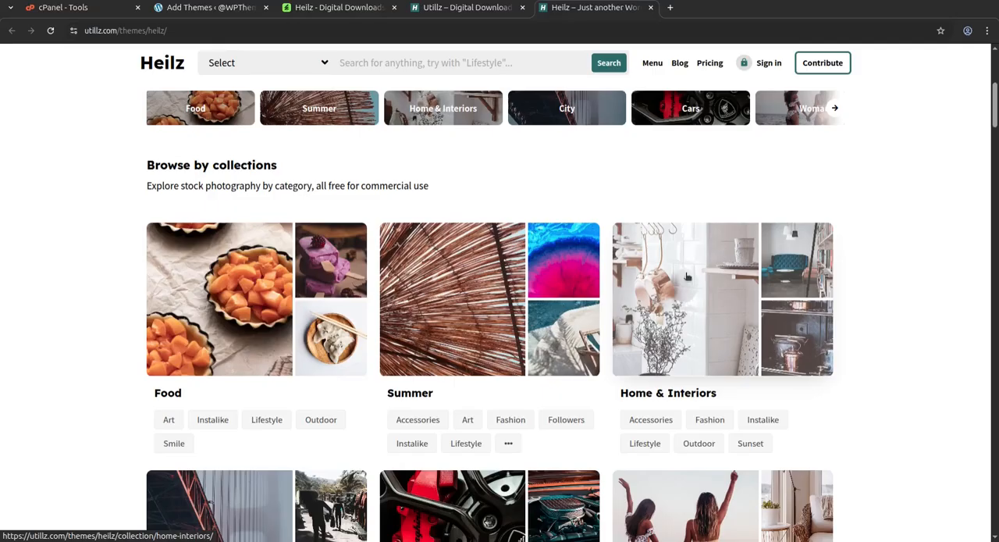
Open the Home & Interiors collection in the Heilz demo, look through its photos, and open the Utillz author page.
click(675, 278)
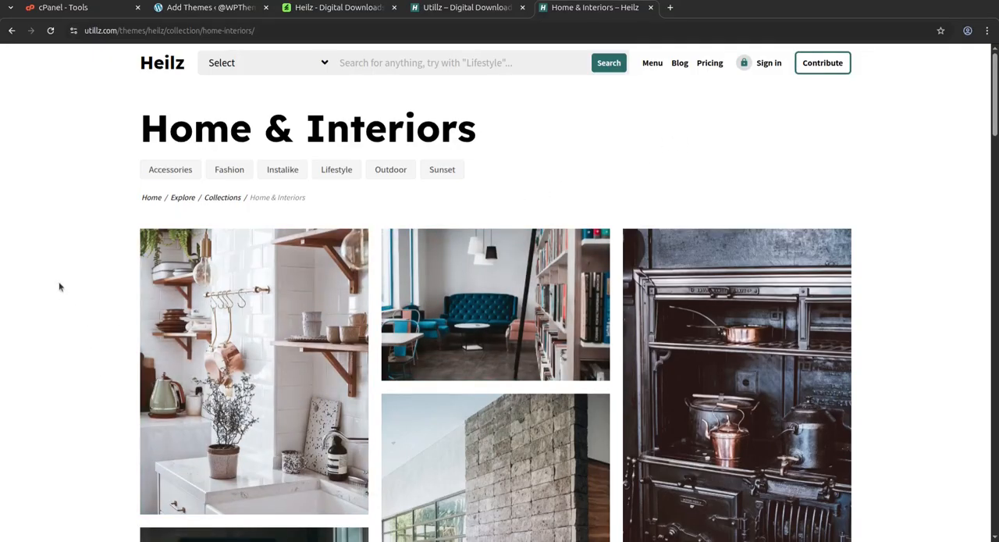
scroll(737, 156, down, 3)
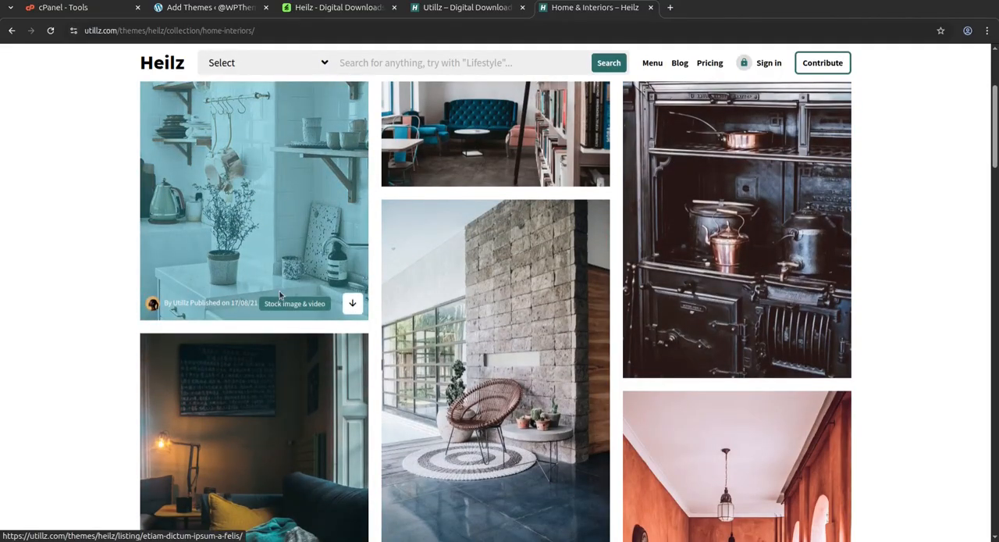
click(279, 307)
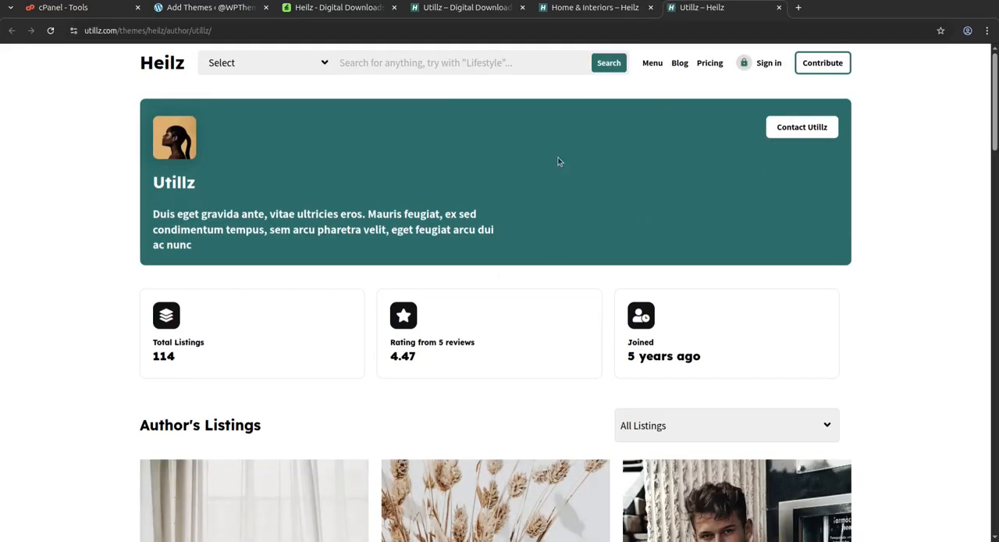
Preview the "Suspendisse vel lacus enim" photo from the author's listings, select the Welcome free download plan, and close the preview.
scroll(505, 228, down, 3)
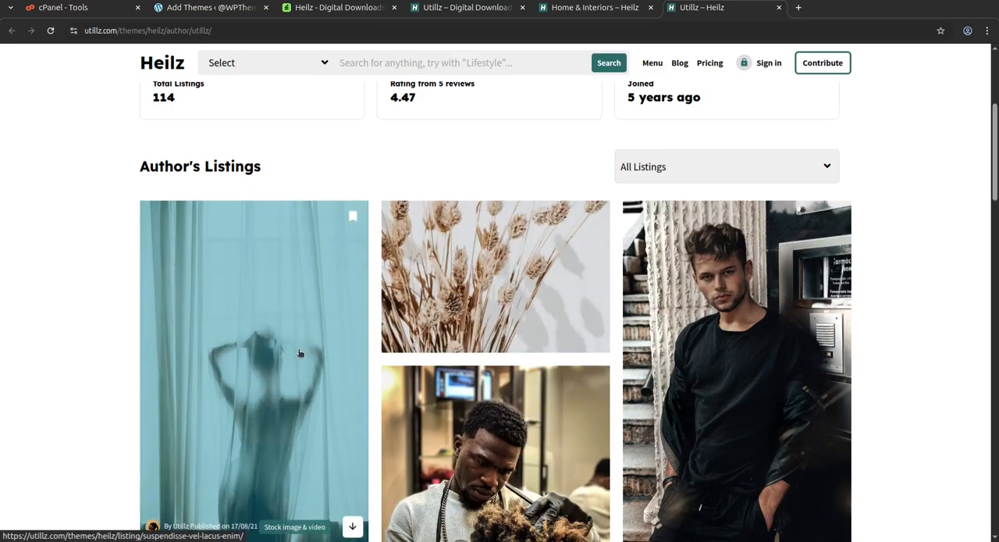
scroll(481, 287, down, 2)
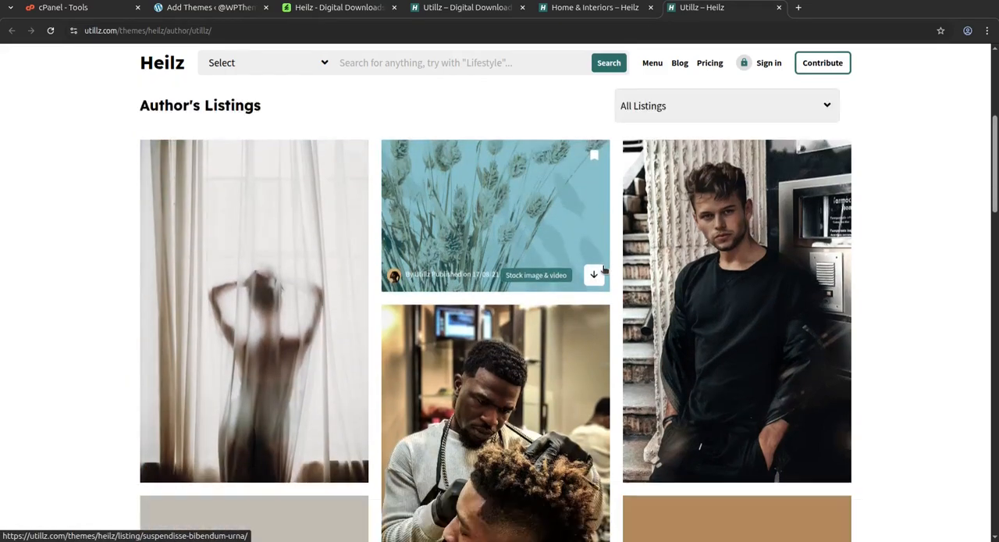
click(266, 224)
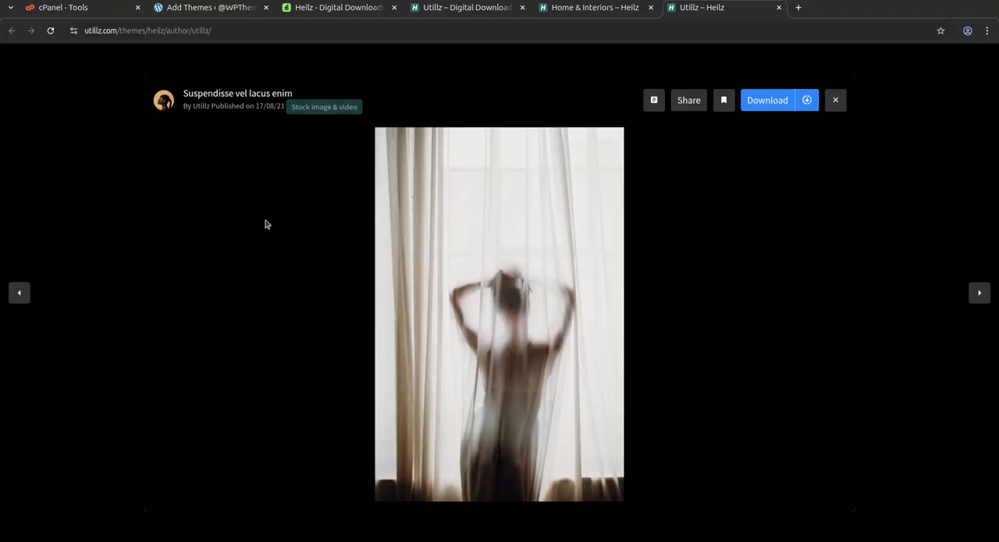
click(766, 106)
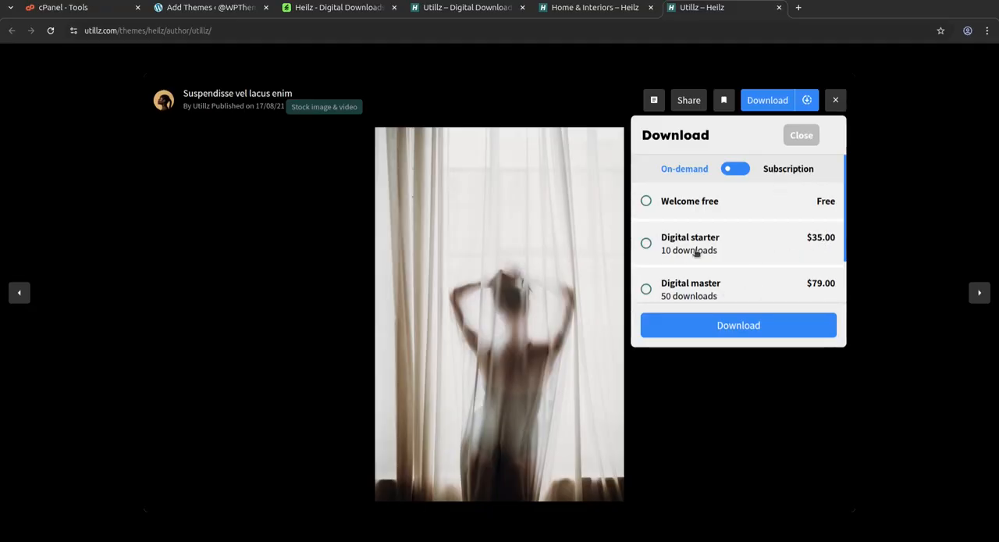
click(647, 203)
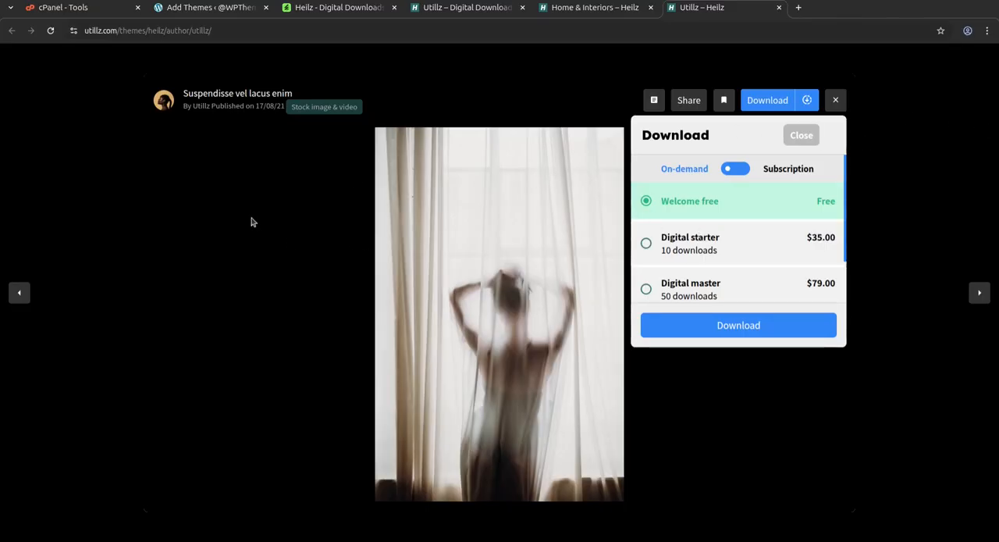
click(835, 100)
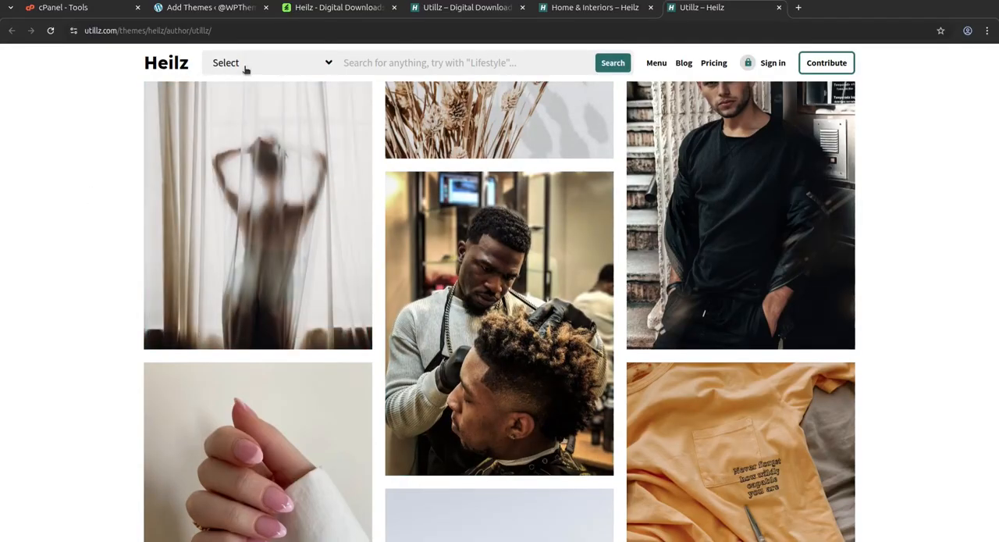
Look through the category choices in the demo's search filter and return to the Heilz home page.
click(245, 70)
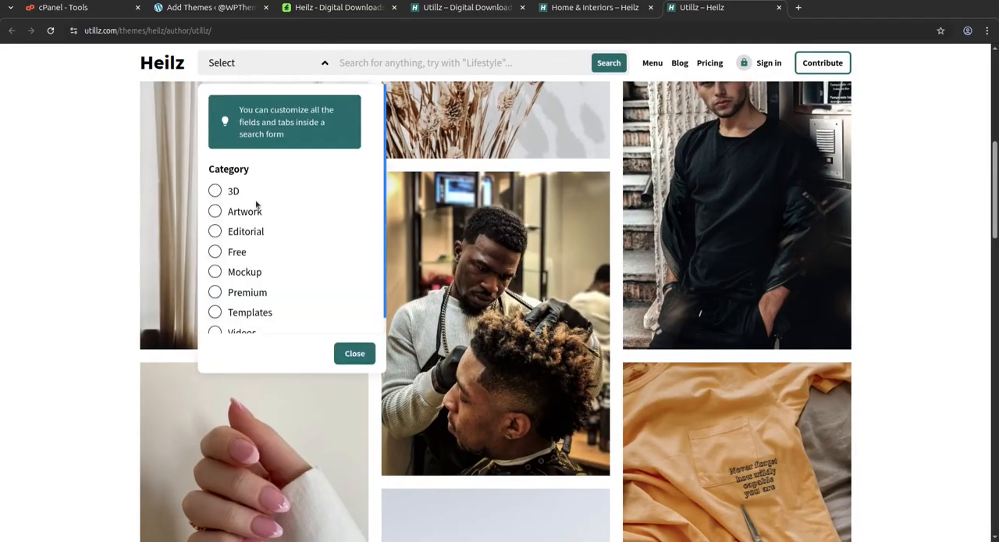
scroll(258, 257, down, 1)
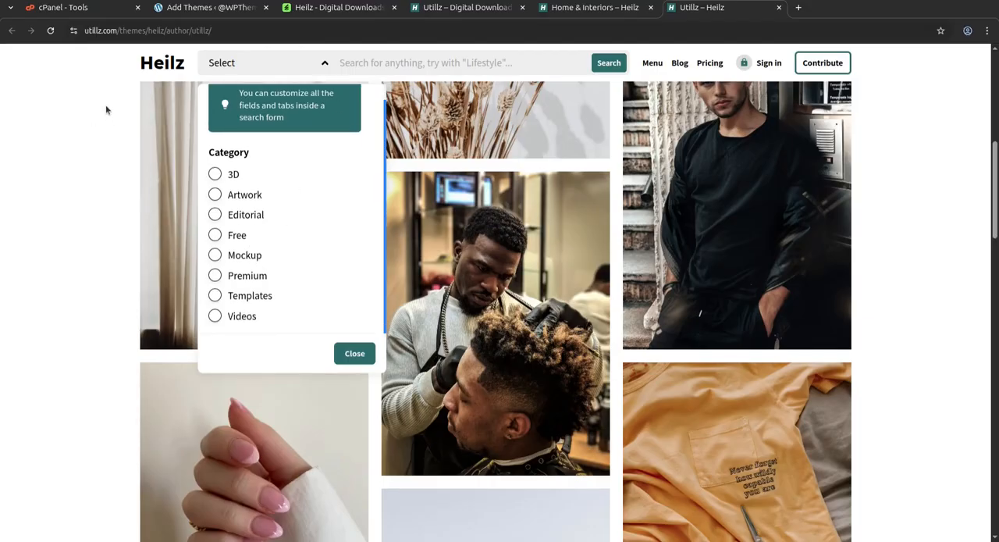
click(158, 71)
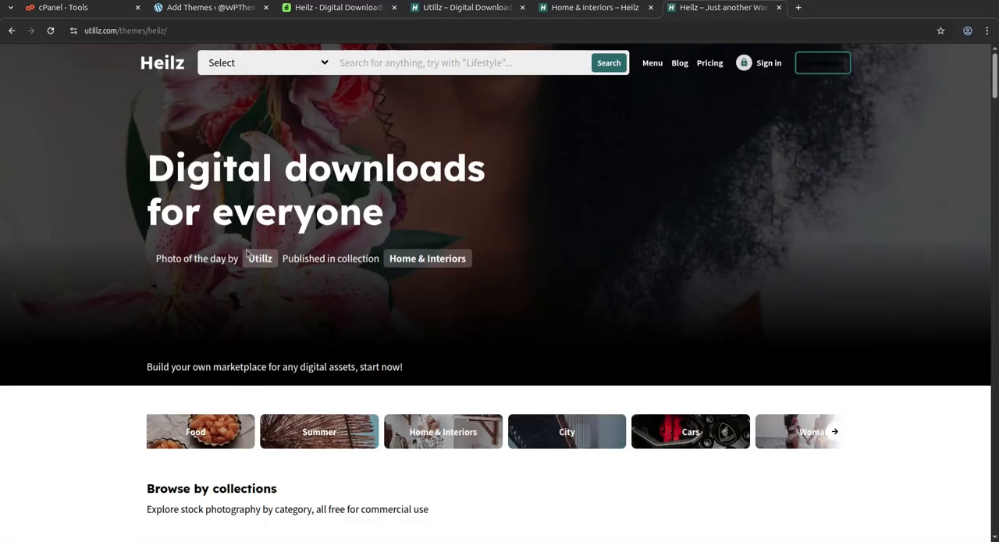
Examine the demo home page's collections, photoshoot banner and latest uploads.
scroll(631, 283, down, 3)
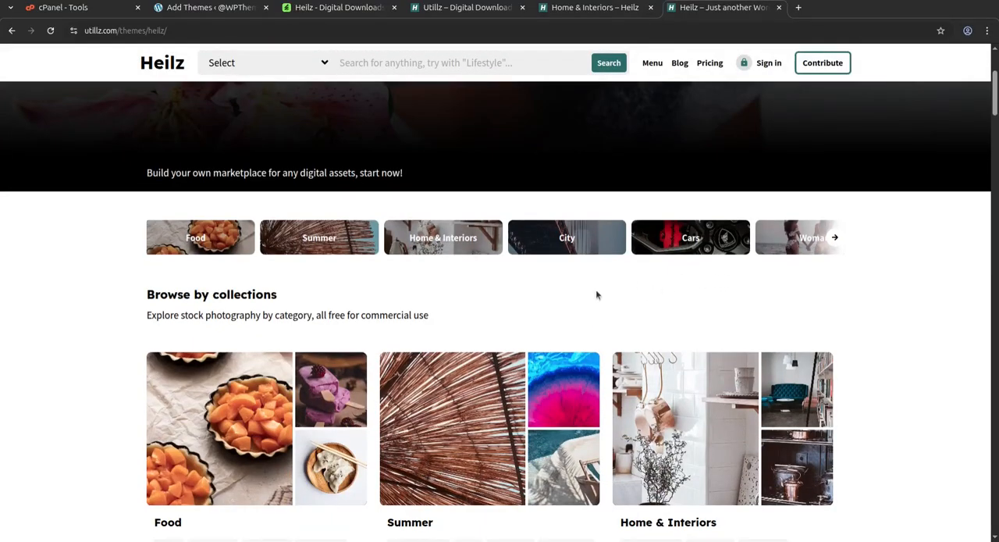
scroll(595, 294, down, 3)
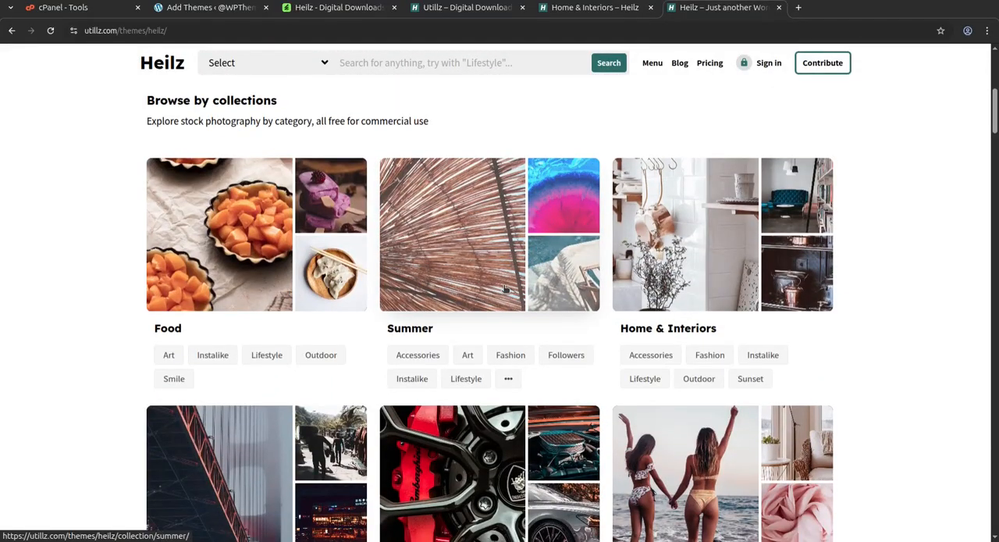
scroll(231, 243, down, 3)
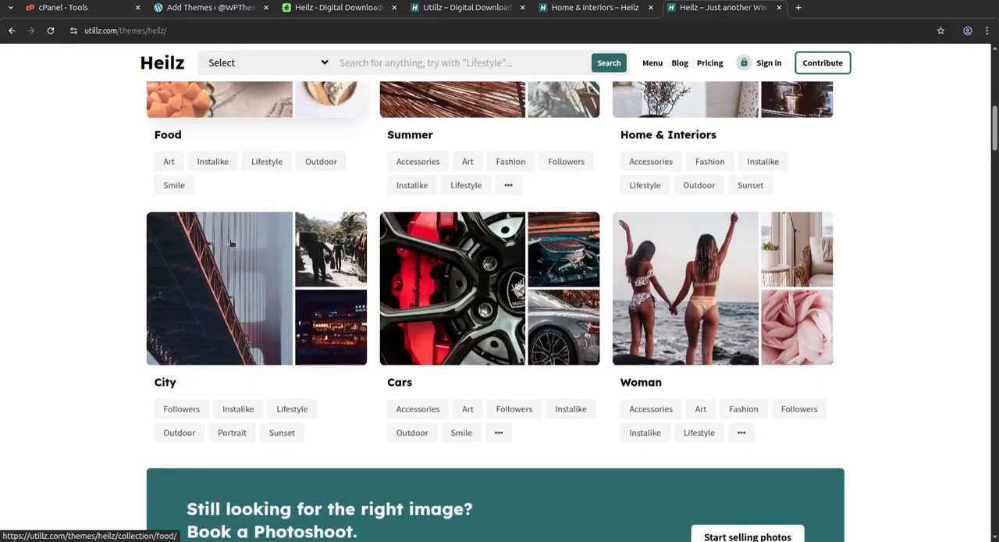
scroll(231, 244, down, 2)
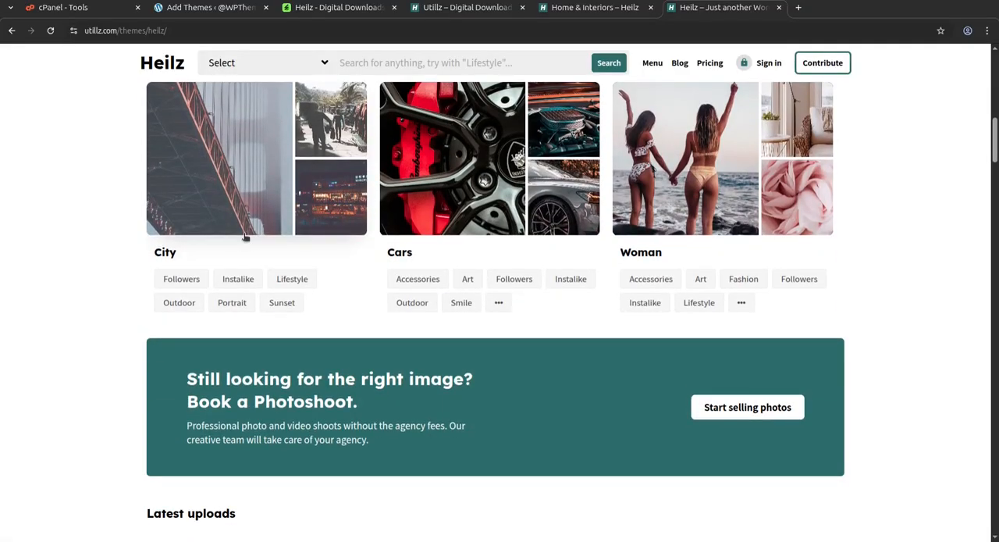
scroll(372, 215, down, 3)
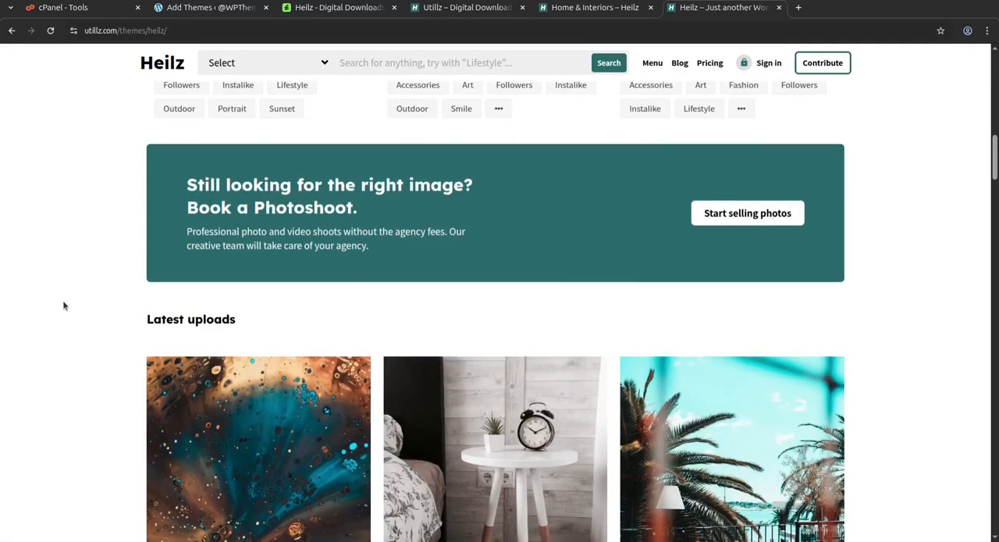
scroll(62, 300, down, 3)
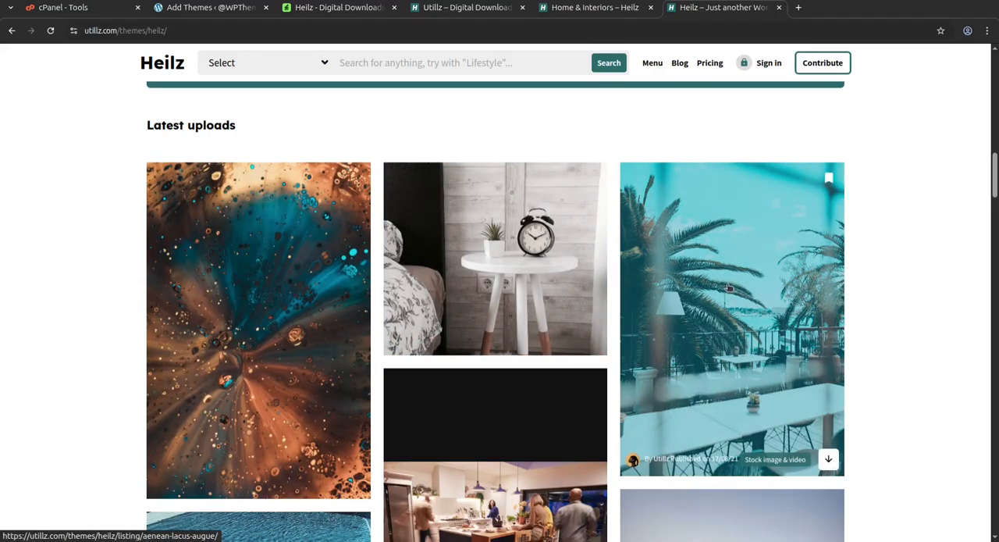
scroll(724, 289, down, 3)
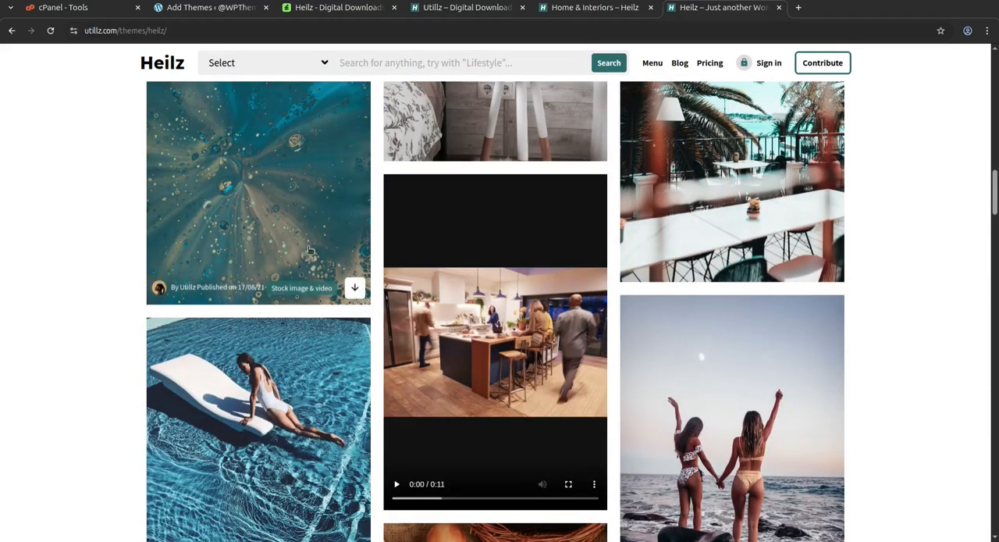
scroll(312, 249, up, 4)
Switch to the Heilz ThemeForest page, highlight "Digital Downloads & Marketplace WordPress Theme" in the title, and review the price and description.
click(328, 11)
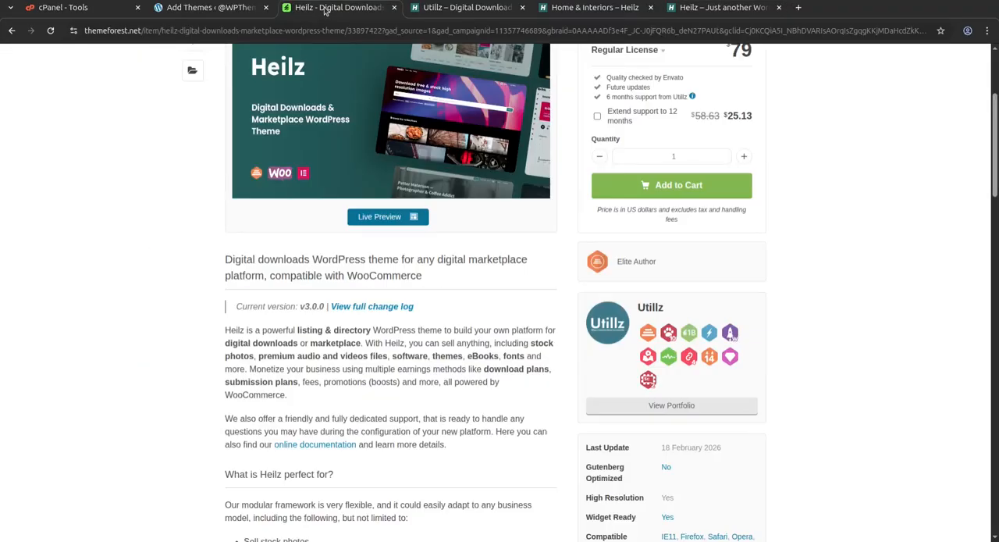
scroll(171, 244, up, 2)
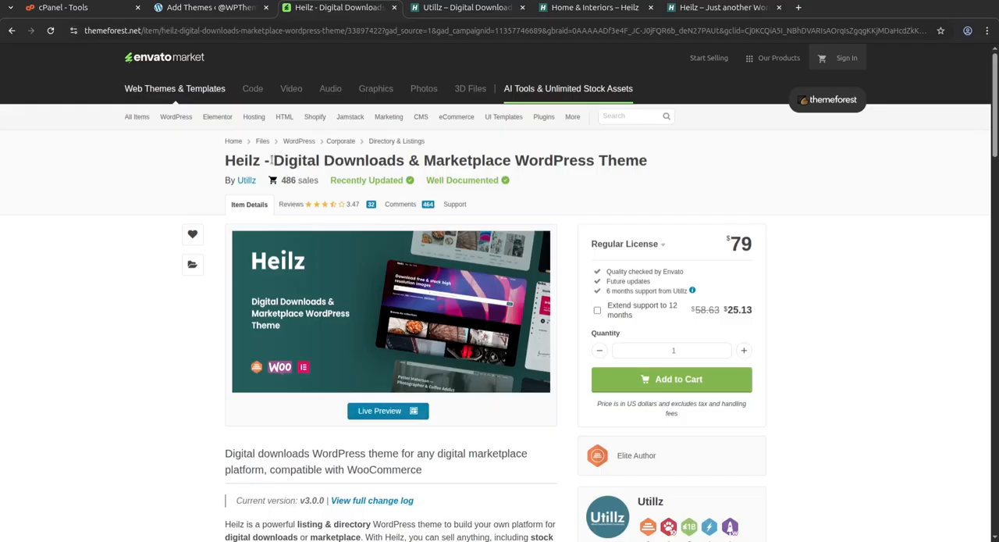
drag(272, 160, 645, 161)
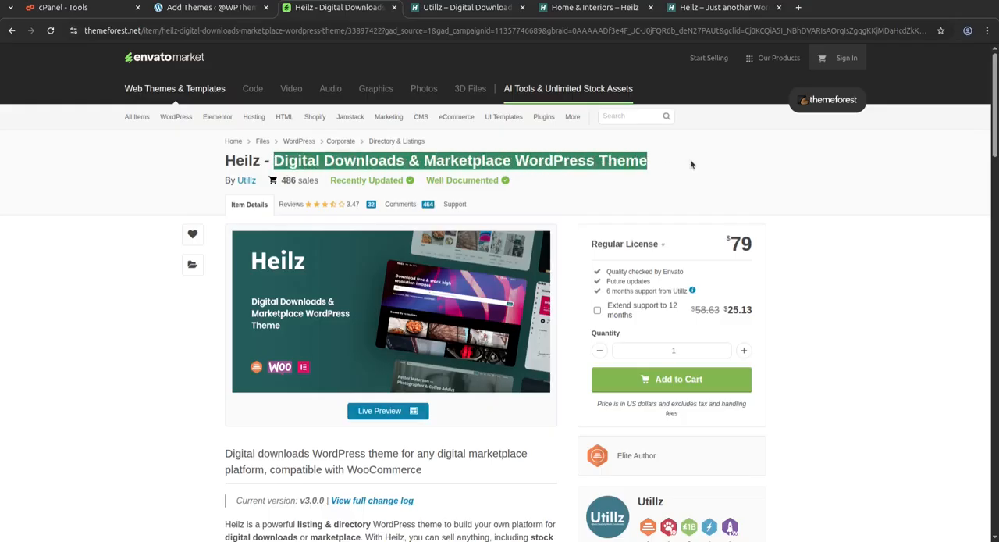
scroll(624, 211, down, 2)
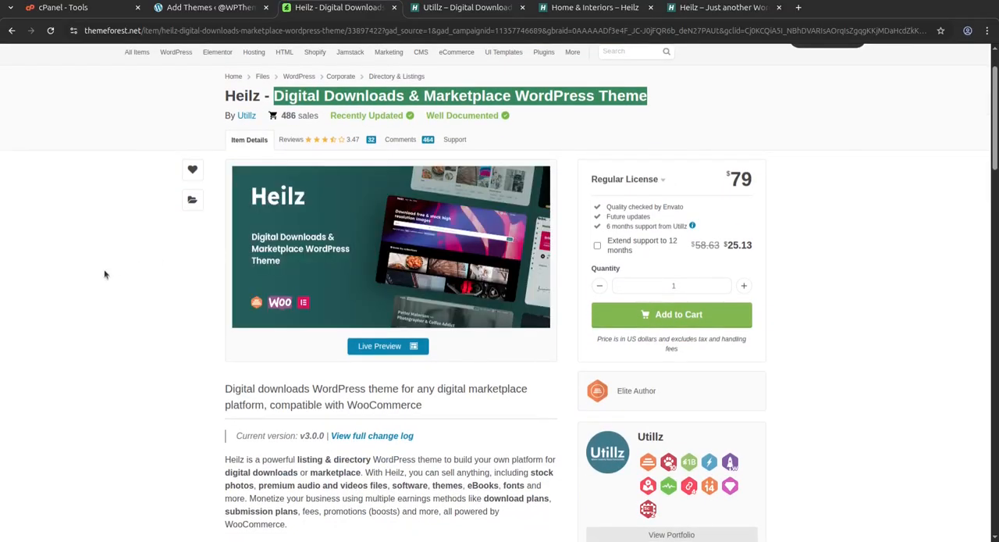
click(81, 286)
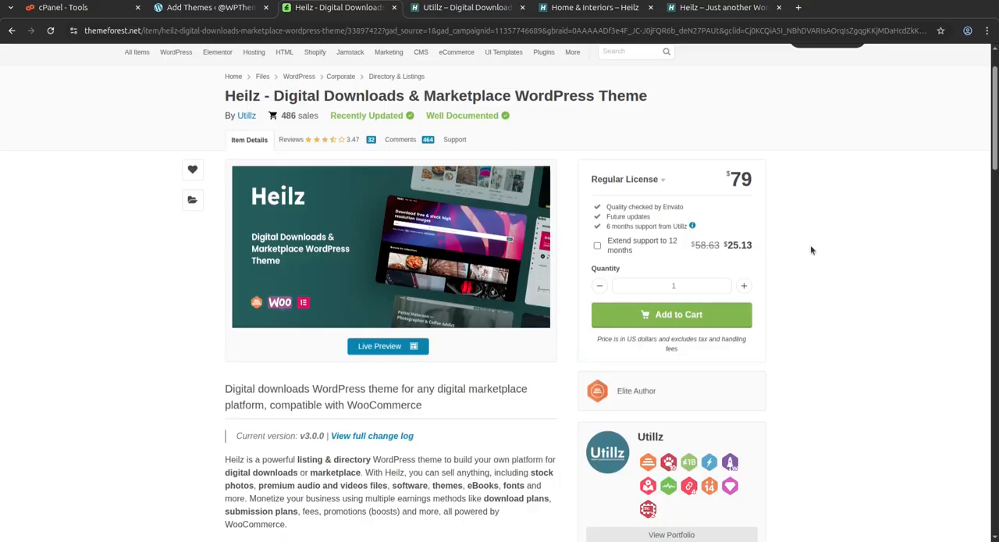
scroll(568, 326, down, 5)
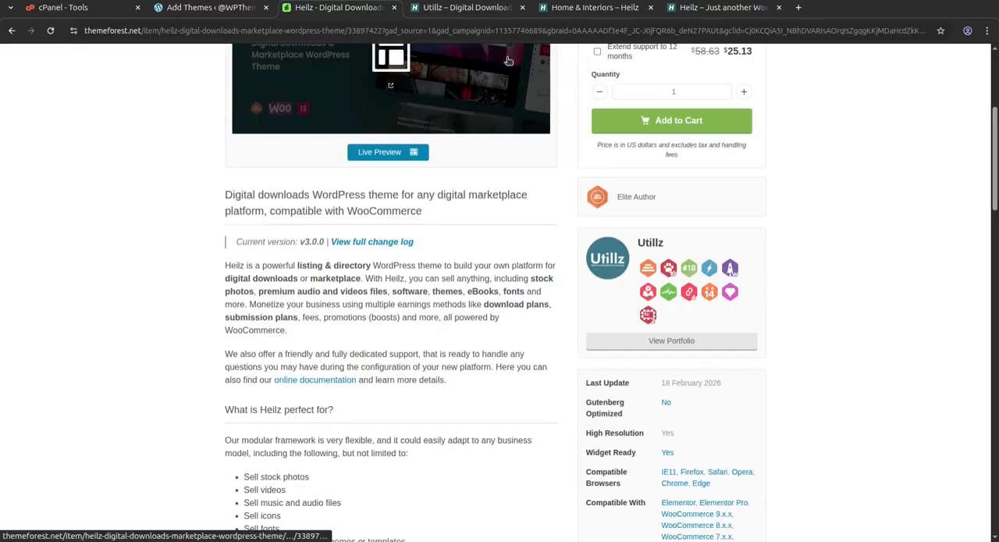
Review the listing customization features, setup information and pre-made demo layouts on the Utillz welcome page for Heilz.
click(478, 7)
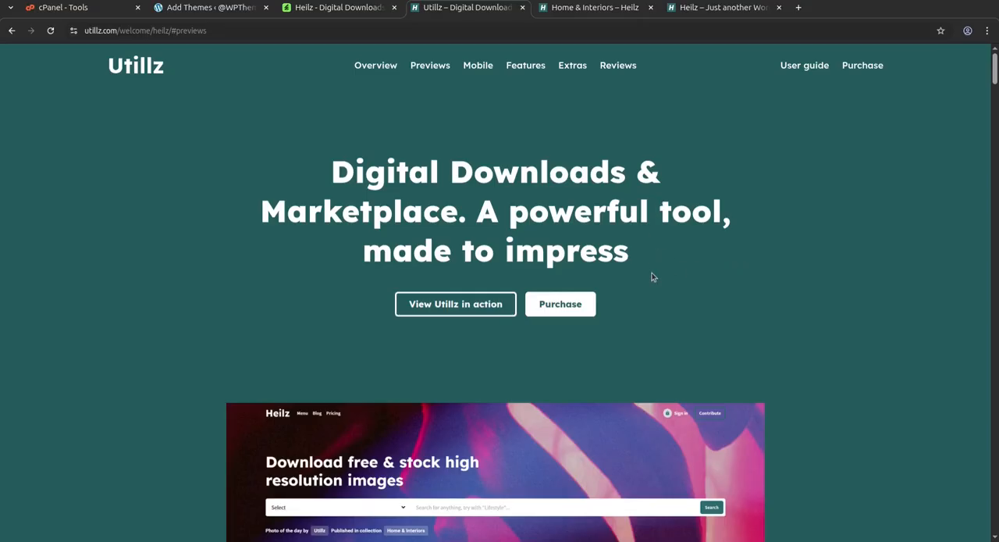
scroll(673, 274, down, 15)
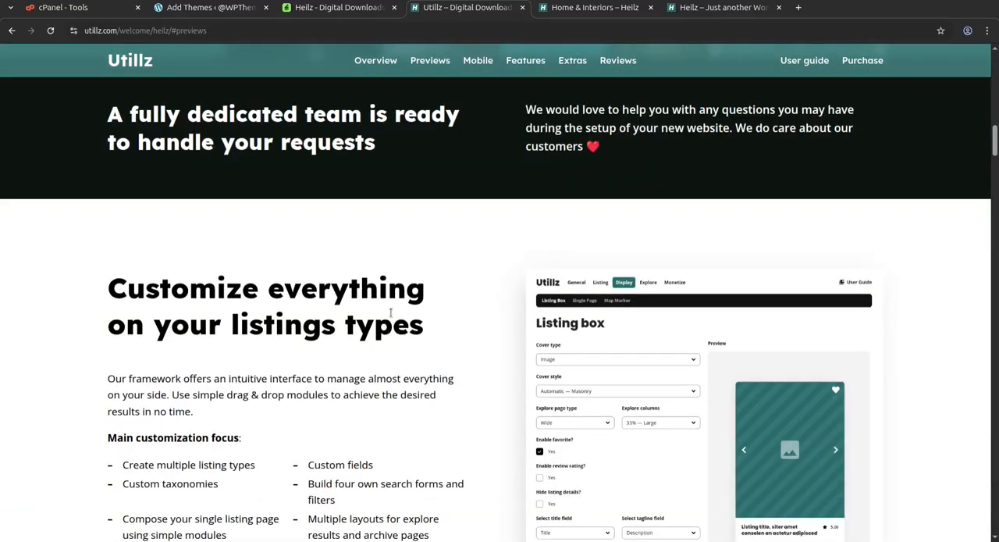
scroll(432, 317, down, 3)
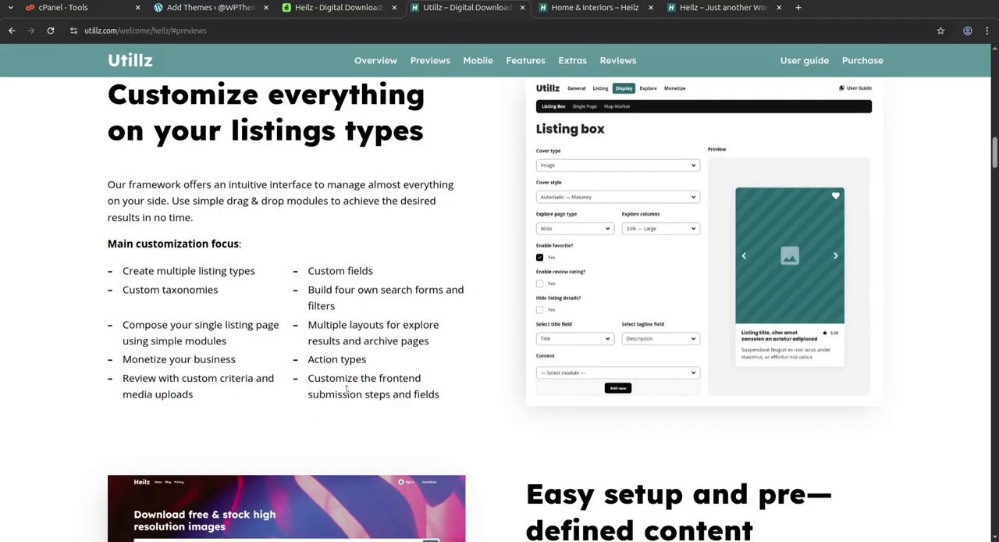
scroll(345, 390, down, 3)
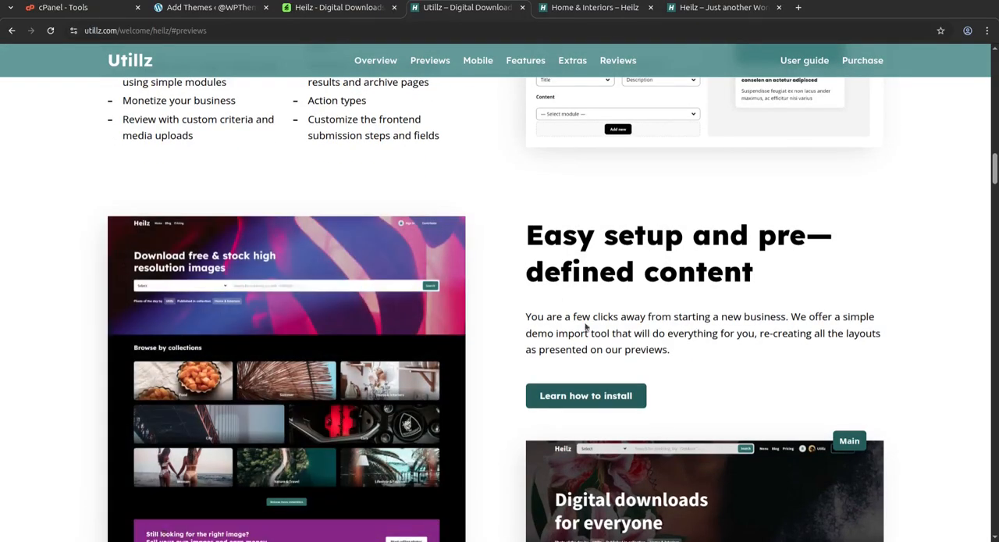
scroll(654, 346, down, 2)
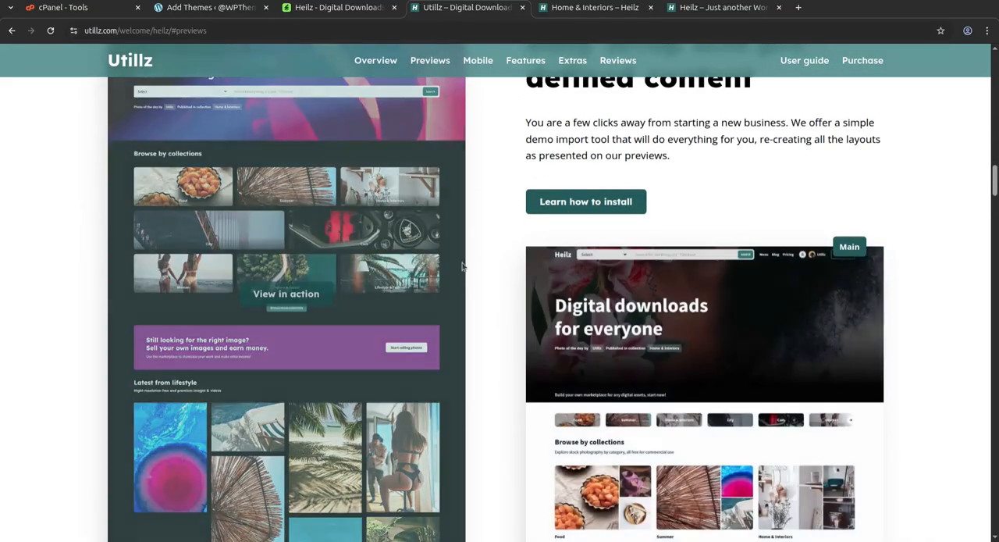
scroll(578, 209, down, 3)
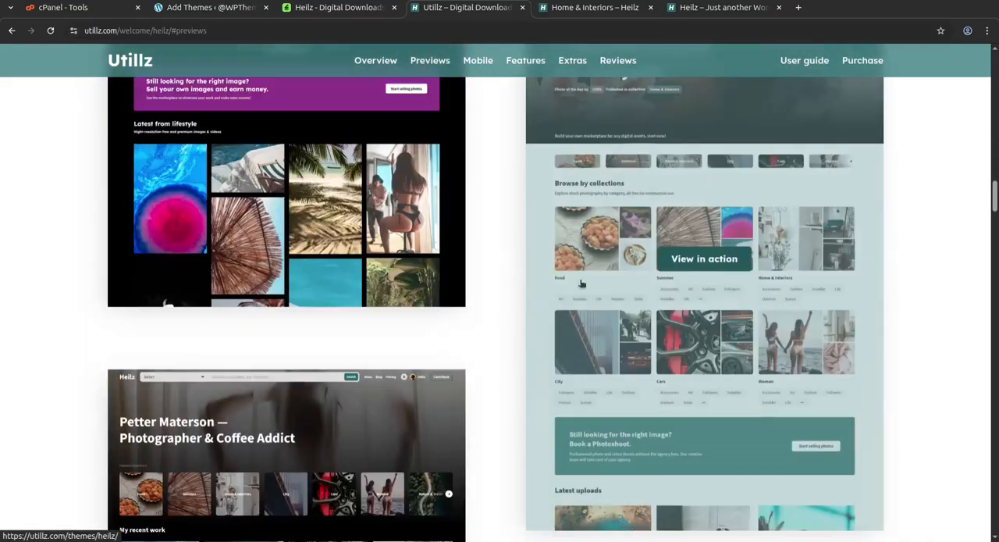
scroll(171, 373, down, 2)
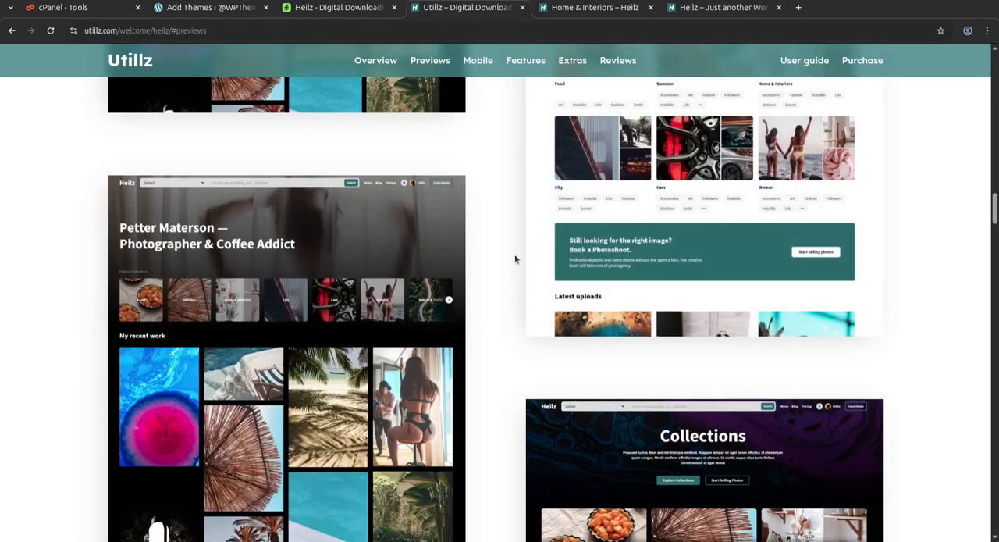
Return to the Heilz ThemeForest page, highlight the author name Utillz, and review the theme's feature list.
click(312, 8)
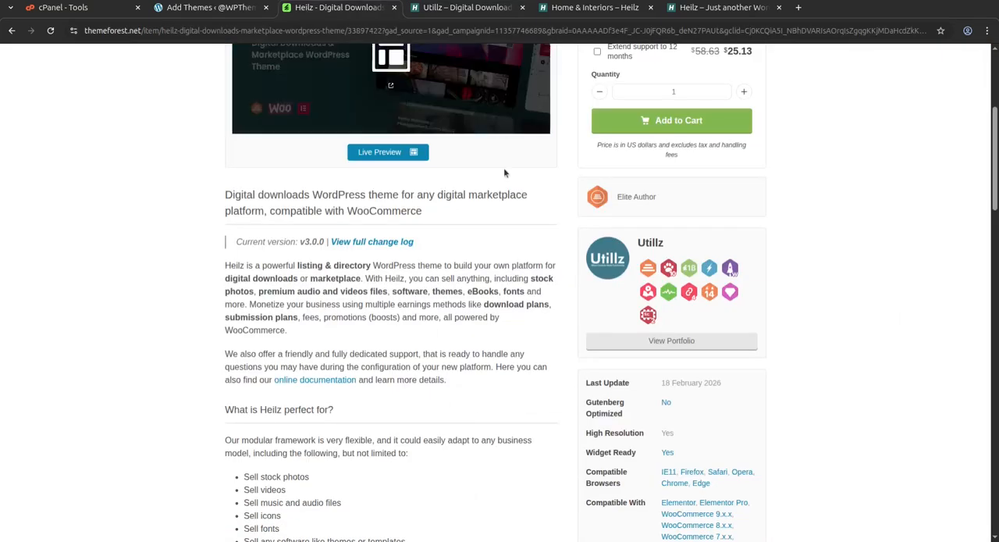
double_click(631, 248)
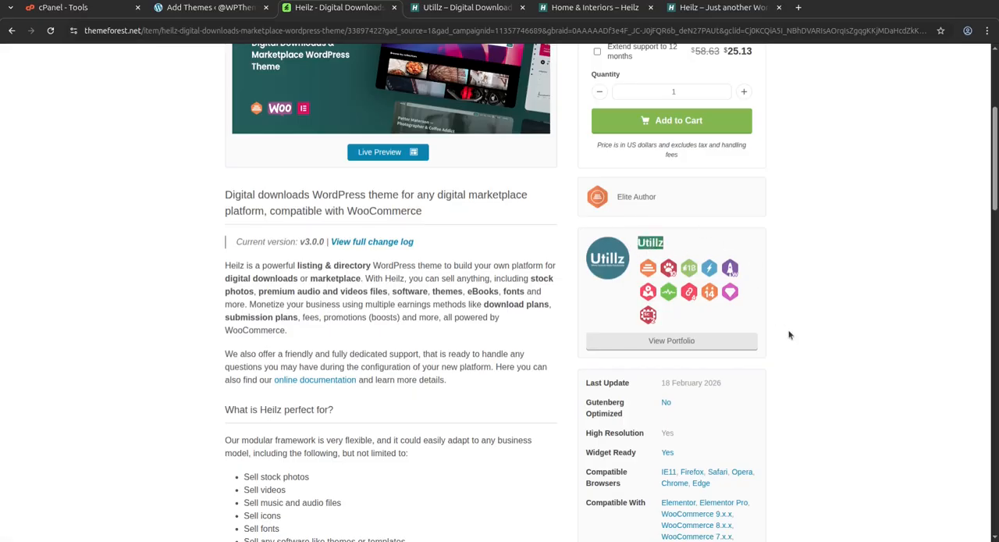
scroll(784, 327, down, 4)
scroll(781, 324, down, 7)
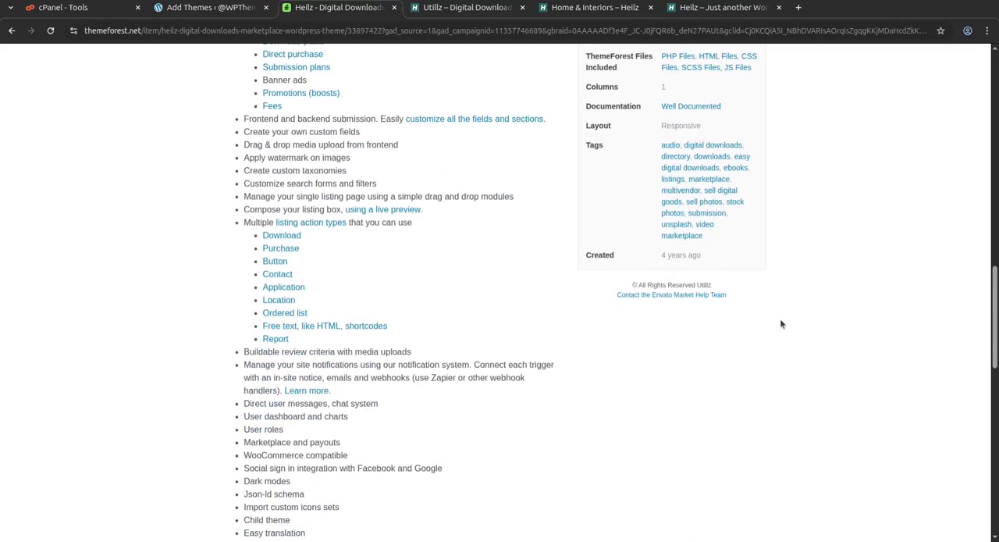
Review the Heilz ThemeForest page's feature list, suggested uses and item details, ending at the item header.
scroll(718, 343, up, 2)
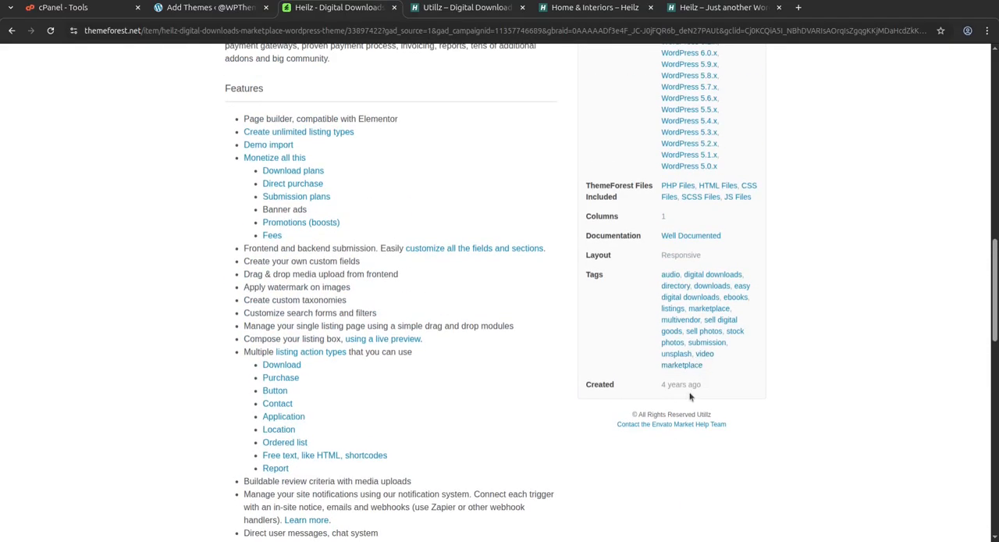
scroll(743, 377, up, 4)
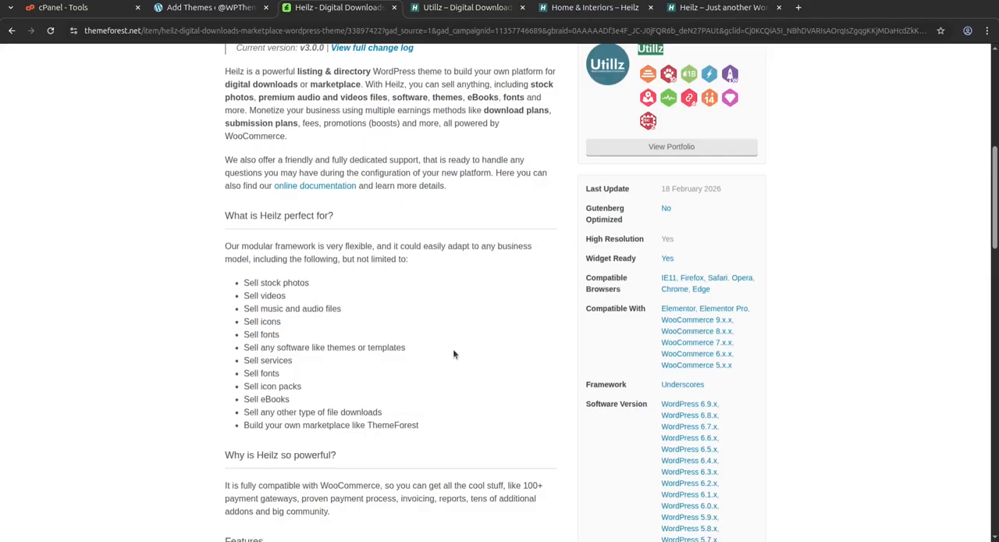
scroll(452, 354, down, 3)
scroll(443, 400, down, 3)
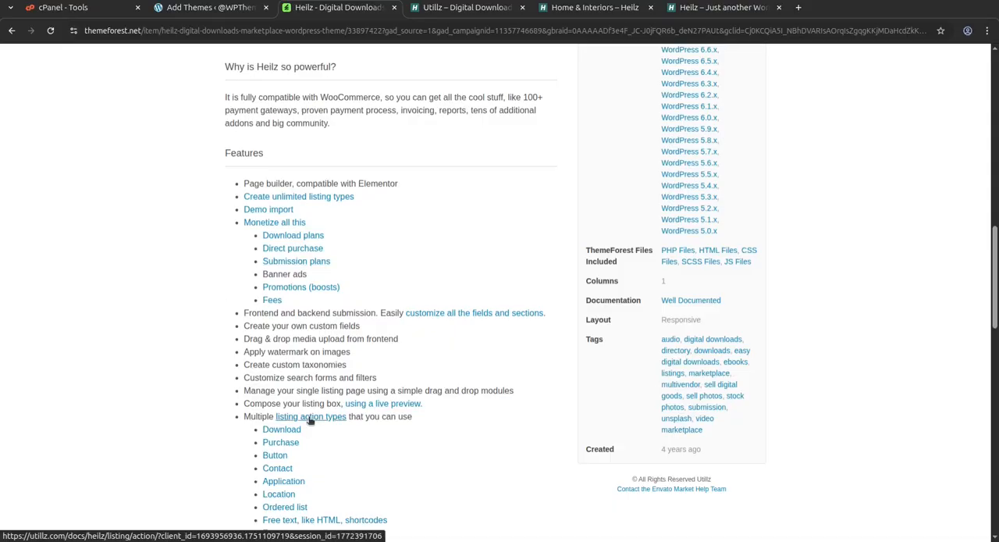
scroll(310, 420, up, 9)
scroll(309, 418, up, 2)
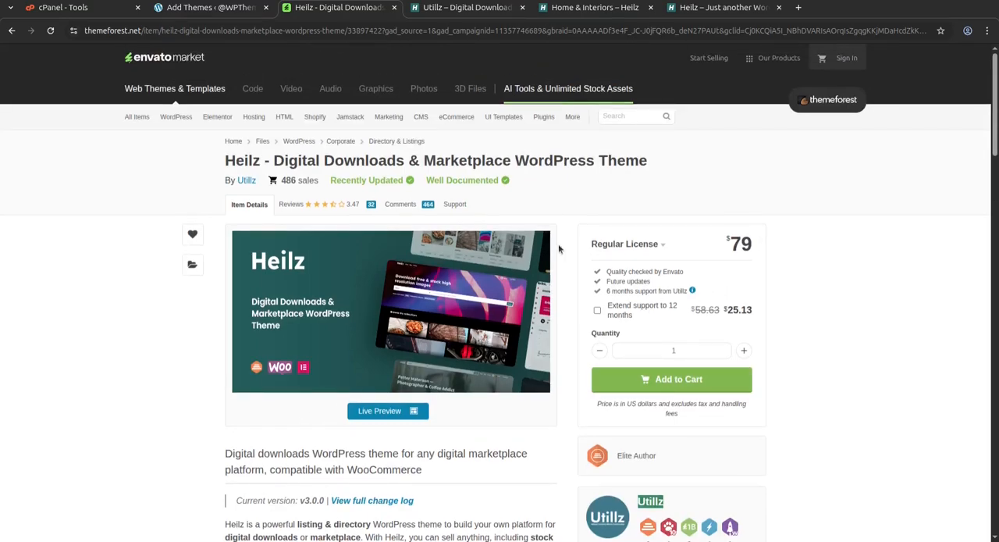
Switch to the WordPress admin dashboard, check the cPanel tools page, and return to the dashboard.
click(207, 9)
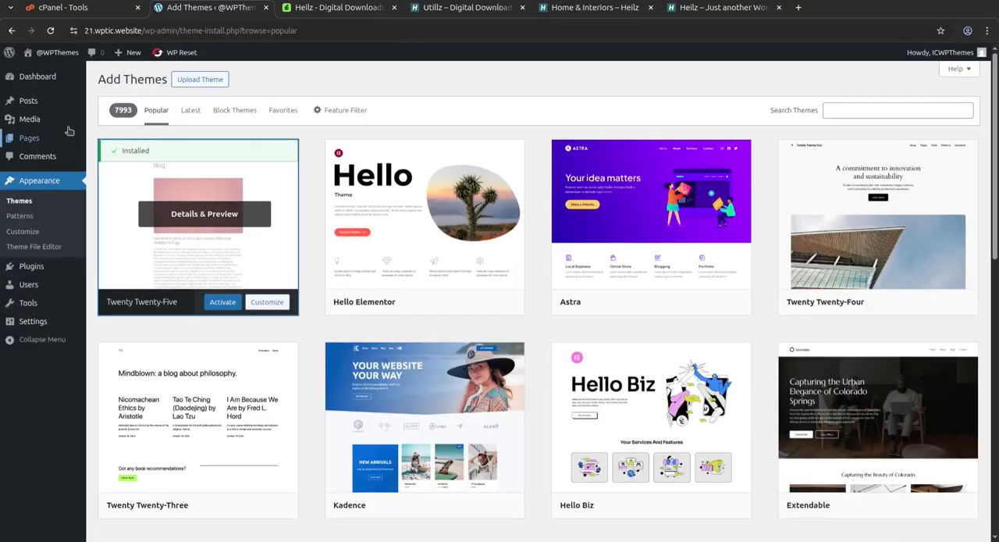
click(35, 82)
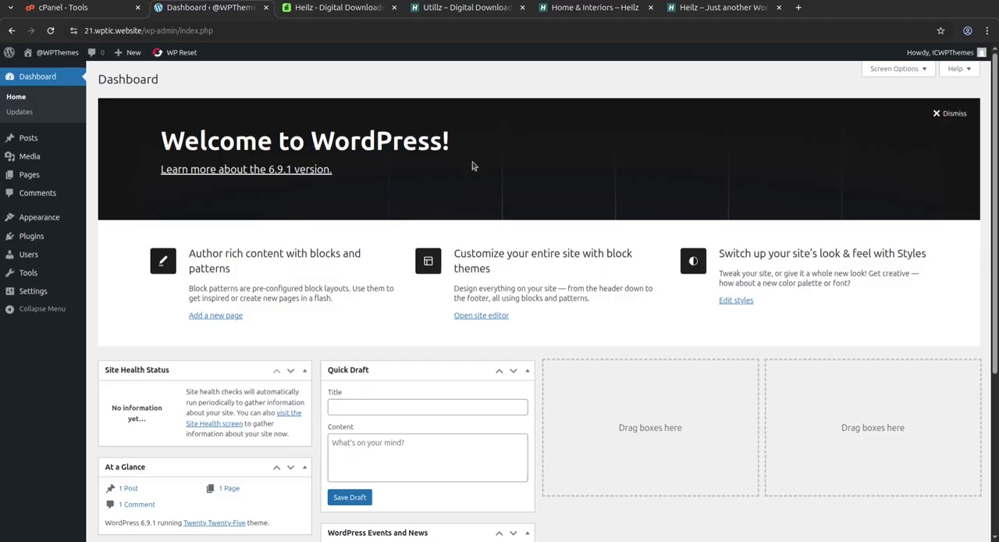
click(92, 11)
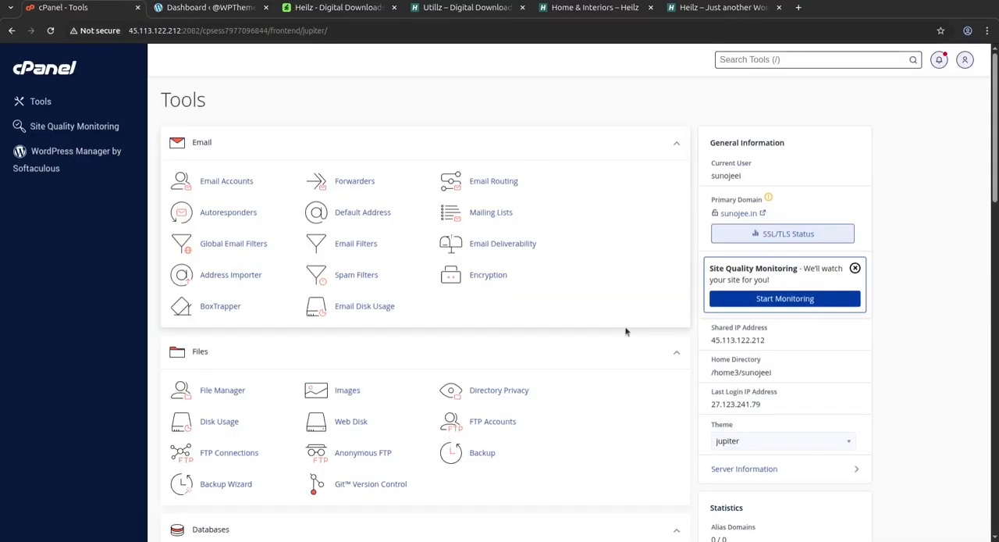
click(178, 8)
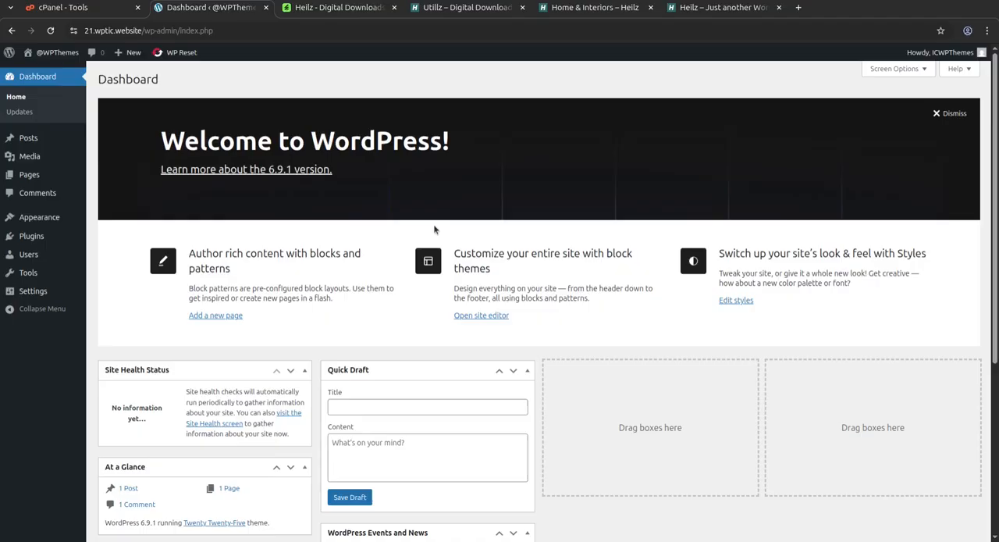
Install the theme from the uploaded file heilz.zip and activate Heilz.
mouse_move(65, 225)
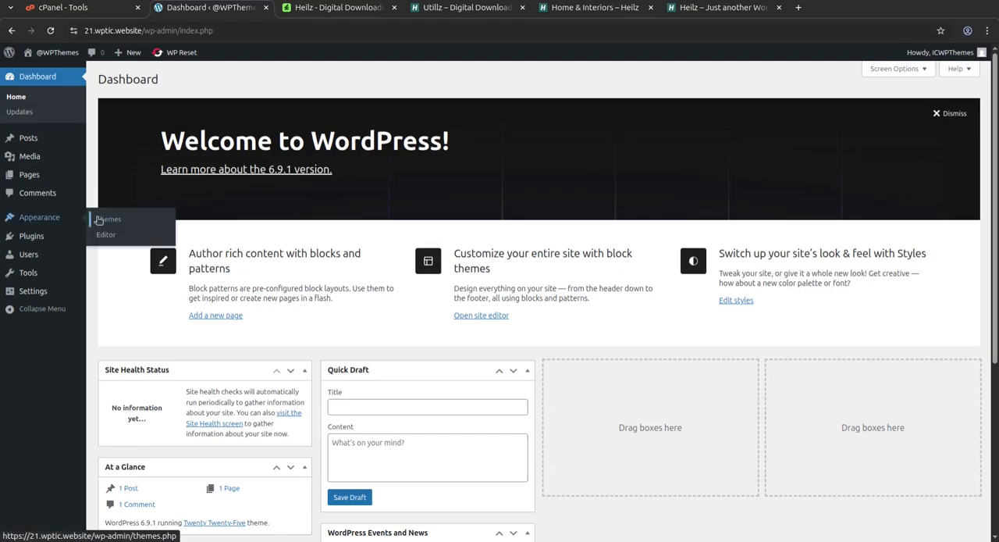
click(104, 221)
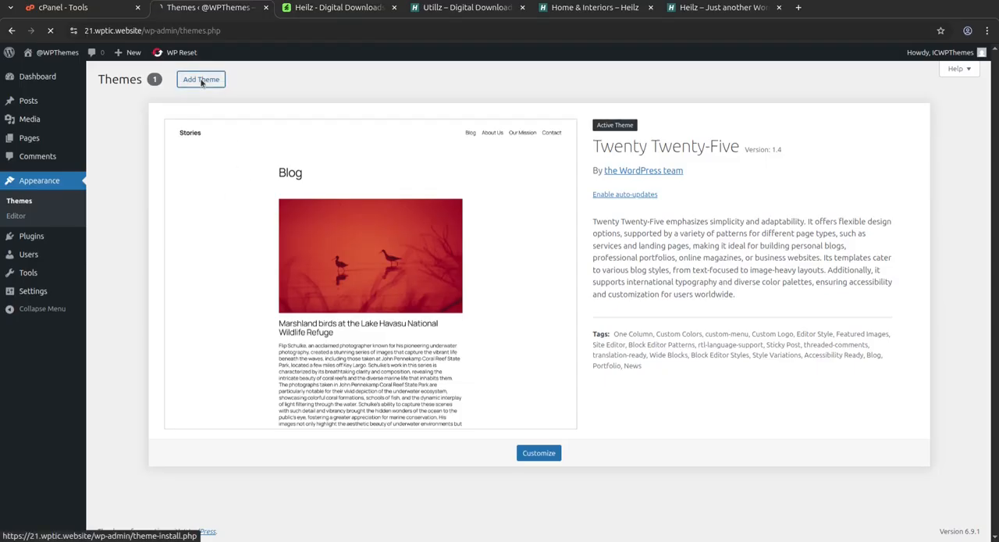
click(200, 80)
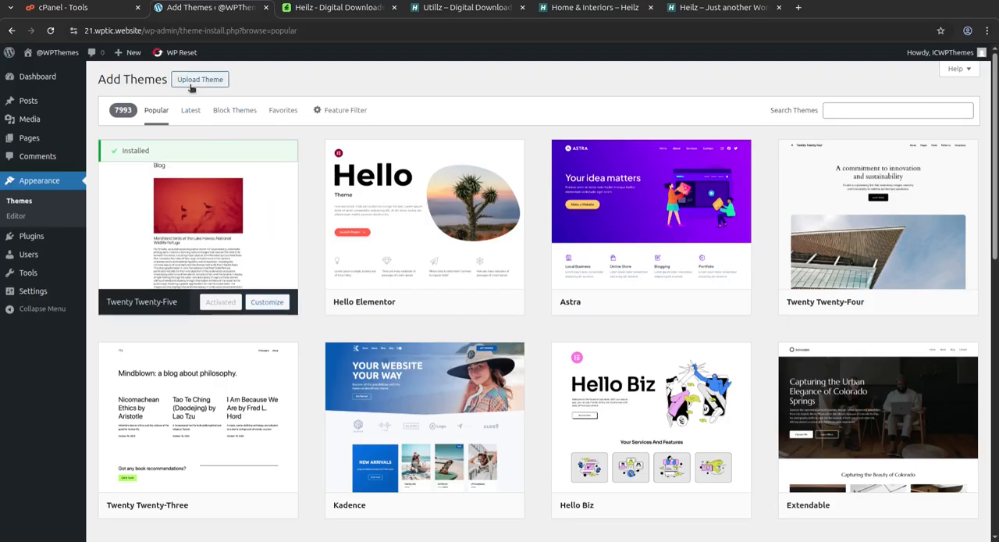
click(191, 85)
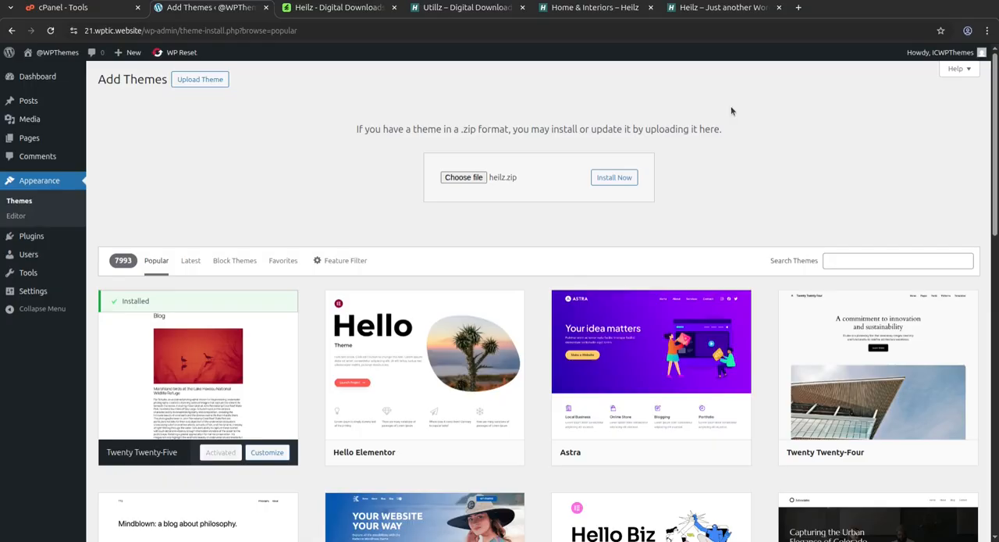
click(609, 183)
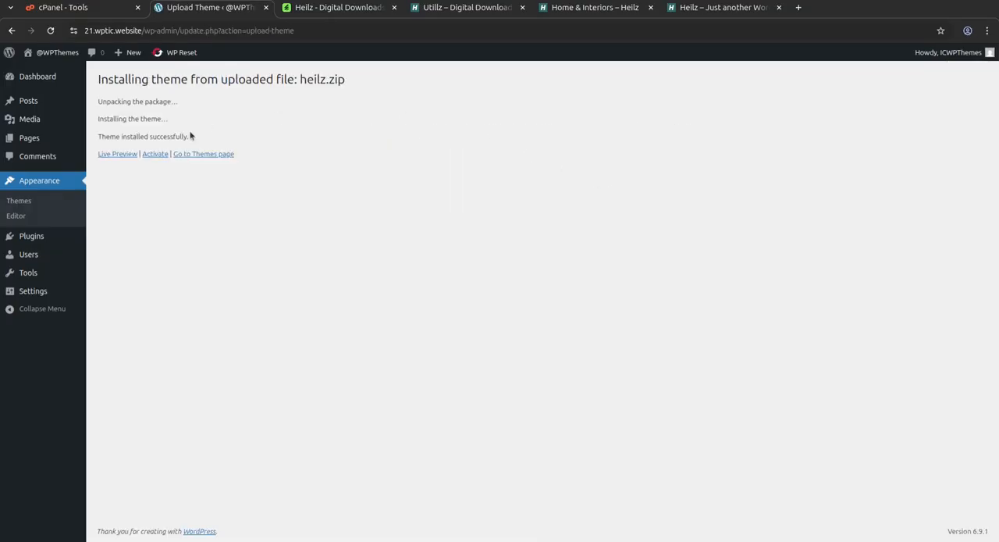
click(205, 155)
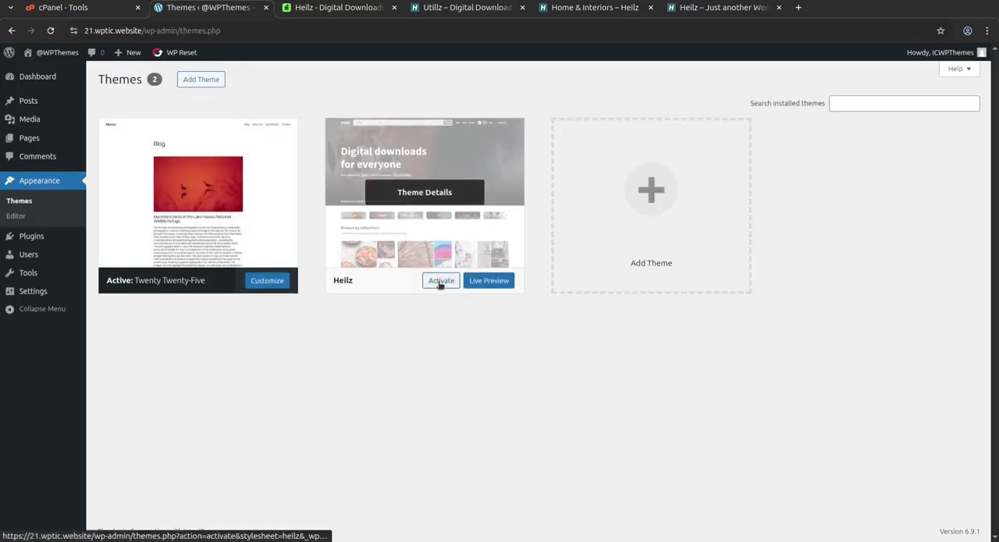
click(440, 281)
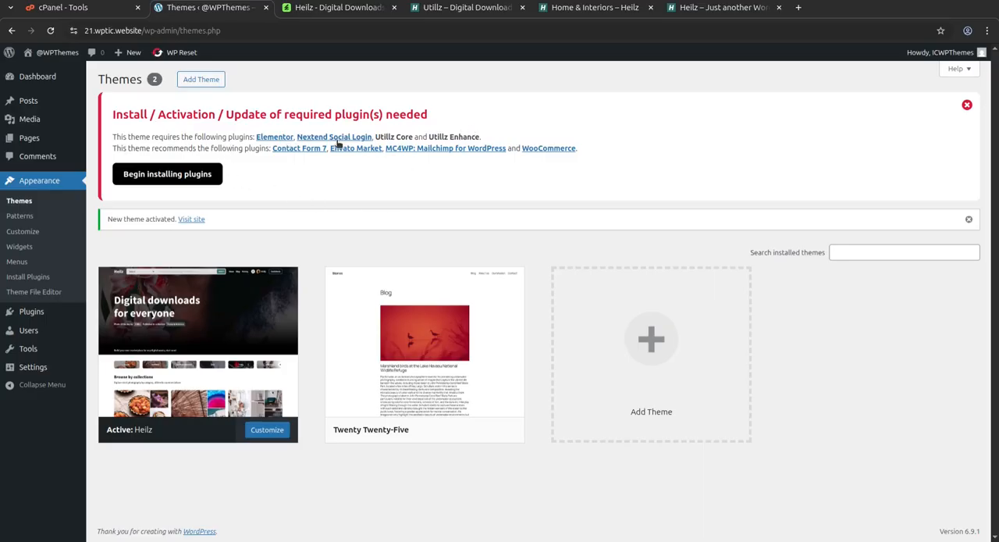
Open the theme's required plugins installer and highlight the plugin names from Elementor through Contact Form 7.
click(179, 178)
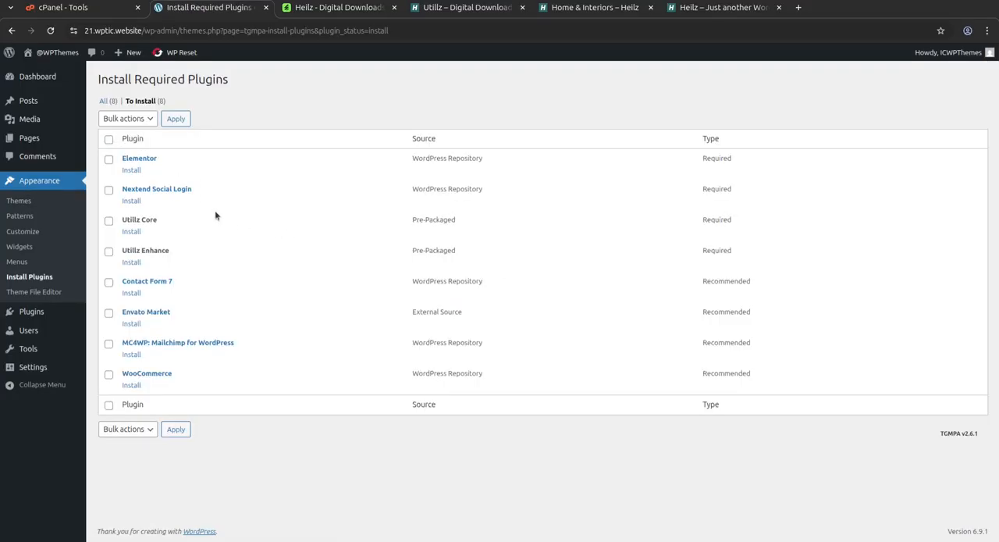
drag(159, 164, 120, 166)
drag(202, 191, 120, 192)
drag(167, 218, 119, 221)
drag(167, 250, 117, 253)
drag(171, 281, 121, 286)
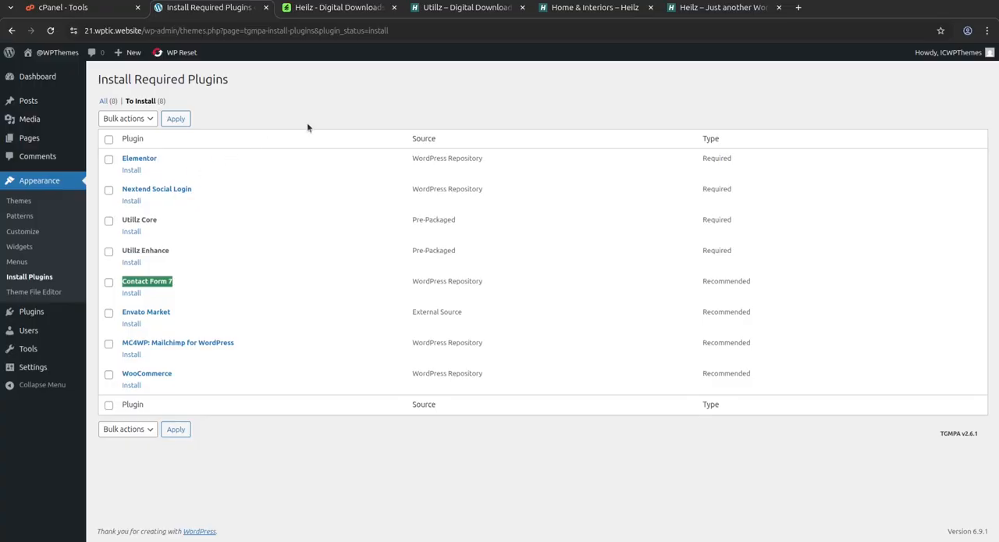
Bulk install all the required and recommended plugins for Heilz.
click(108, 140)
click(131, 120)
click(133, 147)
click(175, 119)
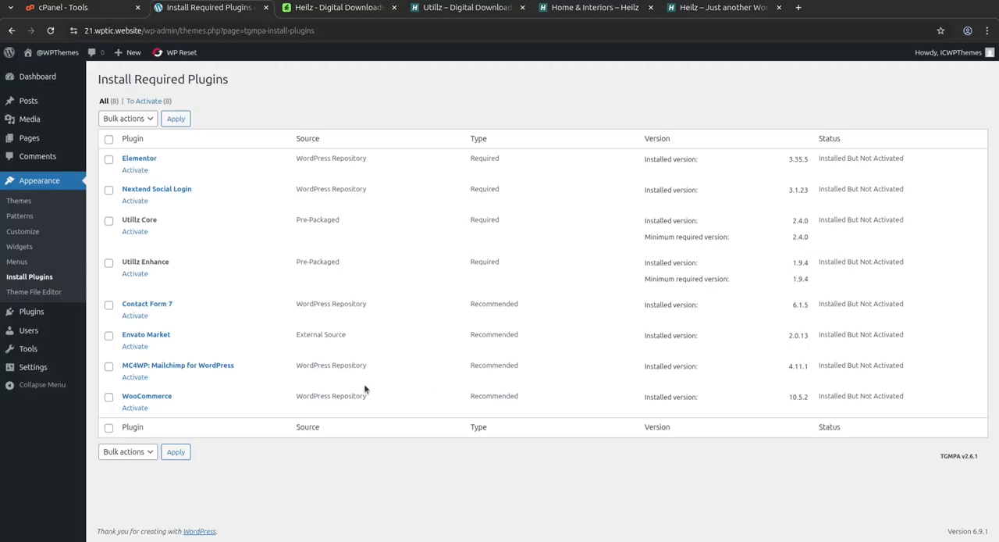
Bulk activate all the plugins installed for Heilz.
click(109, 139)
click(127, 120)
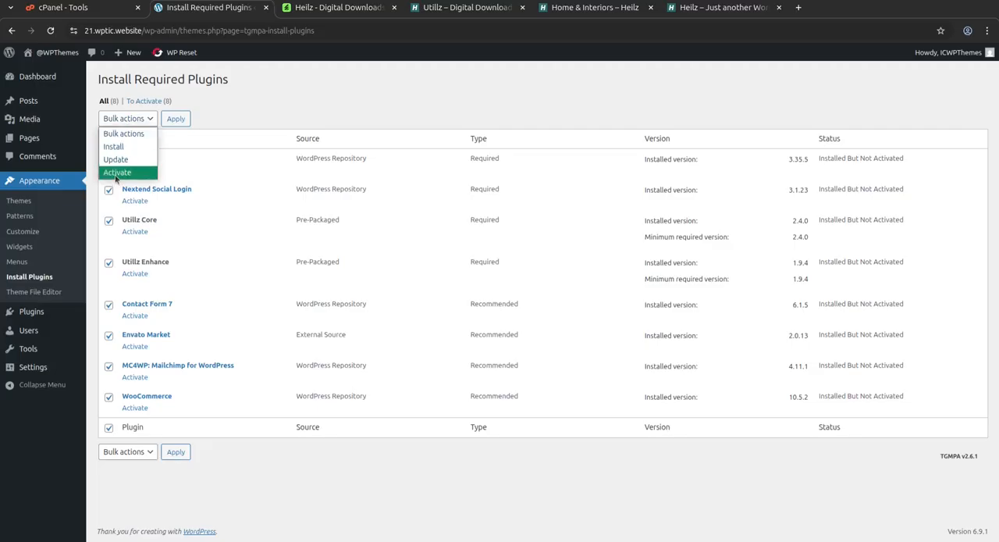
click(117, 172)
click(177, 119)
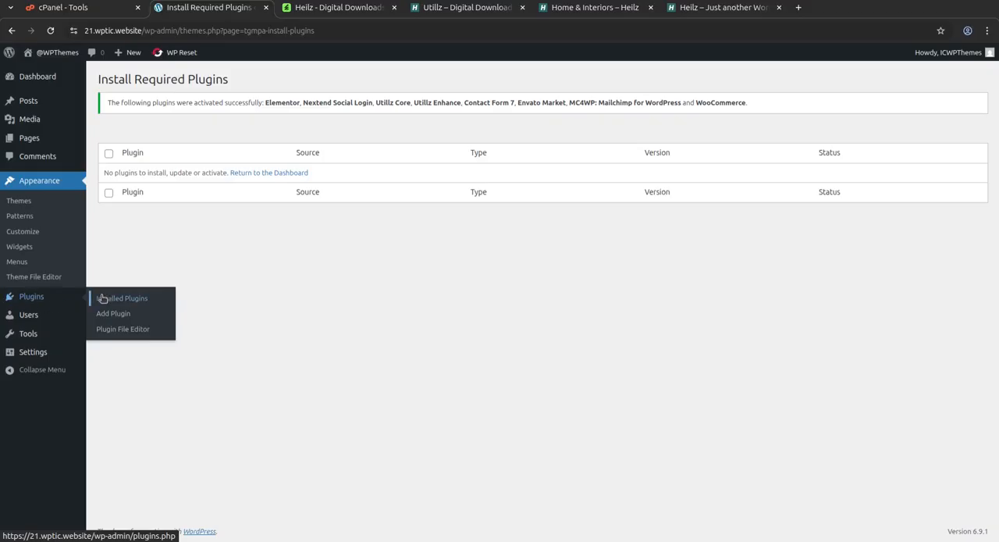
Exit the Elementor account onboarding and dismiss the notice about the Editor's new home.
click(103, 298)
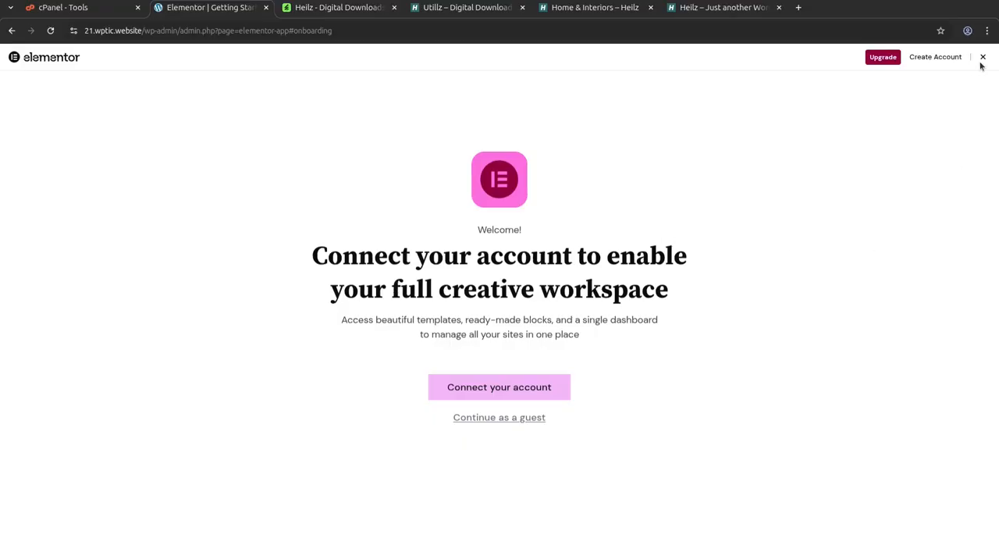
click(983, 58)
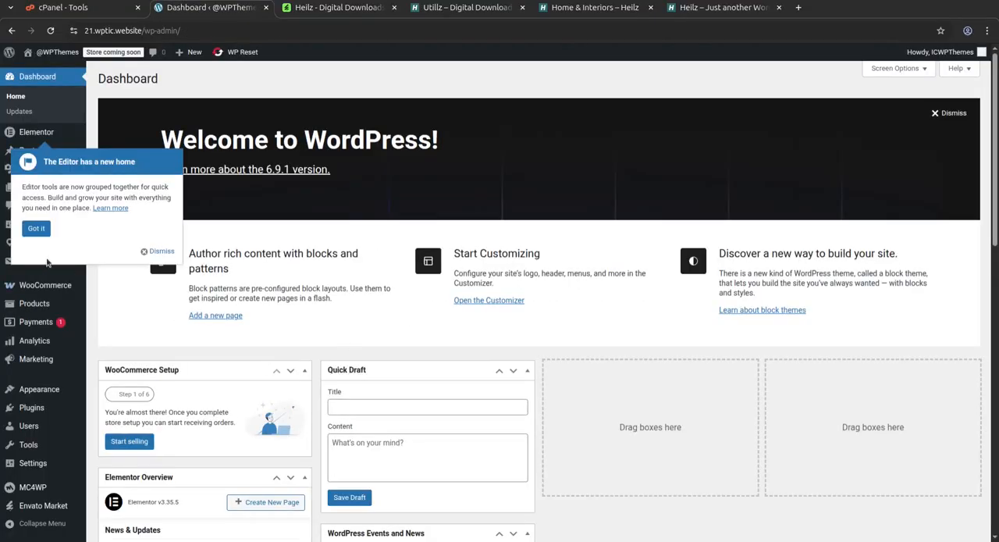
click(152, 251)
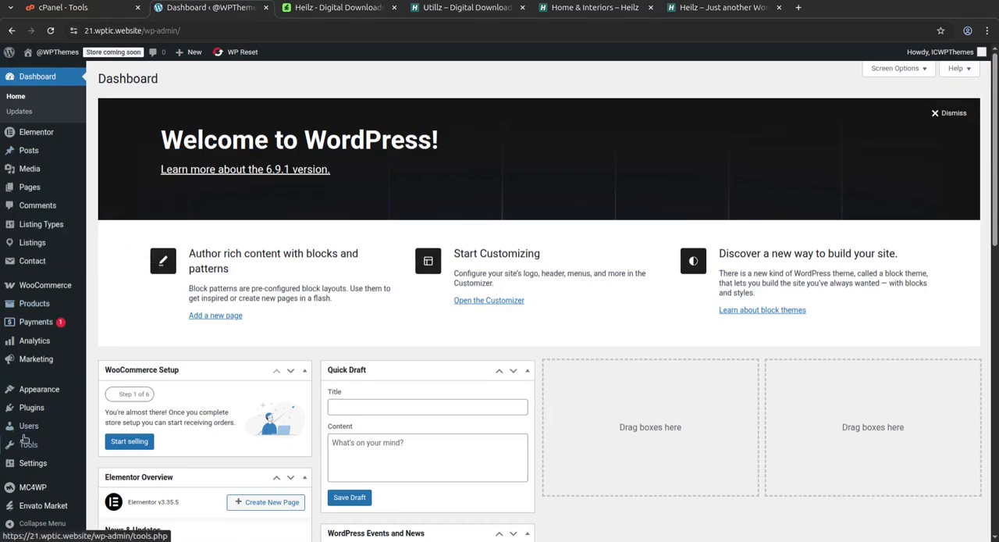
Open the installed plugins list and check its entries from Contact Form 7 to WP Reset PRO.
mouse_move(38, 410)
click(121, 409)
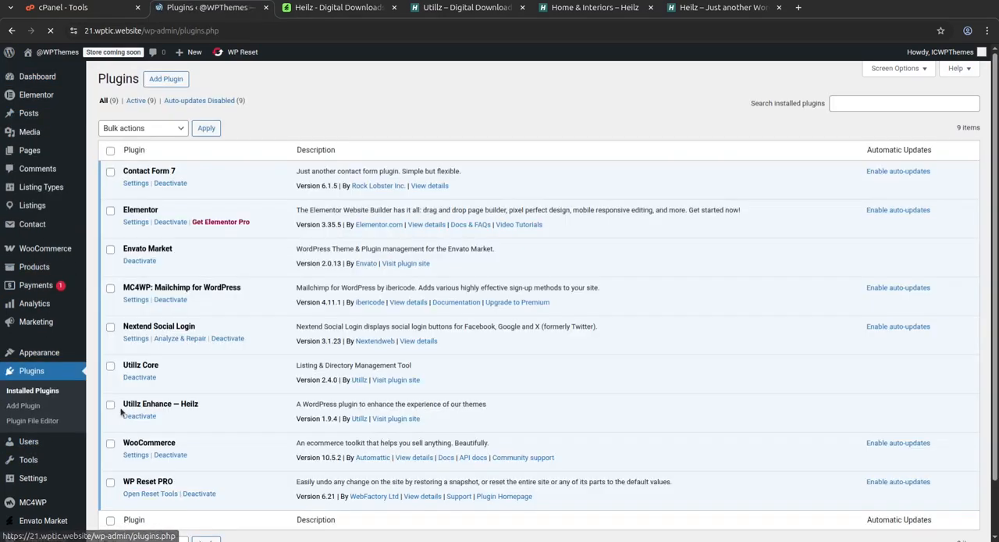
scroll(239, 339, down, 2)
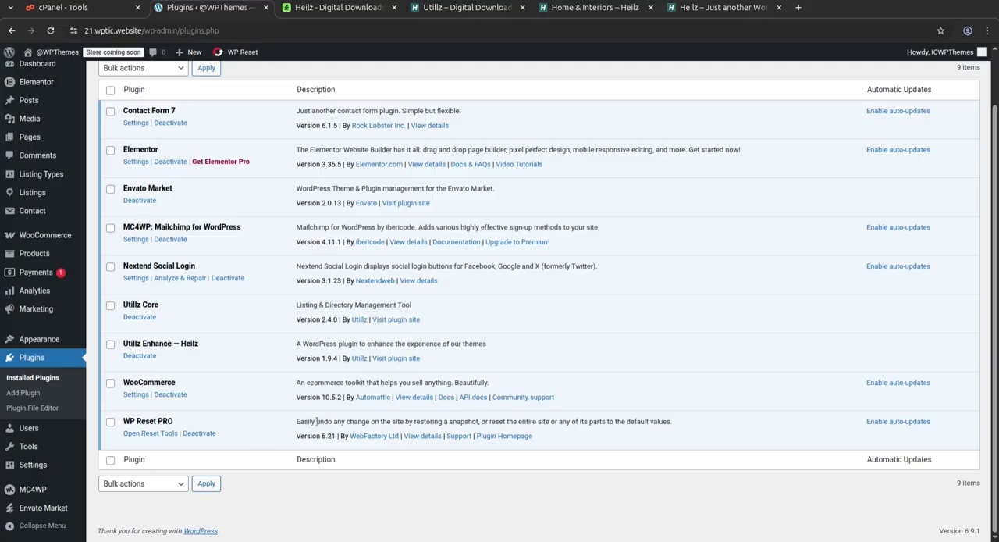
scroll(237, 313, up, 2)
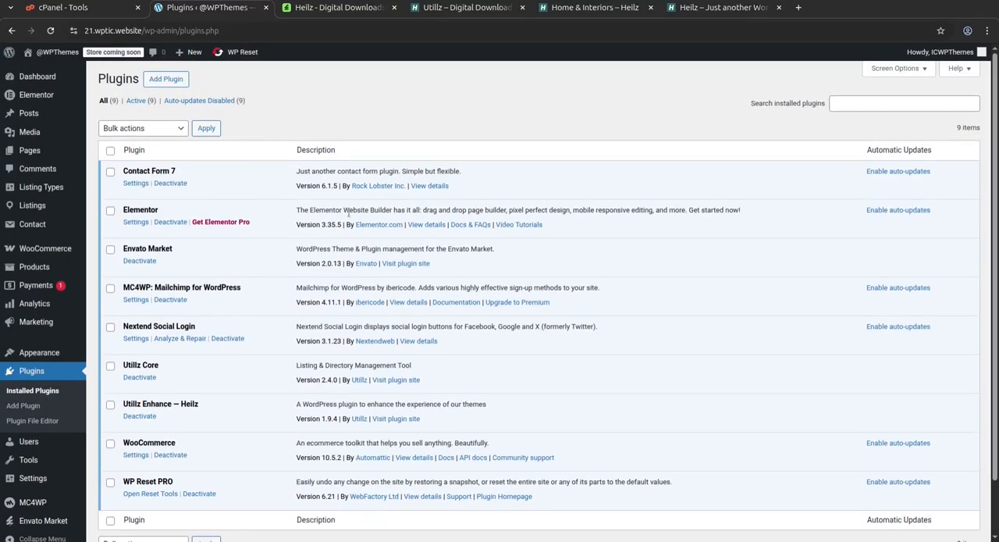
View the site's front end in a new tab from the dashboard, and return to the dashboard.
click(31, 78)
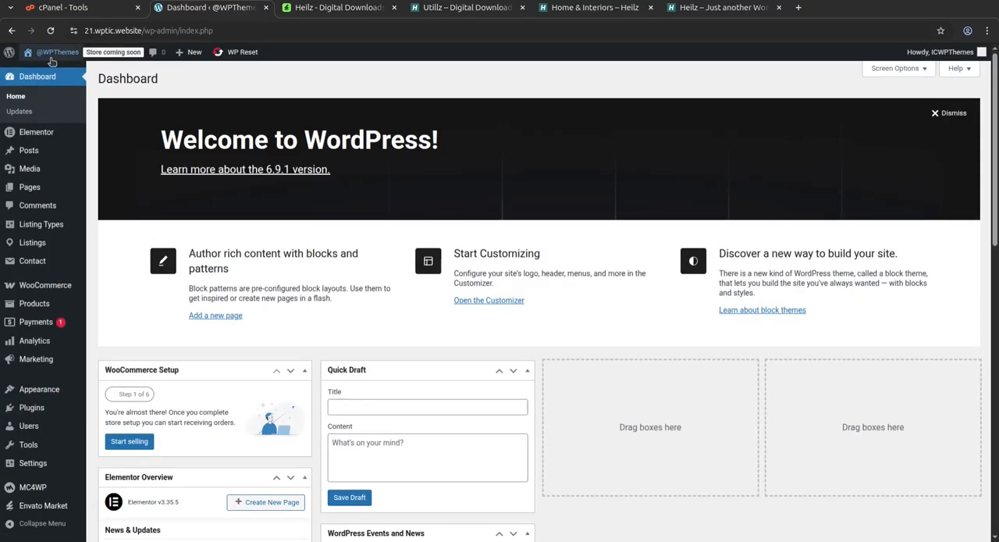
middle_click(45, 65)
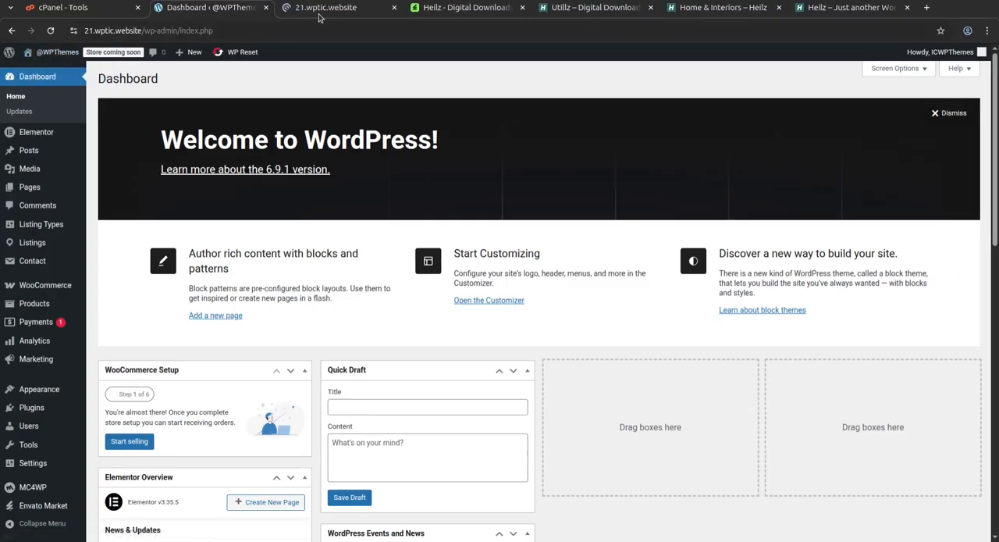
click(318, 13)
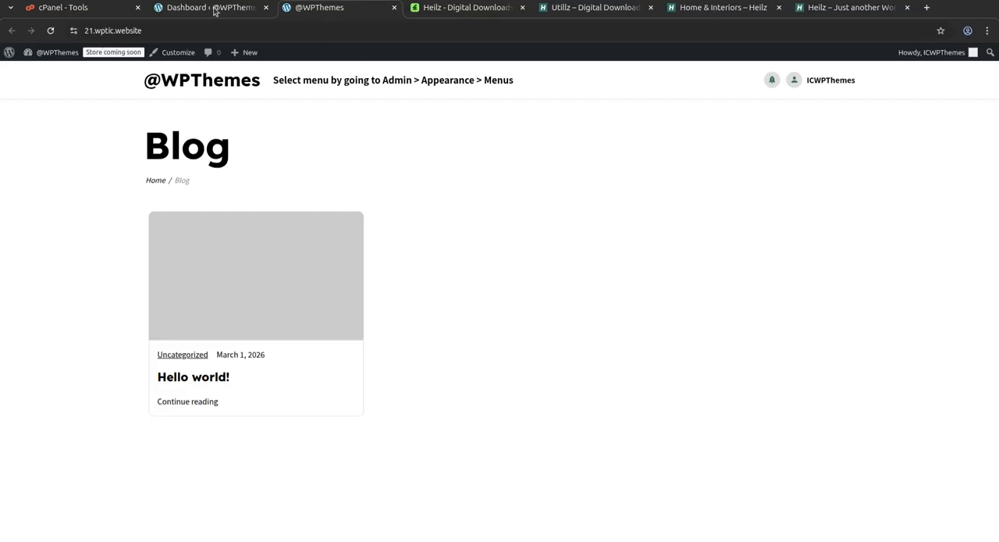
click(243, 7)
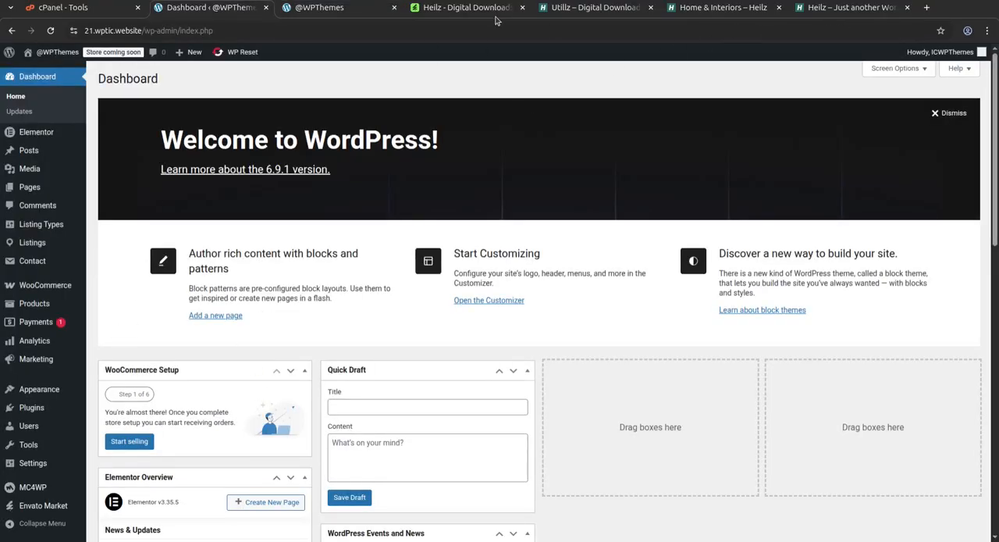
Switch to the Utillz welcome page for Heilz and review the demo previews and the easy setup section.
click(574, 14)
scroll(382, 295, up, 4)
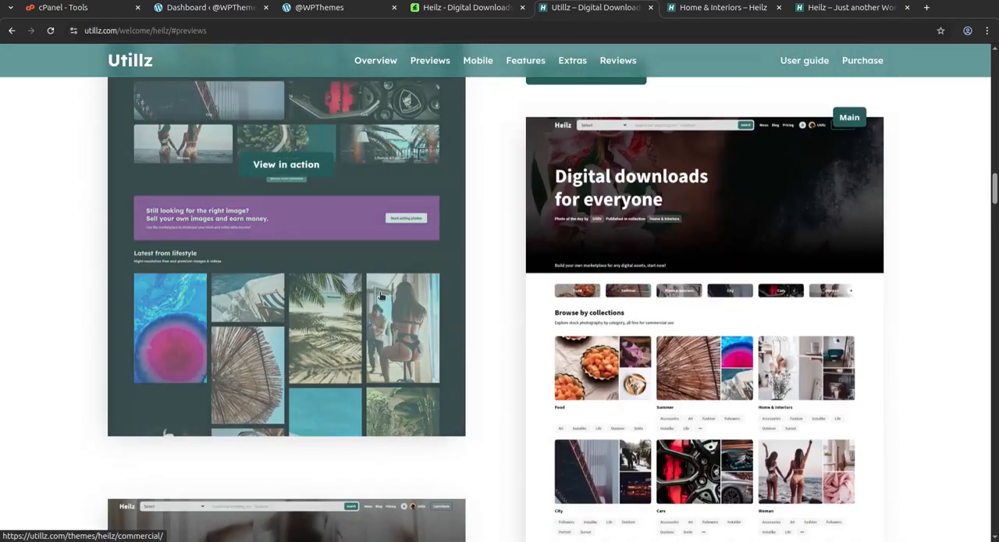
scroll(382, 295, up, 5)
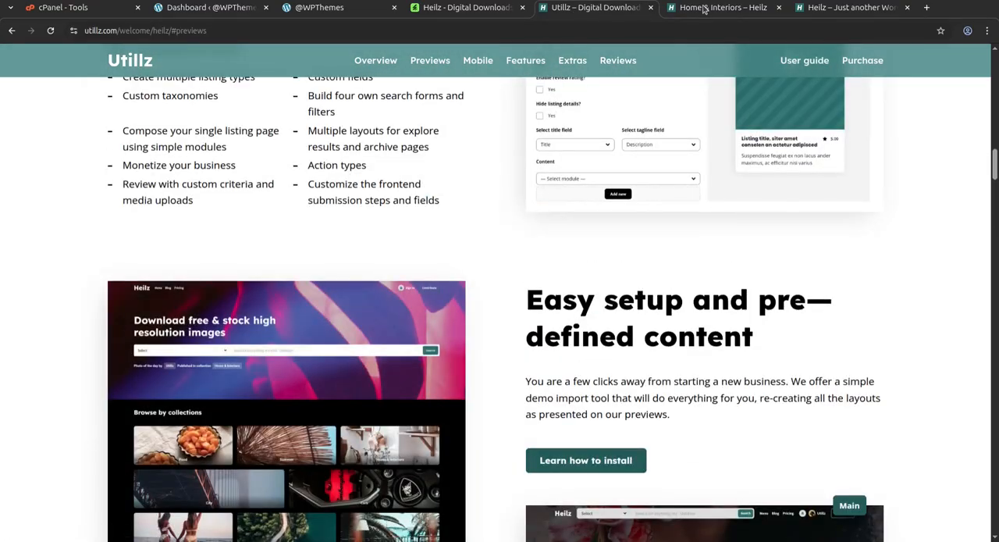
Switch to the Home & Interiors collection of the Heilz demo and browse its images and videos.
click(701, 10)
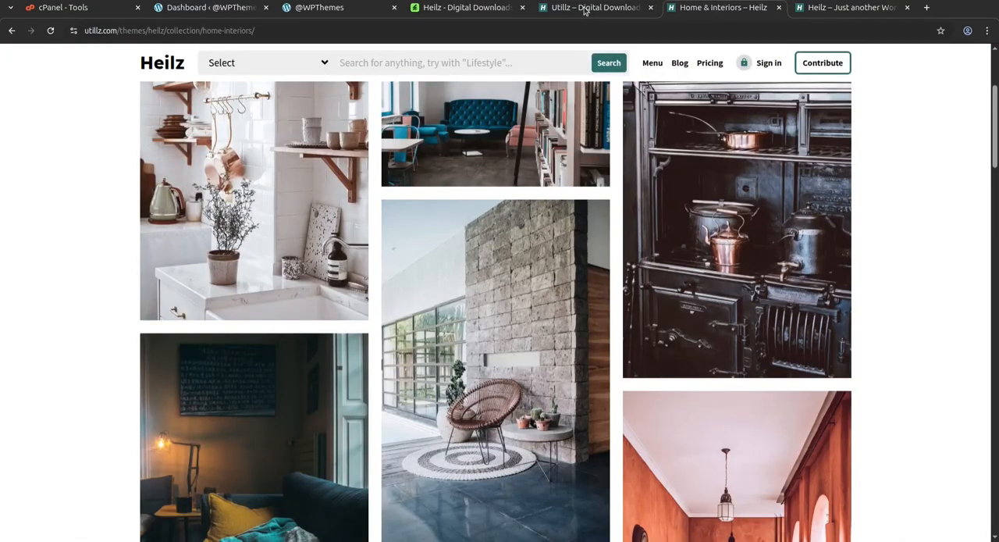
scroll(597, 304, down, 10)
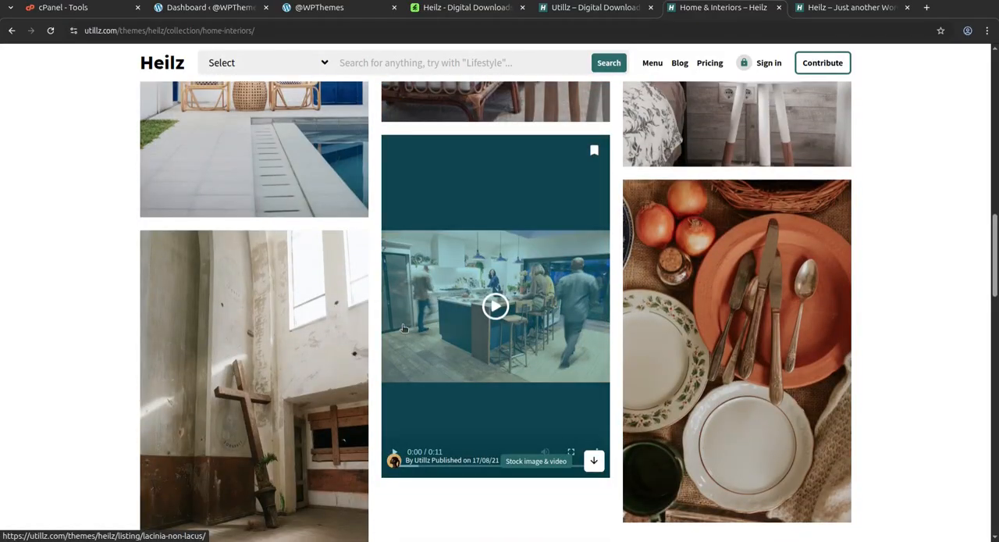
scroll(403, 328, up, 1)
scroll(403, 327, up, 6)
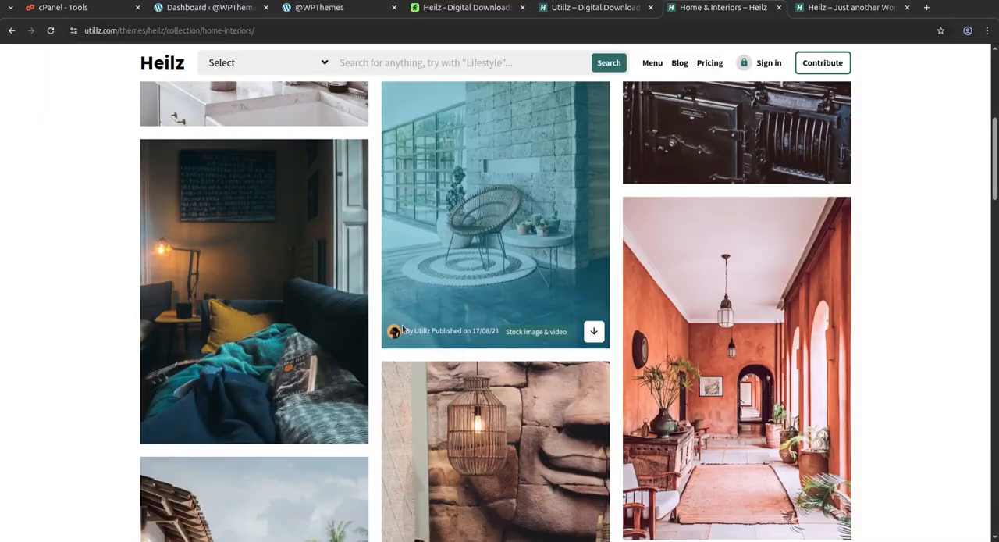
Return to the WordPress dashboard from the Home & Interiors demo page and look through the admin menu entries.
scroll(539, 393, up, 3)
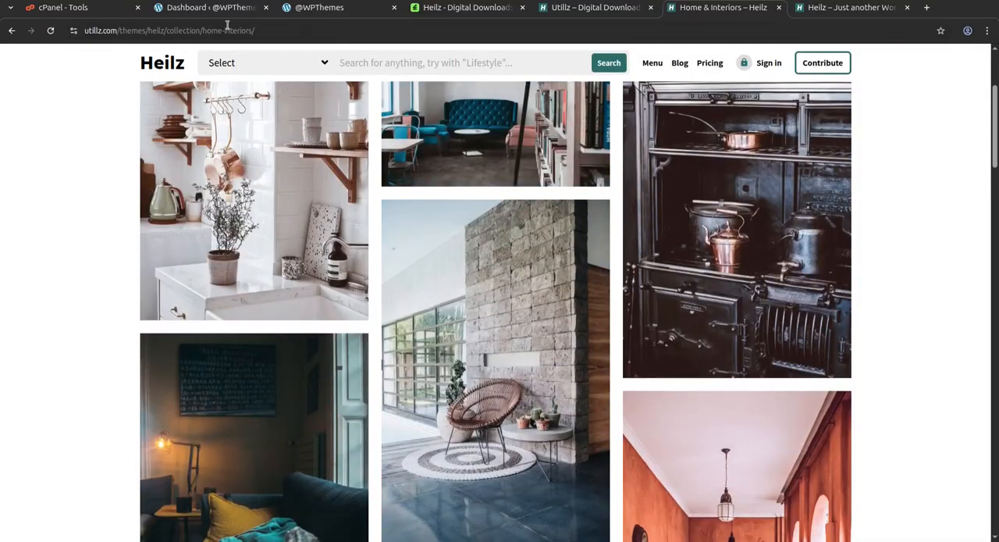
click(181, 10)
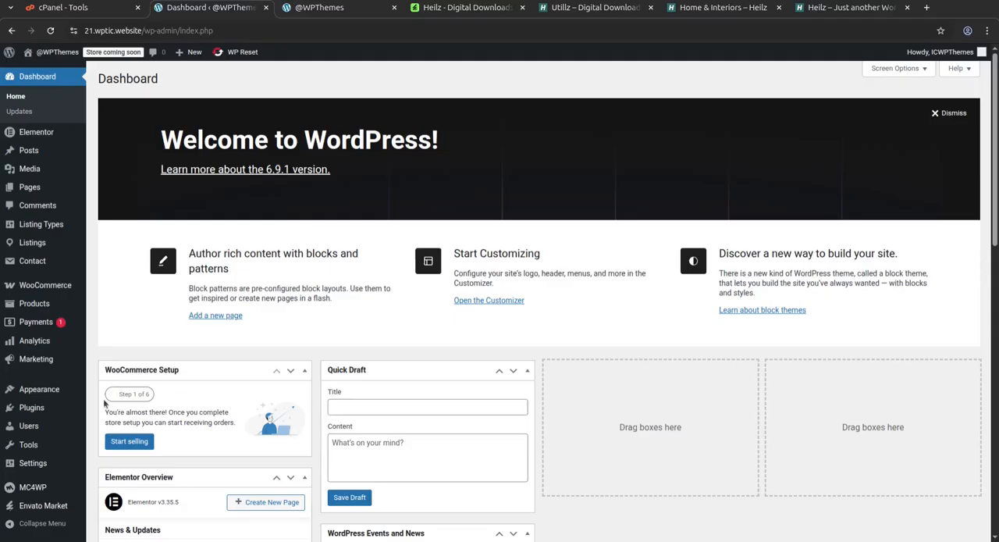
mouse_move(48, 393)
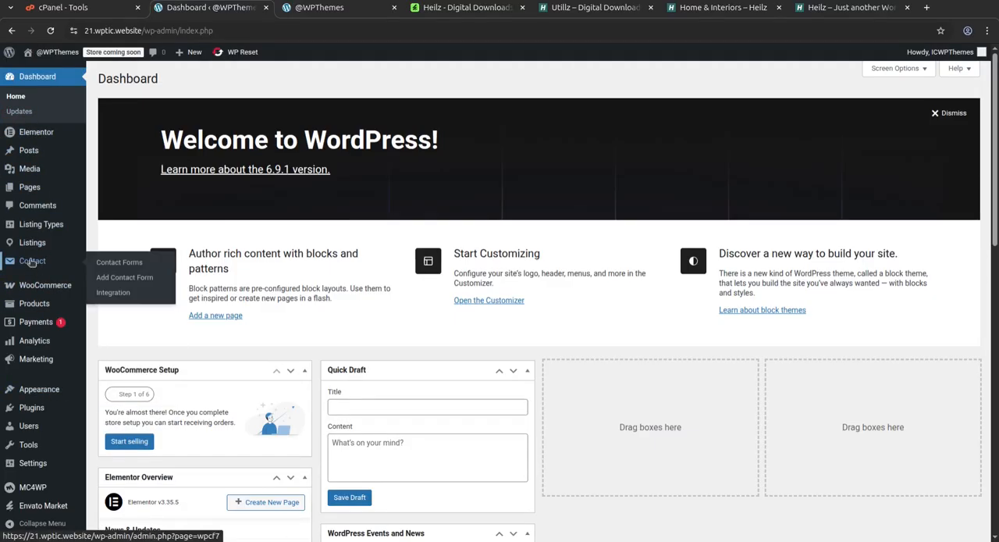
mouse_move(33, 232)
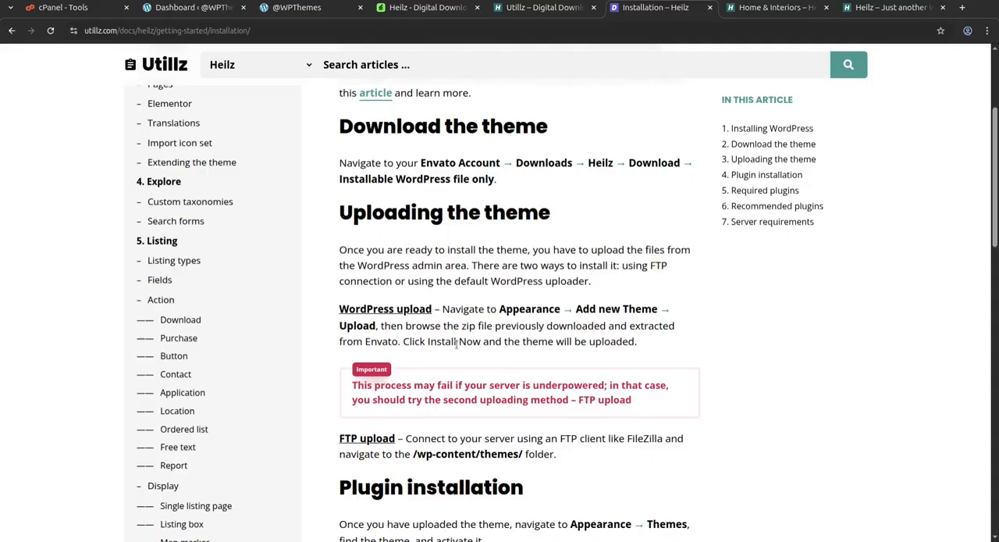
Read the Heilz installation documentation on uploading the theme, required and recommended plugins, and server requirements.
scroll(365, 397, down, 2)
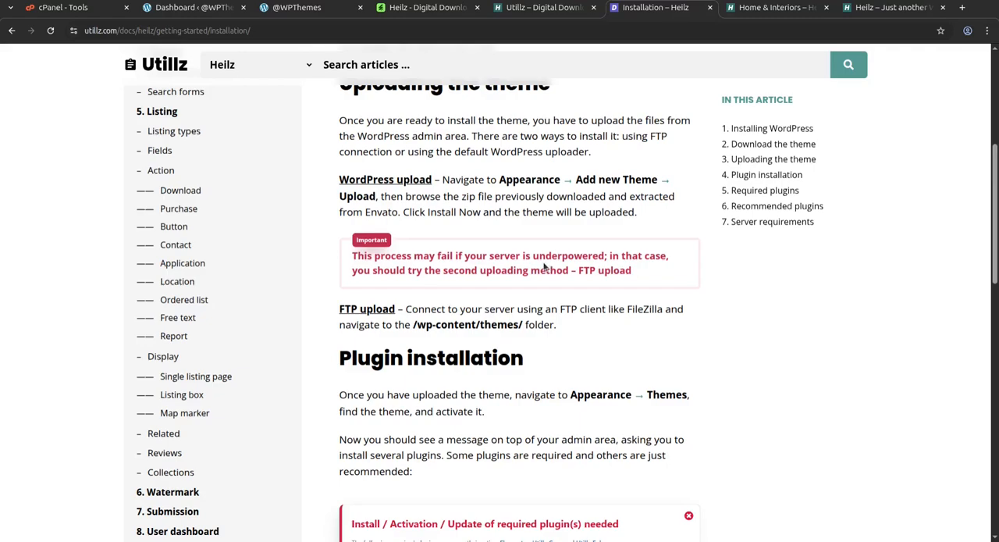
scroll(643, 288, down, 3)
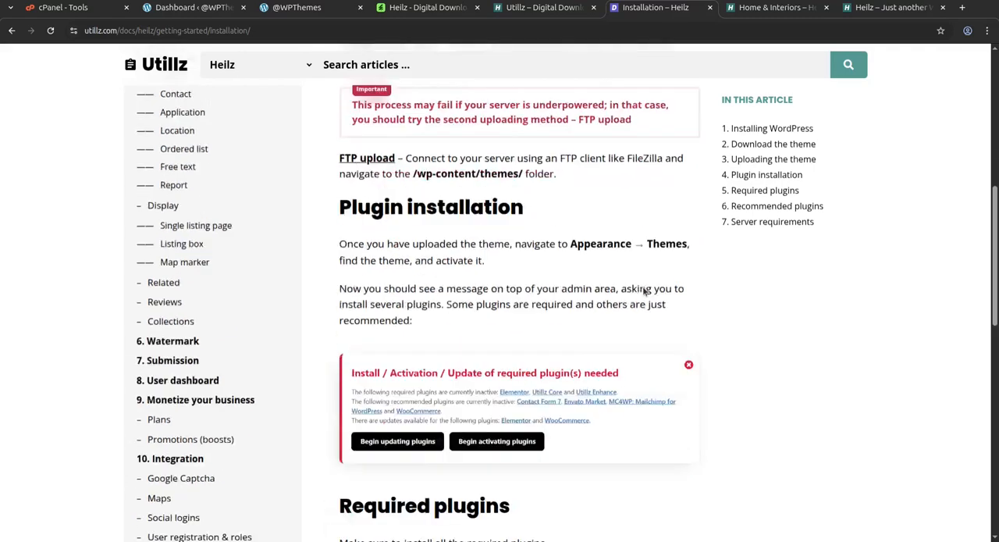
scroll(378, 340, down, 2)
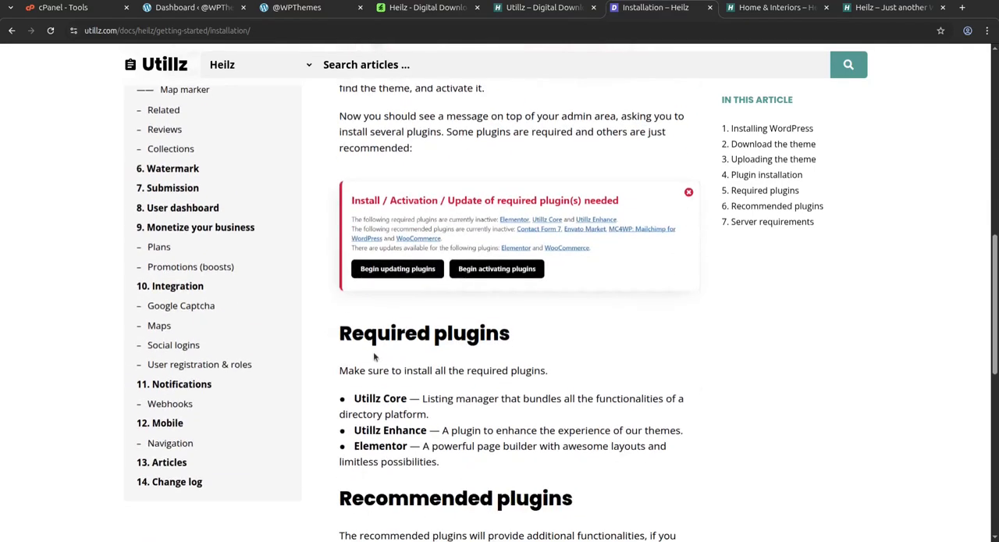
scroll(366, 287, down, 4)
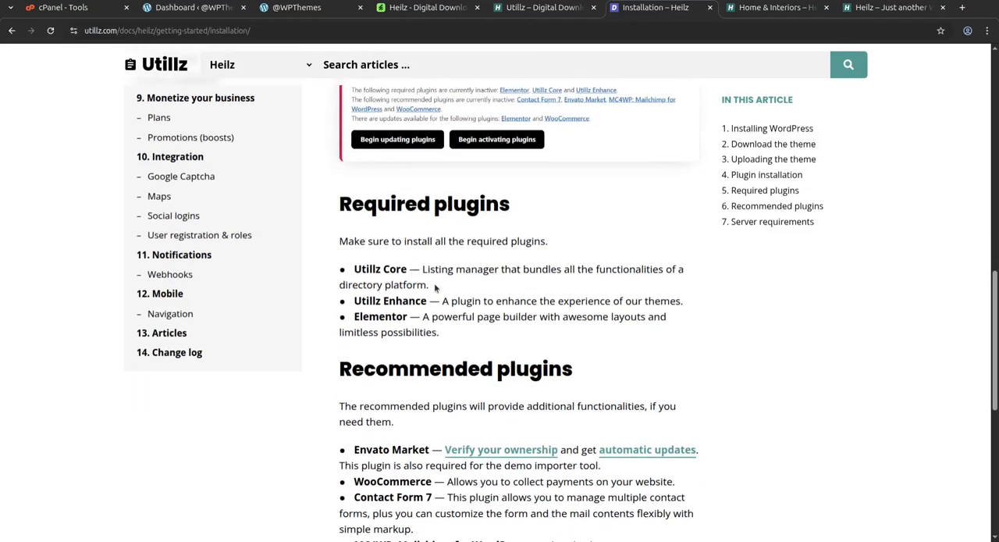
scroll(458, 292, down, 5)
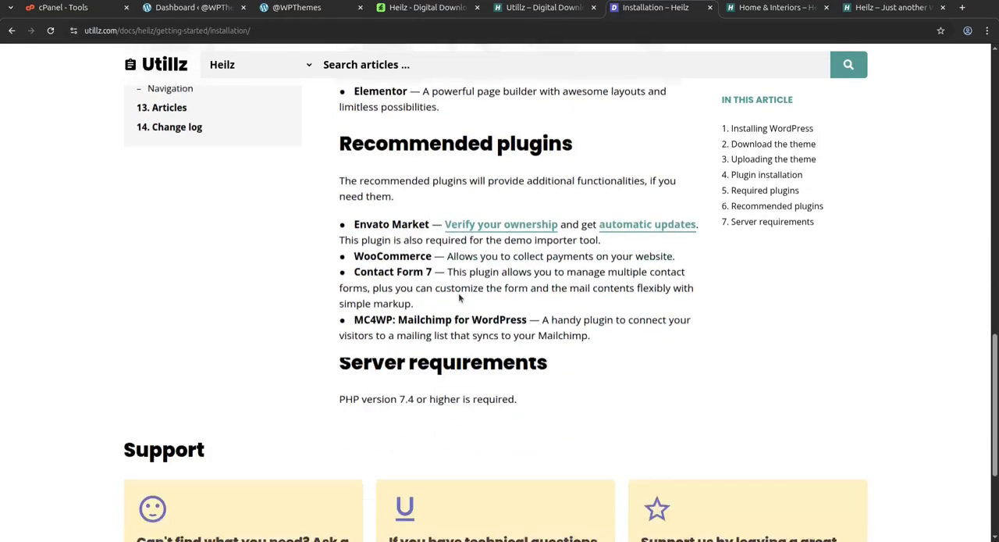
scroll(412, 322, up, 5)
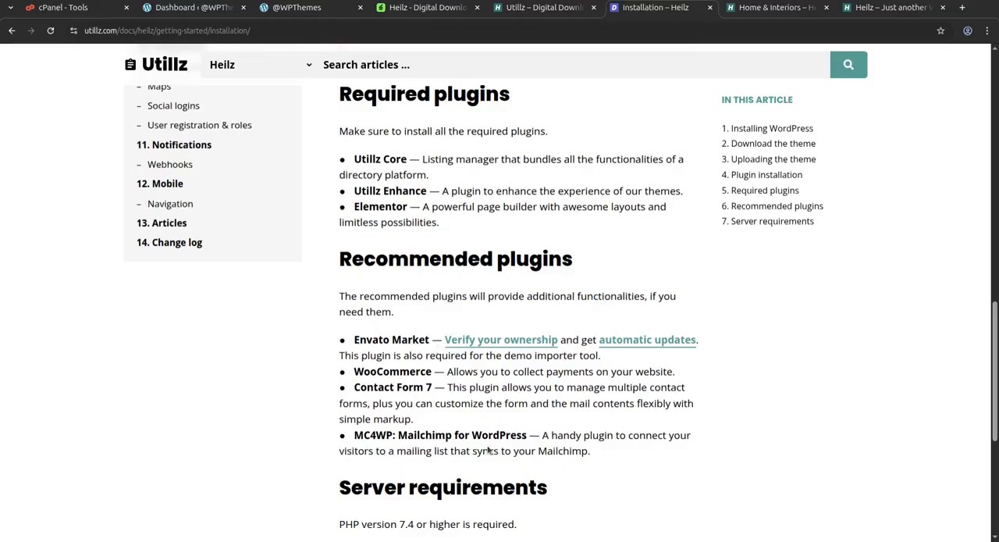
scroll(406, 437, up, 7)
scroll(382, 415, up, 7)
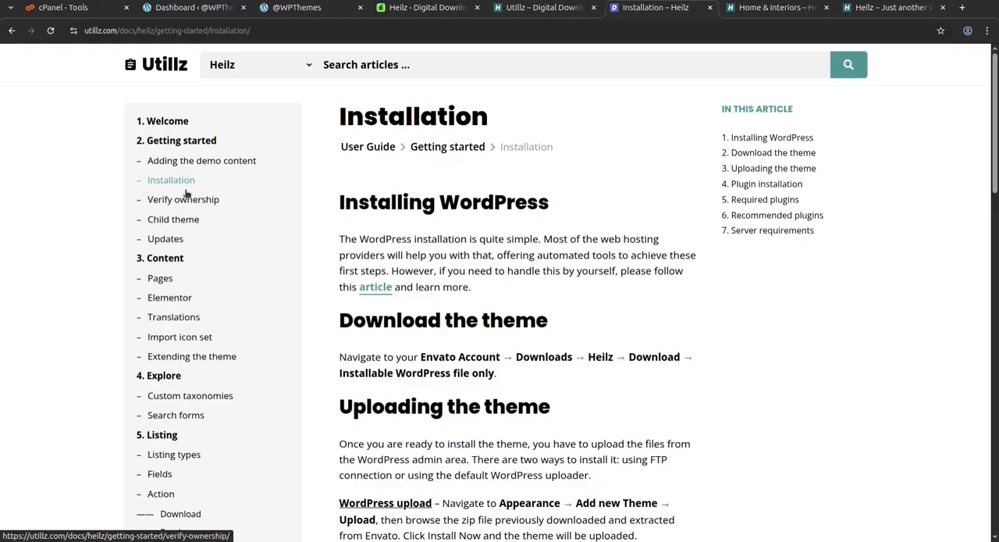
Open the documentation article on adding the demo content, read the import instructions and highlight the Listing Types → Demo Import path.
click(191, 166)
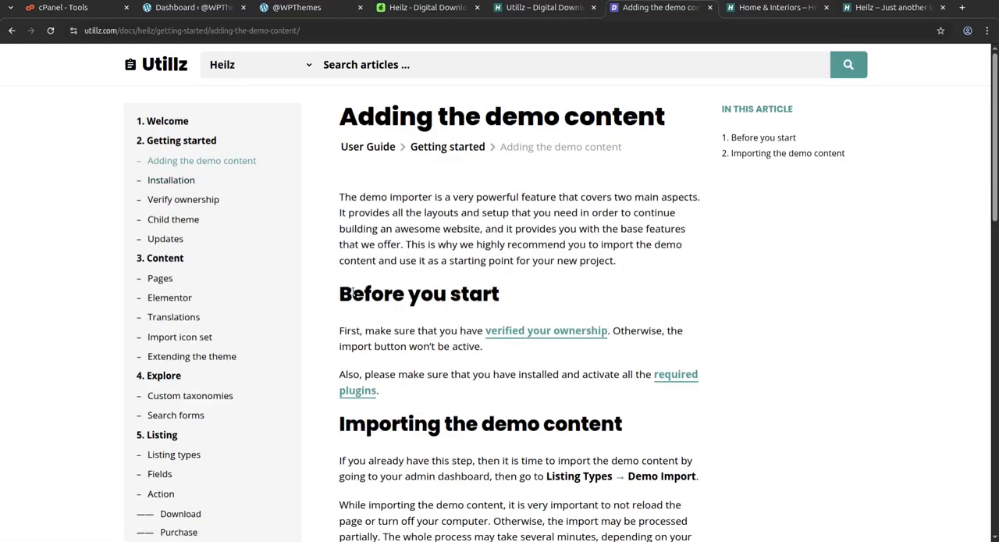
scroll(362, 298, down, 3)
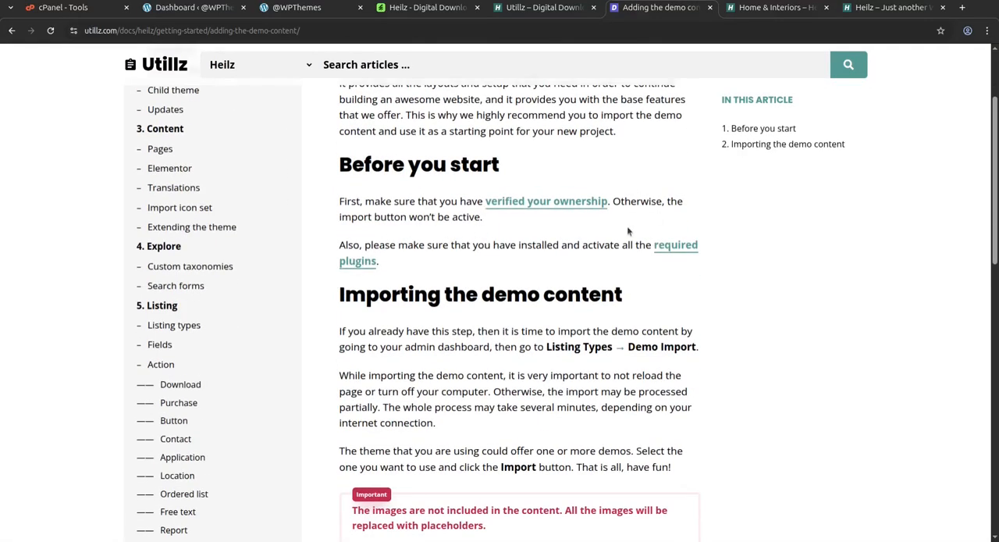
scroll(607, 344, down, 3)
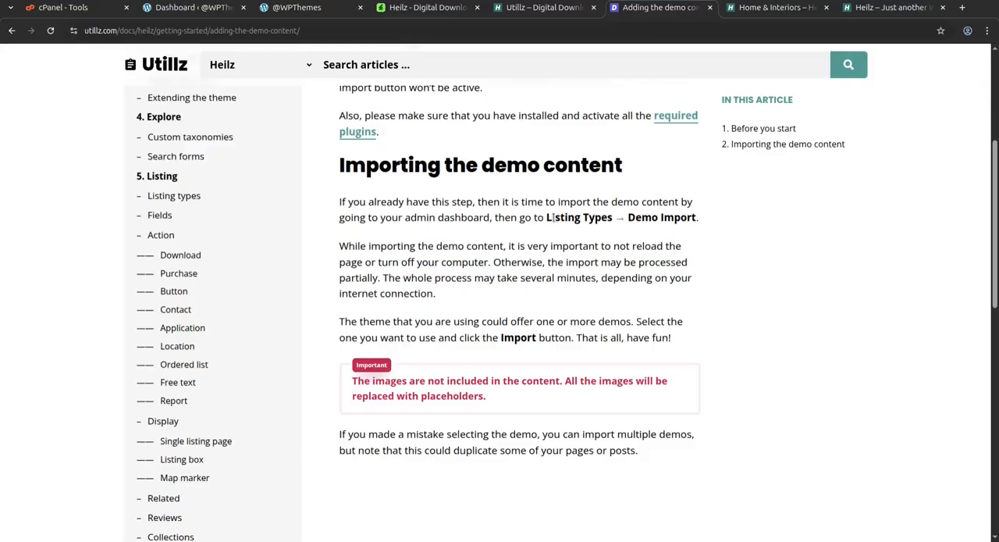
drag(546, 217, 695, 217)
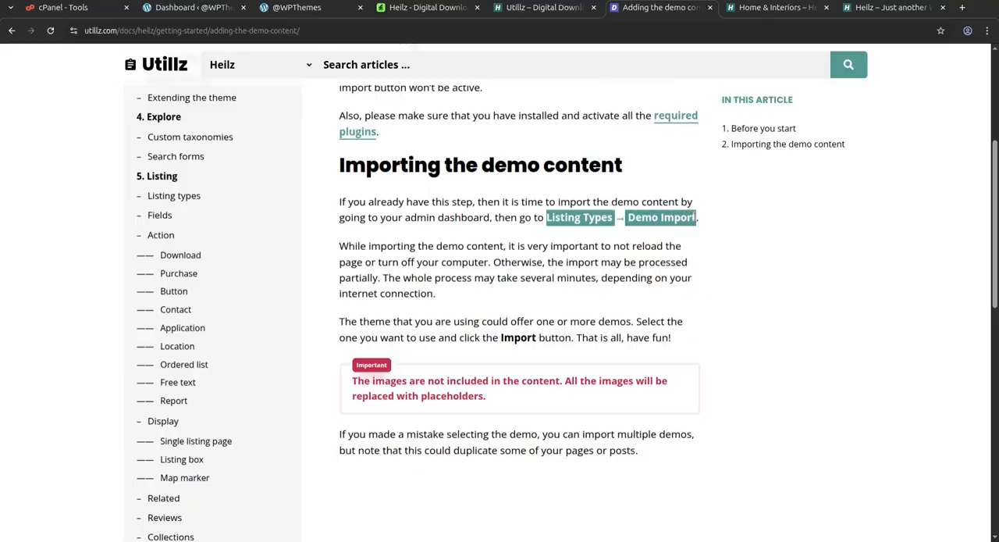
Open the Demo Import page for listing types in the WordPress admin and check the server stats and available demo.
click(185, 9)
mouse_move(42, 225)
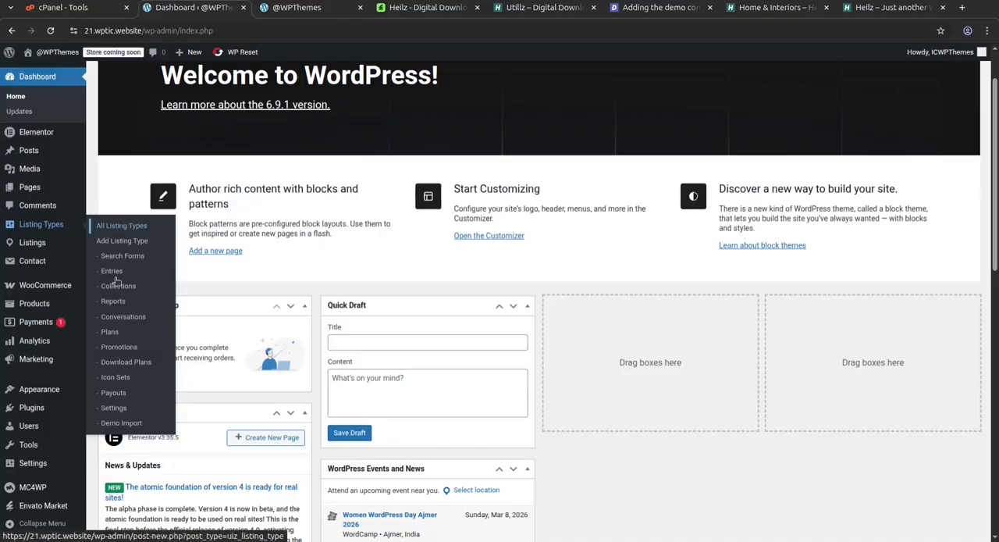
click(123, 427)
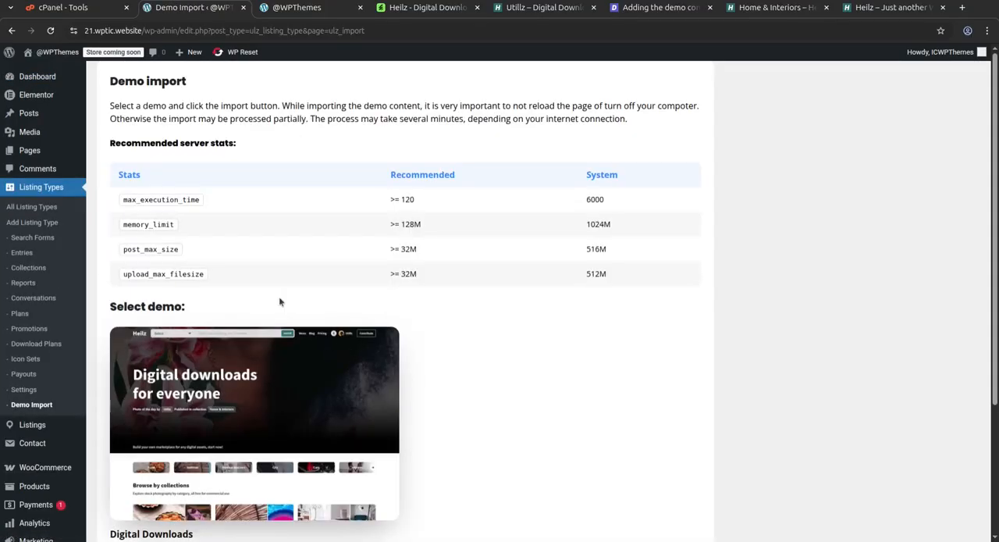
scroll(231, 422, down, 4)
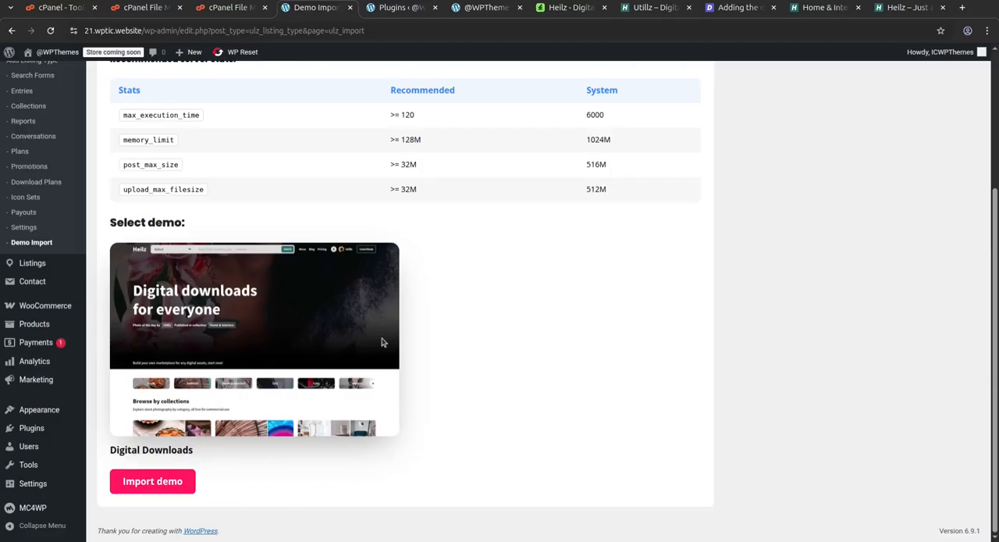
Select the Digital Downloads demo, import its content and go to the dashboard.
click(152, 481)
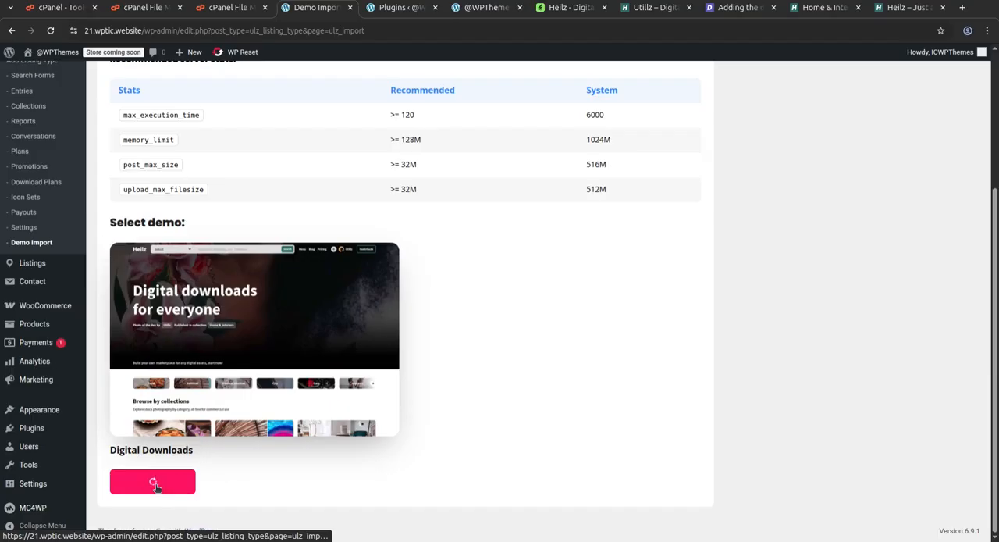
scroll(412, 427, down, 2)
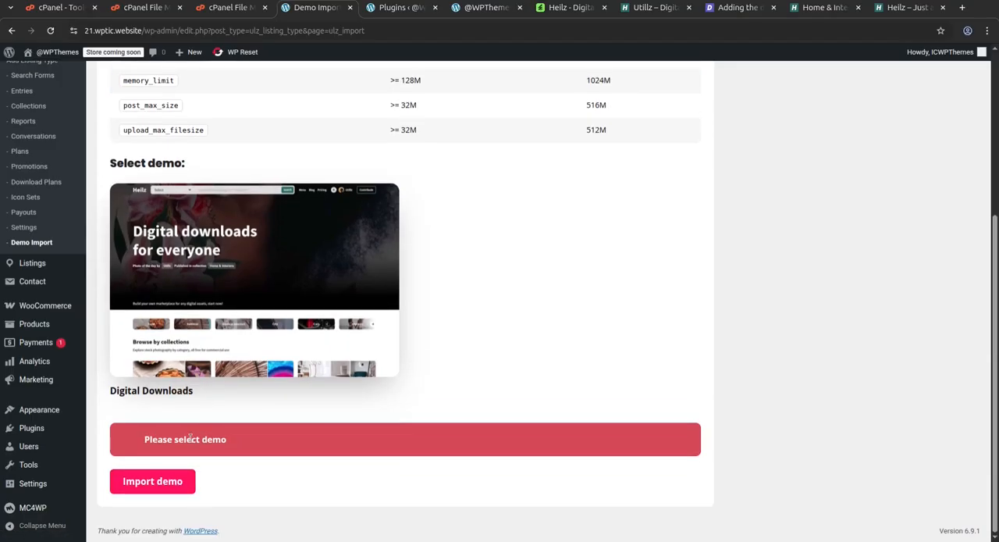
click(207, 294)
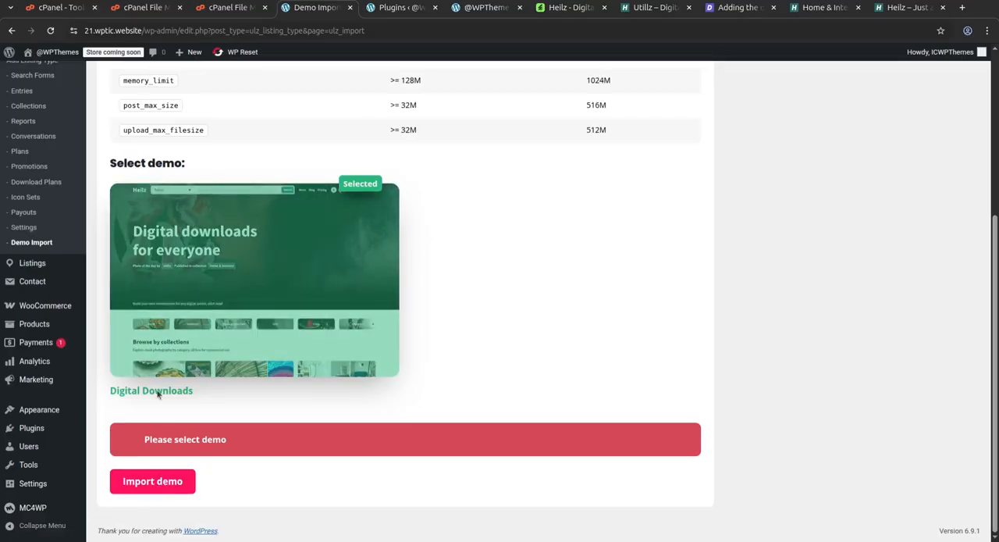
click(148, 482)
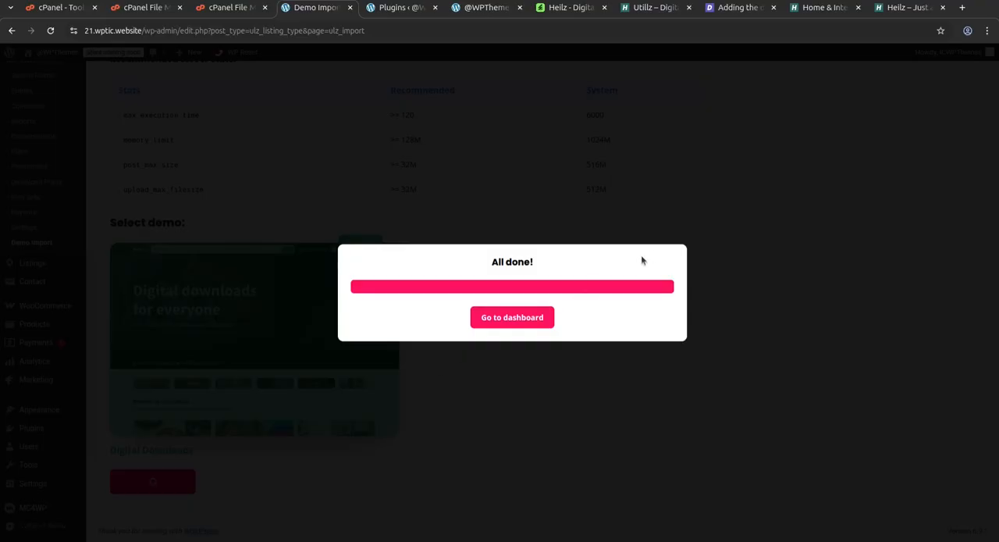
click(517, 323)
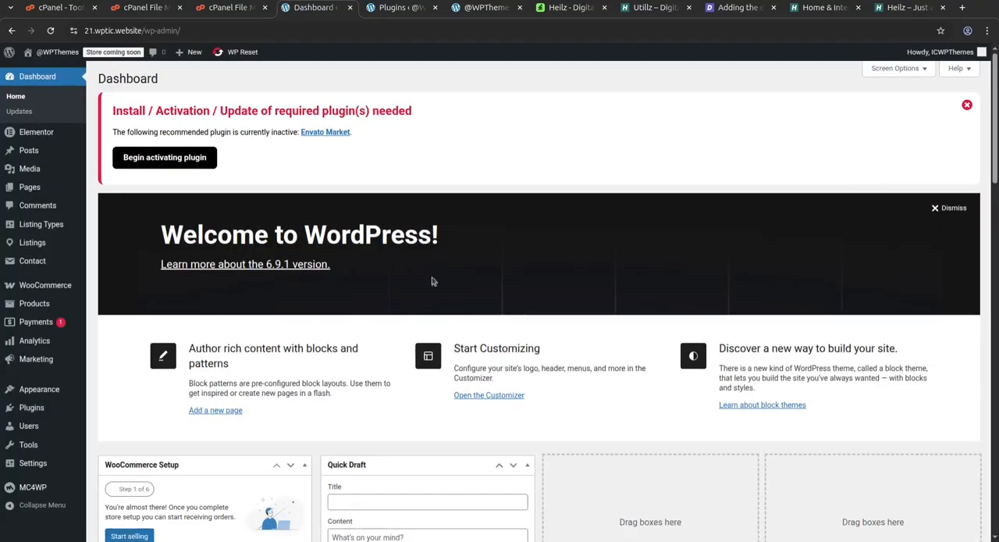
Check the imported content by opening the list of all listing types and the list of all listings.
scroll(373, 242, down, 3)
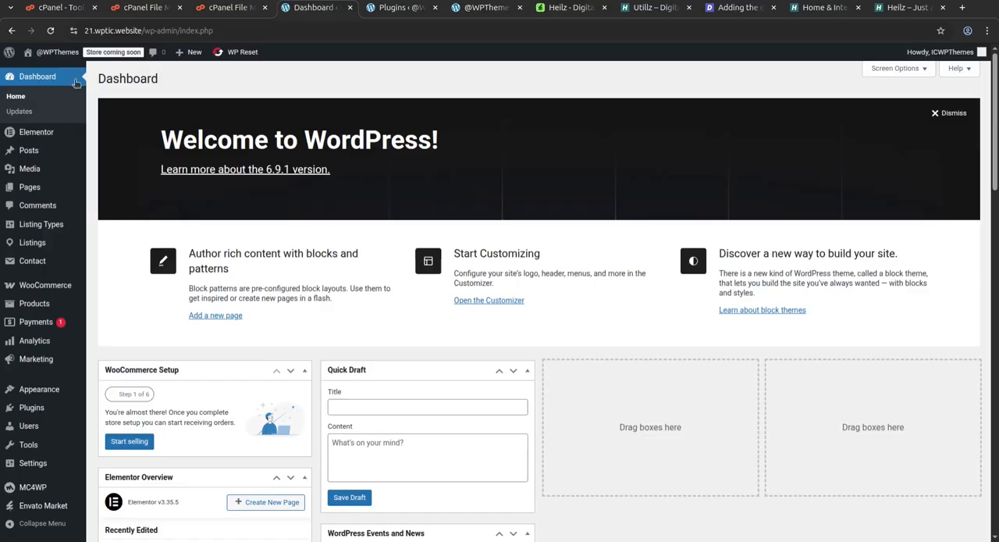
mouse_move(52, 392)
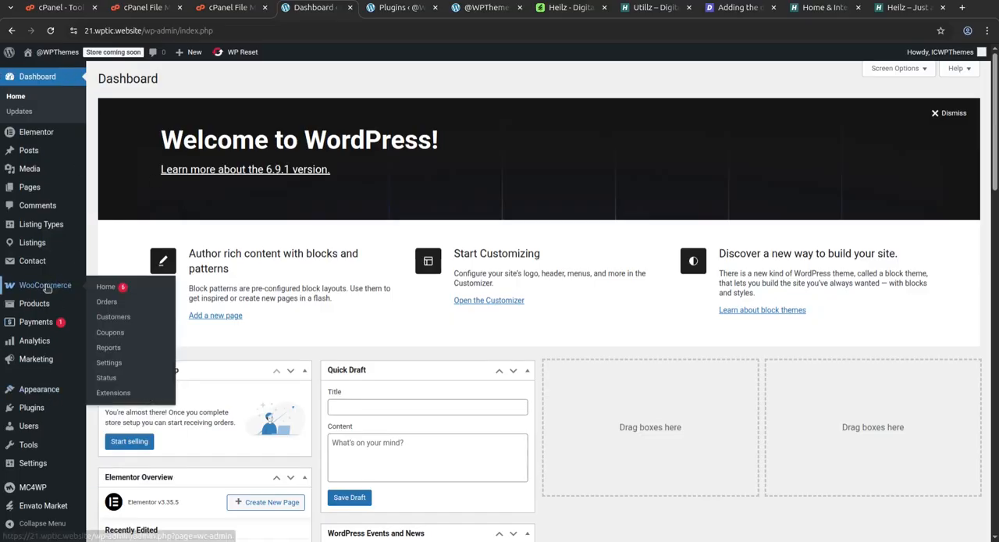
mouse_move(35, 243)
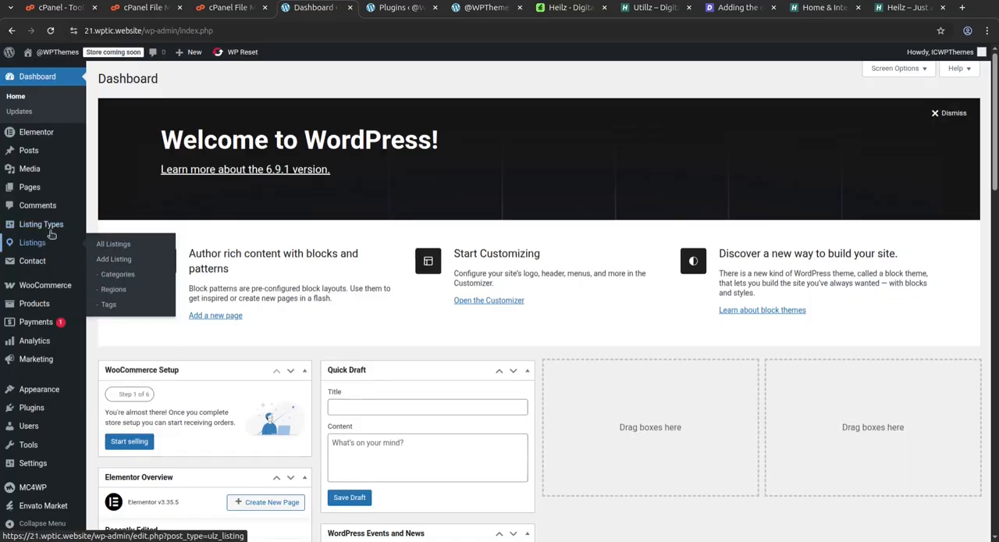
mouse_move(48, 226)
click(111, 230)
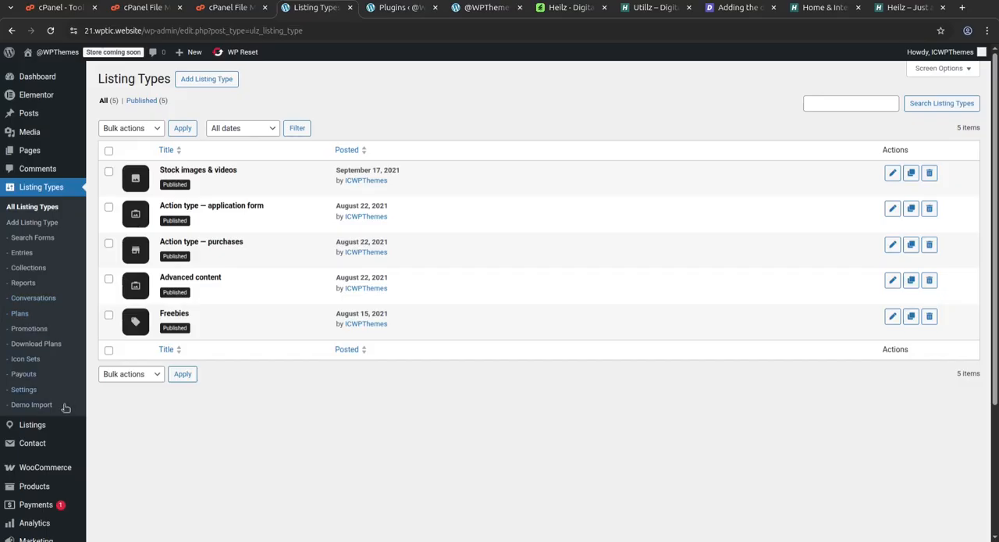
mouse_move(39, 434)
click(114, 433)
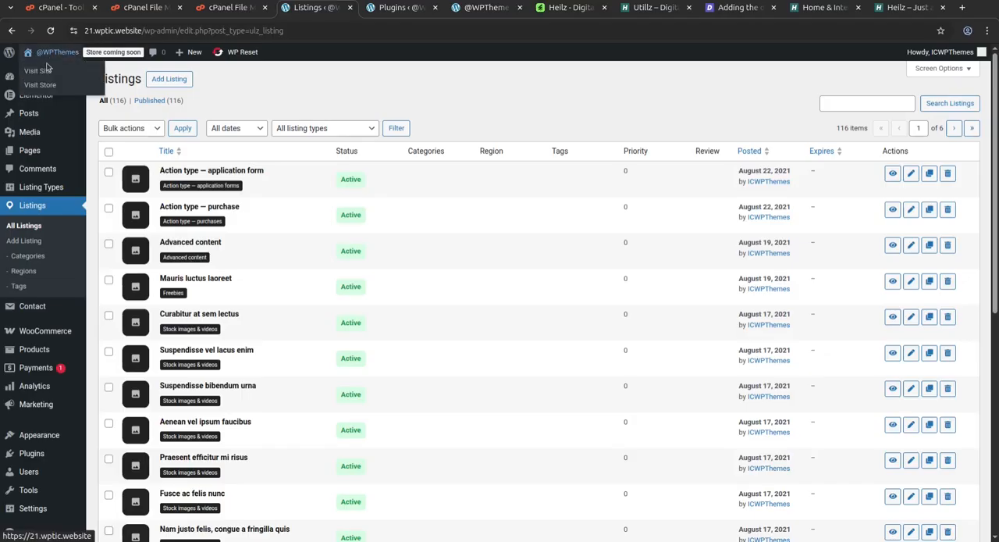
View the site's front end in a new tab and review the home page's collections, image grid, newsletter and question sections.
middle_click(41, 70)
click(361, 8)
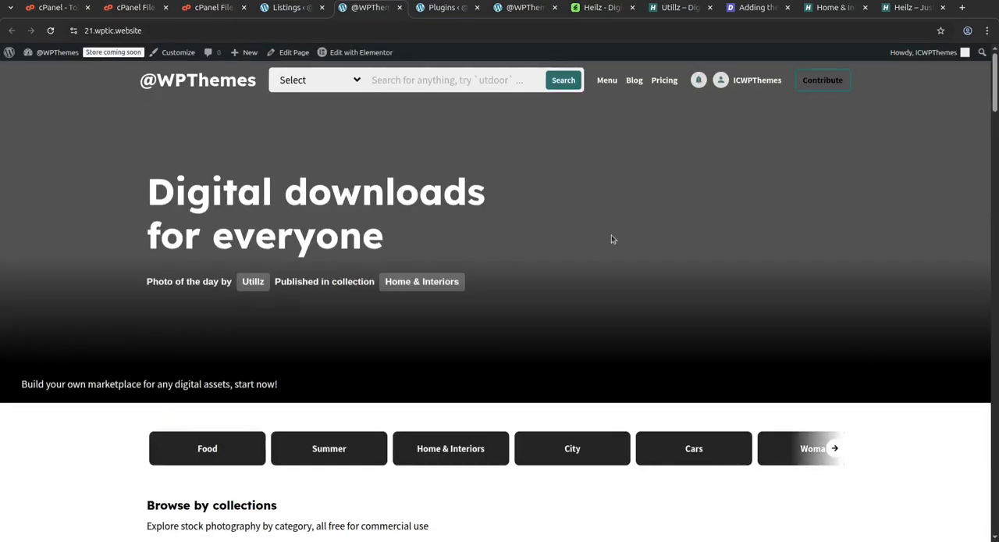
scroll(611, 240, down, 5)
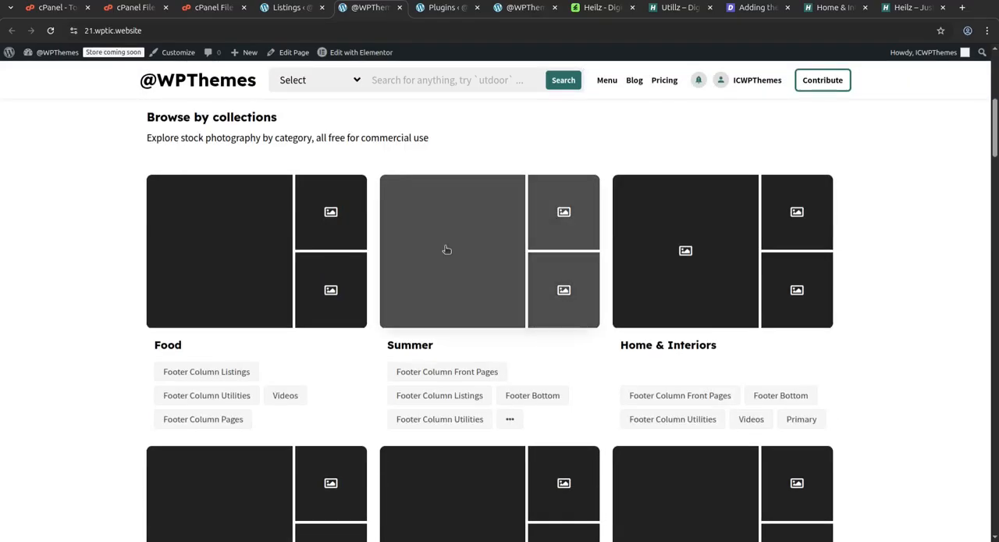
scroll(446, 250, down, 8)
scroll(446, 250, down, 6)
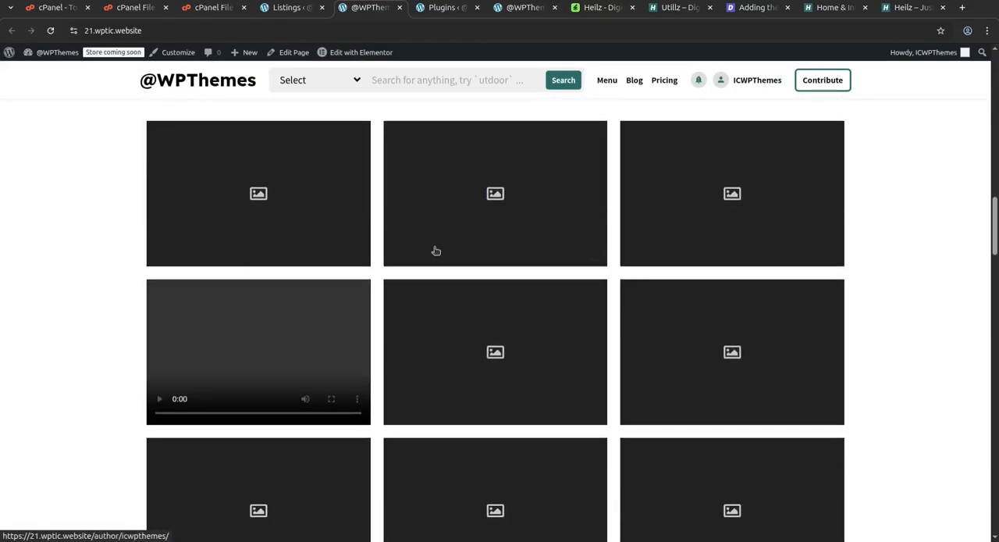
scroll(620, 264, down, 10)
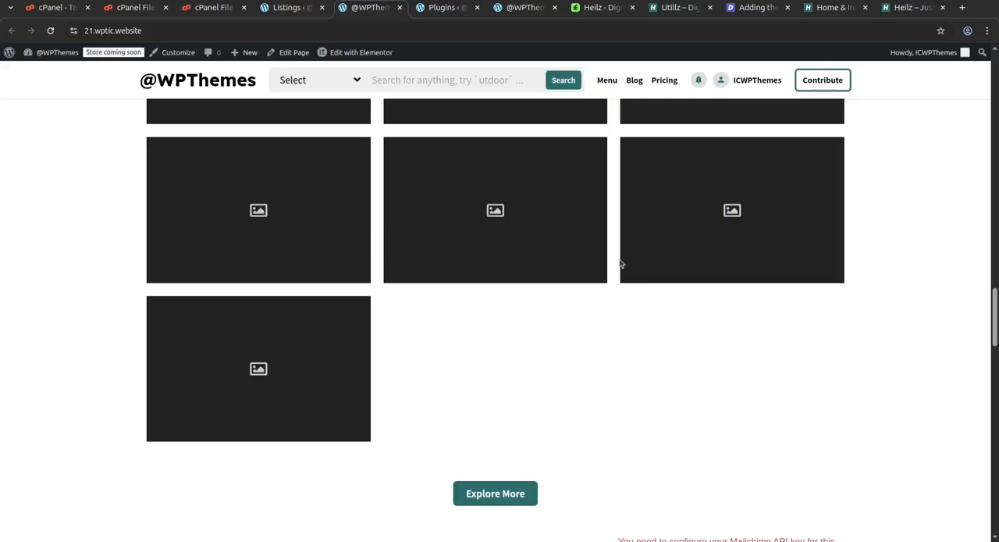
scroll(620, 263, down, 3)
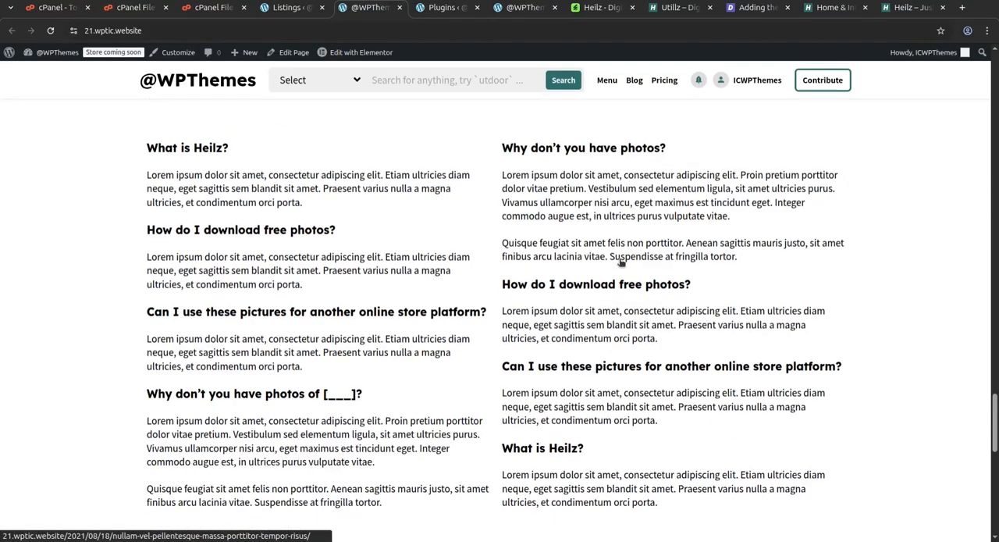
scroll(469, 201, up, 15)
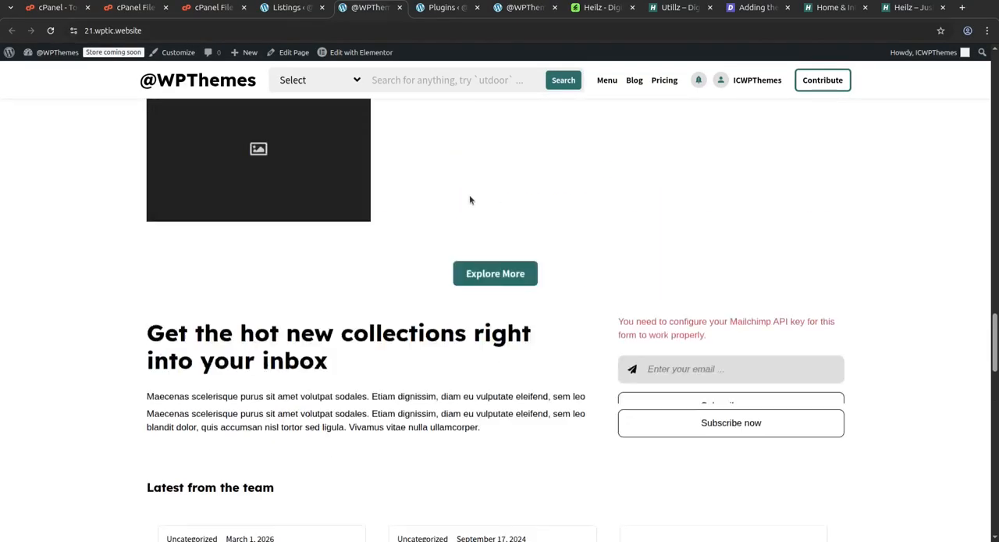
scroll(469, 200, up, 10)
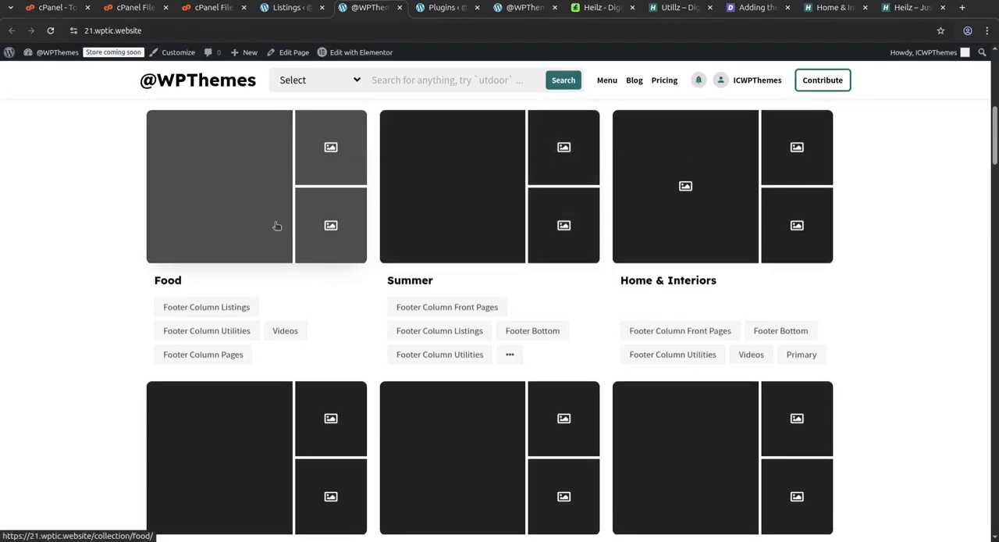
Return from the front-end home page to the Demo Import page and check the import status message.
scroll(528, 219, up, 4)
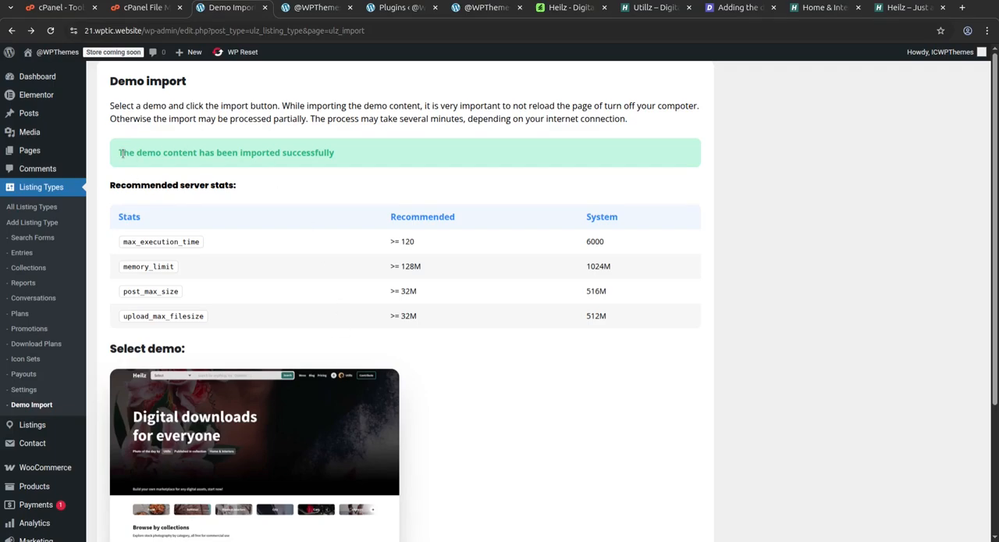
drag(121, 152, 349, 162)
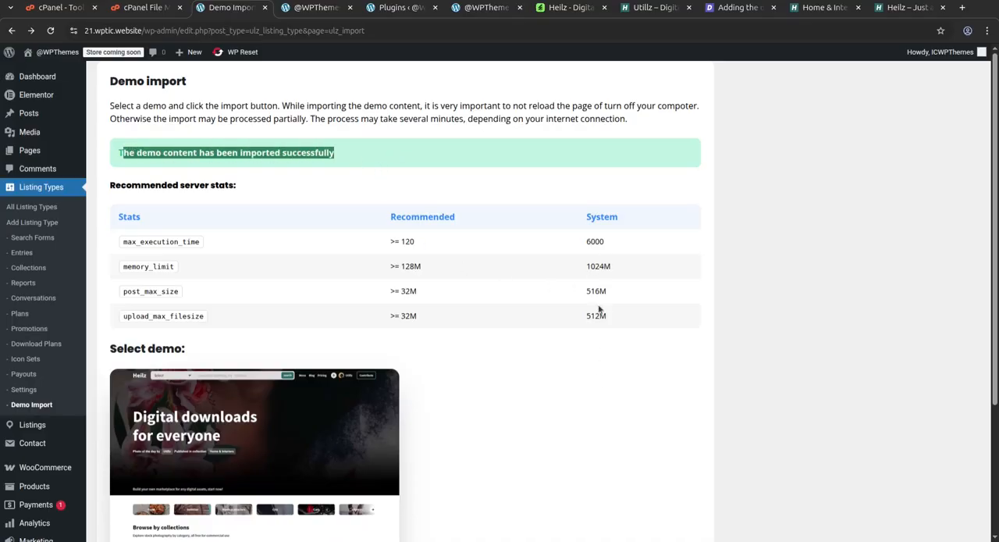
click(576, 441)
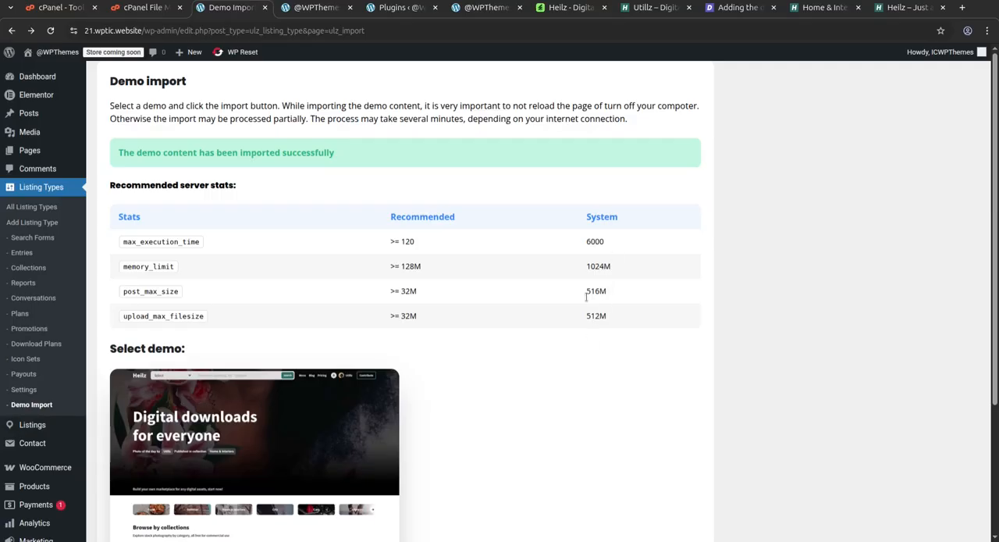
Review the listing types and search forms, opening the Freebies (more) form to examine its listing type and filter module options.
click(30, 207)
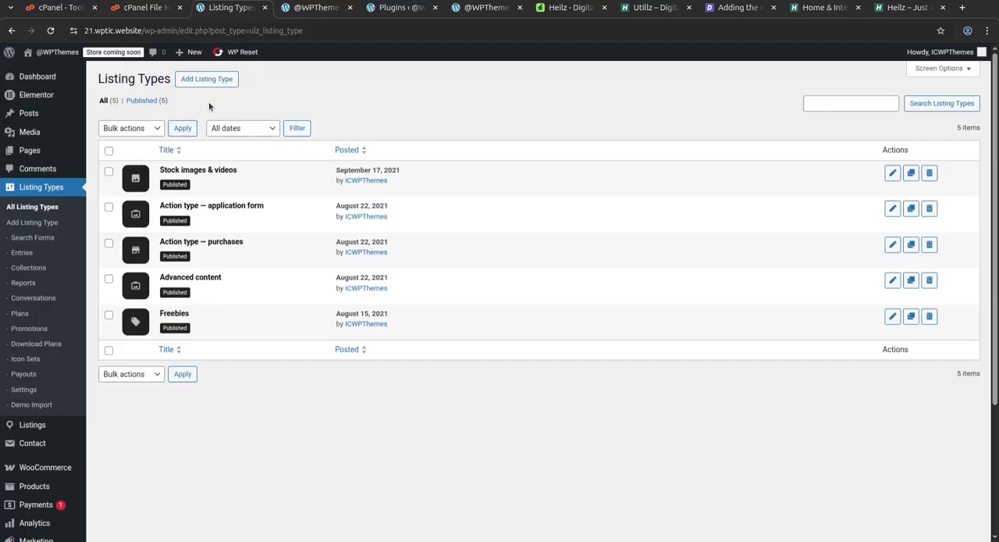
click(43, 241)
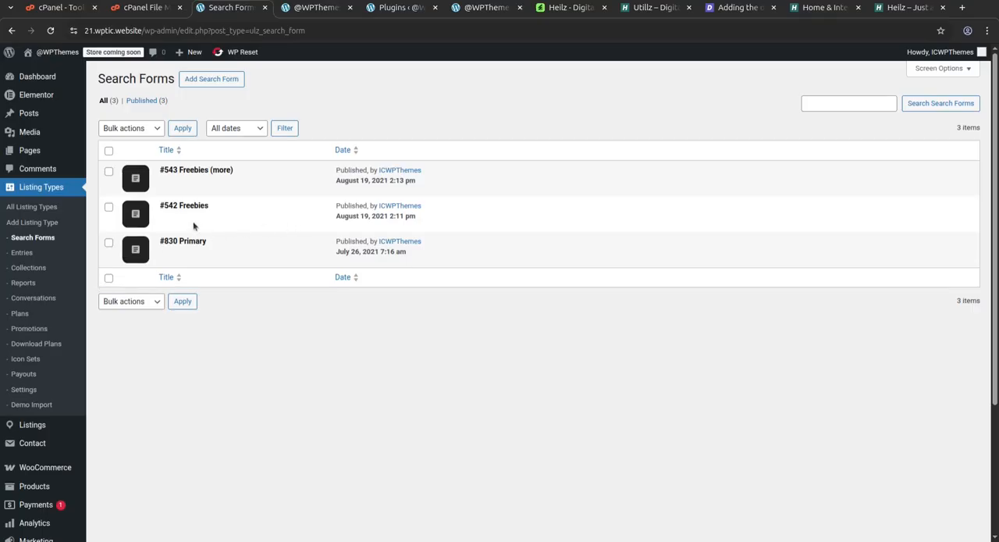
click(193, 173)
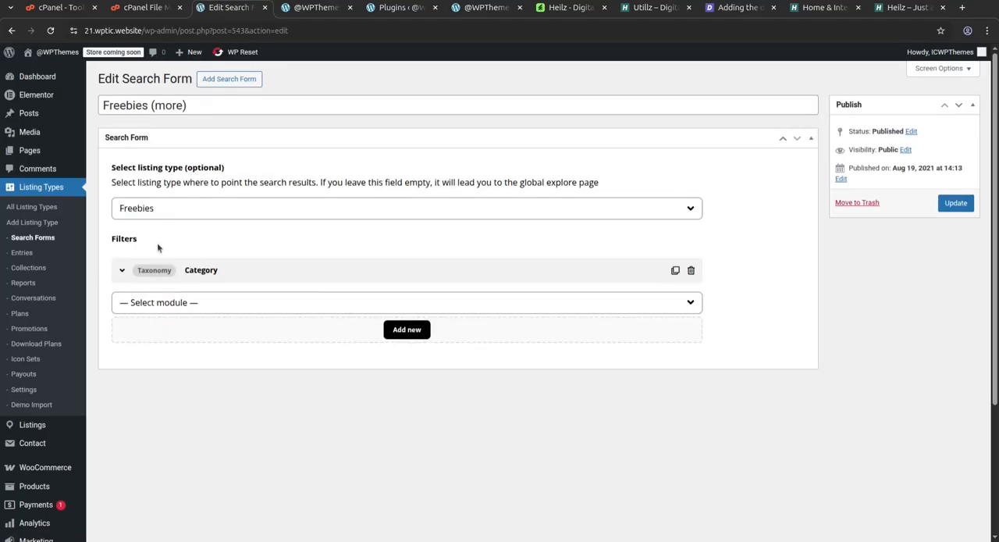
click(585, 212)
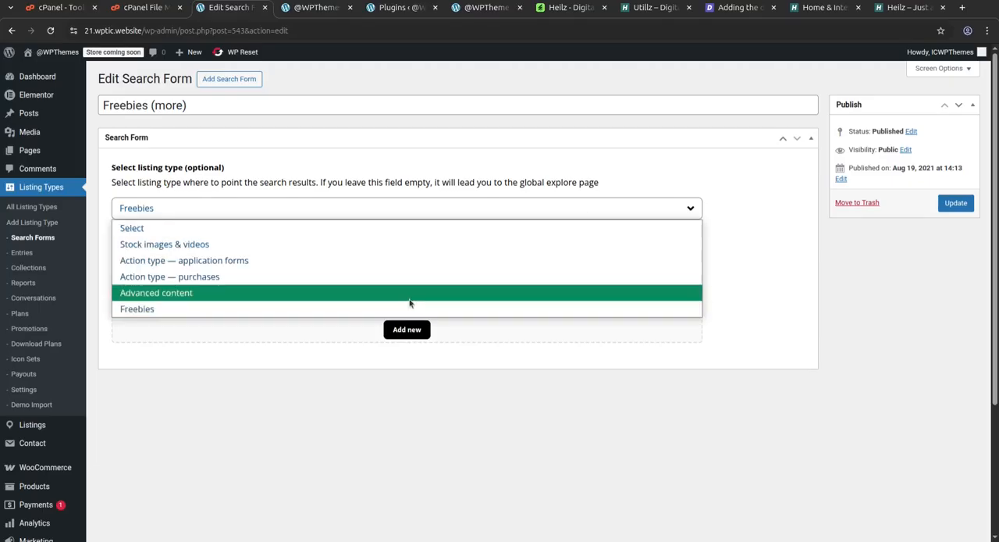
click(402, 309)
click(249, 306)
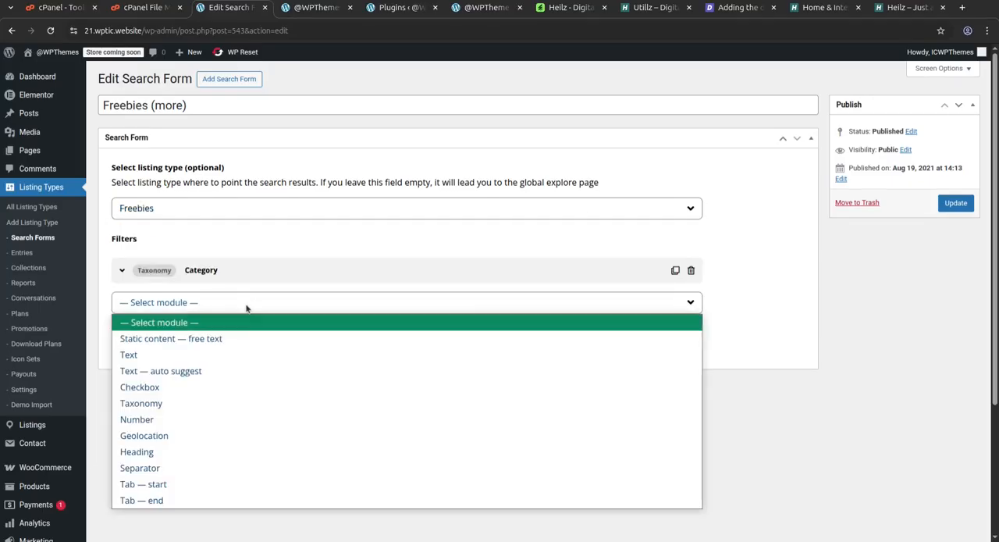
click(837, 462)
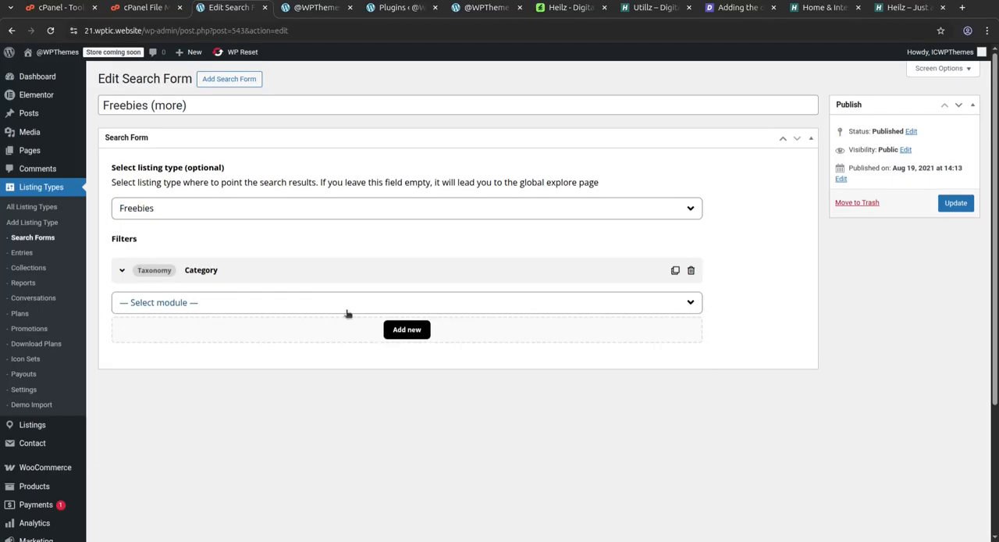
Review the imported entries and collections, and open the reports list.
click(24, 254)
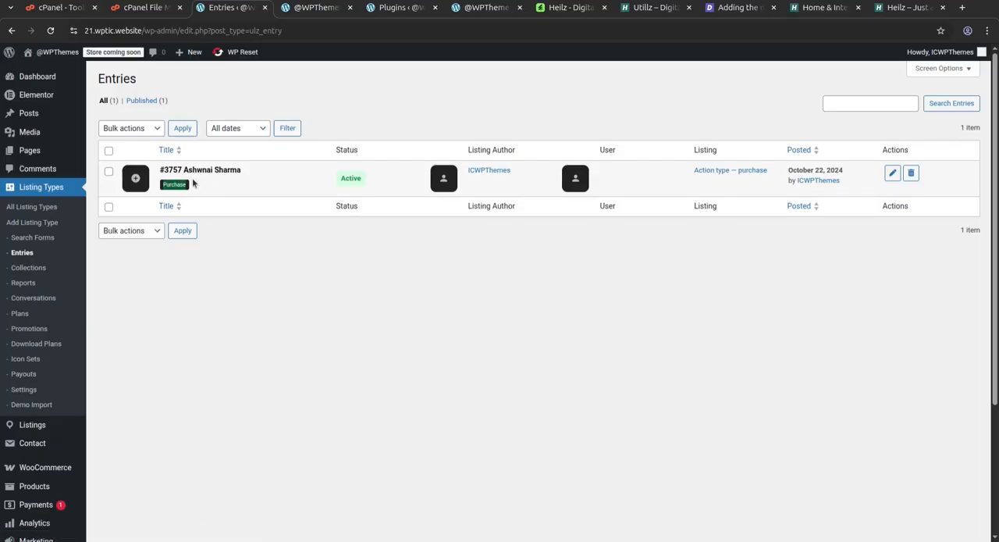
drag(257, 174, 202, 170)
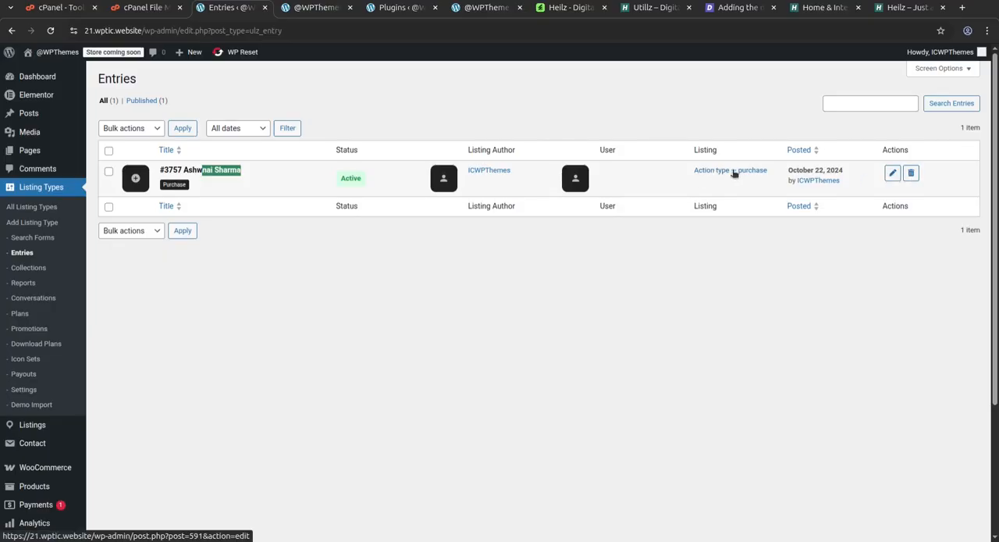
click(31, 270)
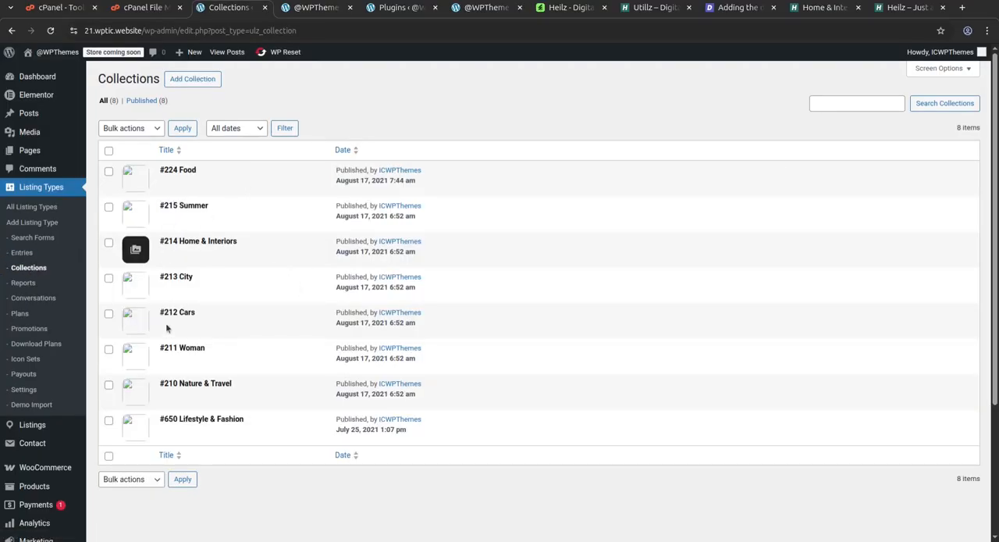
click(27, 283)
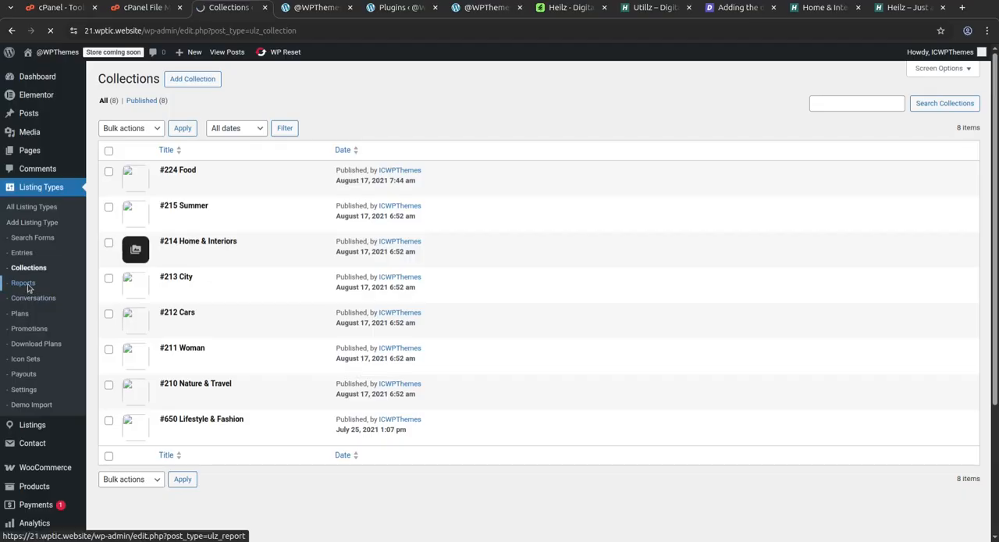
Look through the conversations, plans, promotions, download plans and icon sets under the listing types.
click(45, 302)
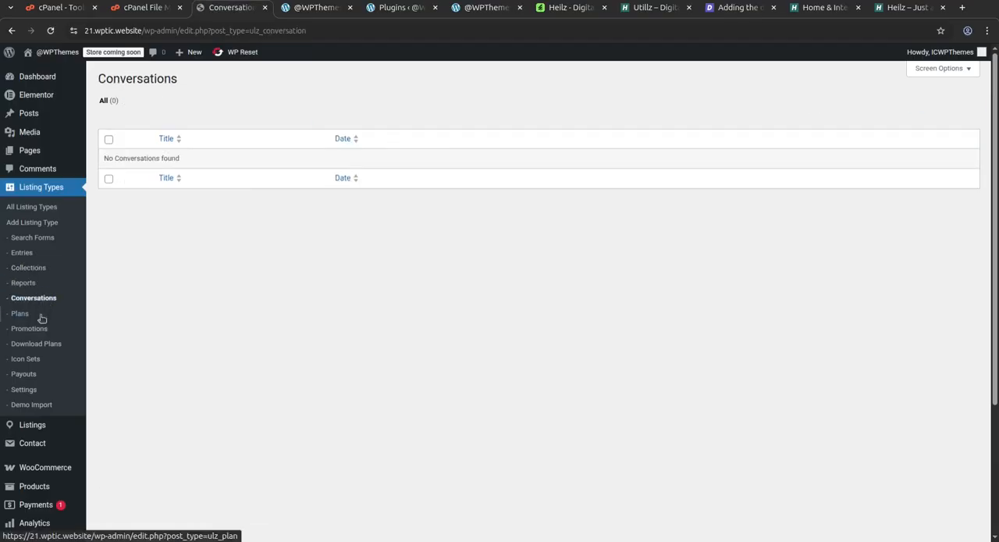
click(24, 315)
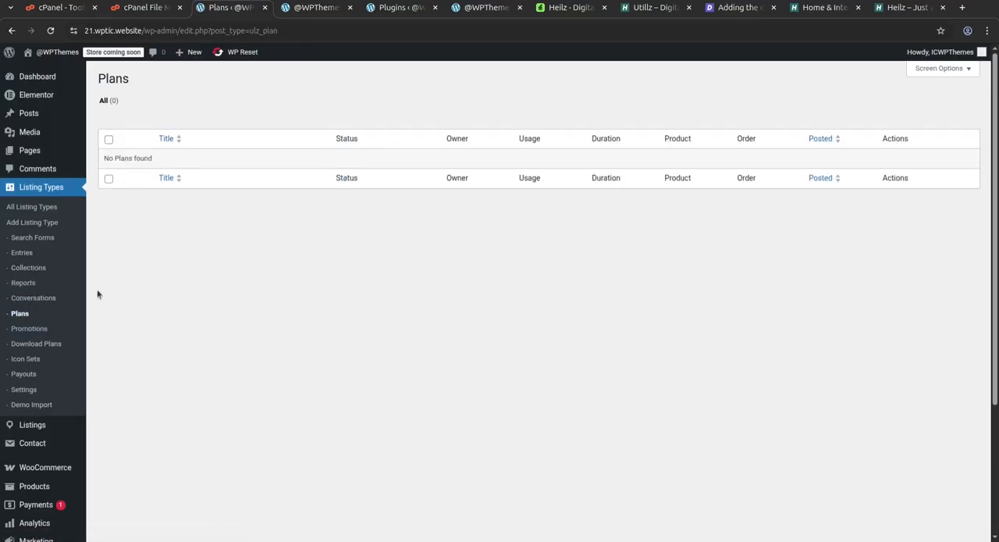
click(40, 329)
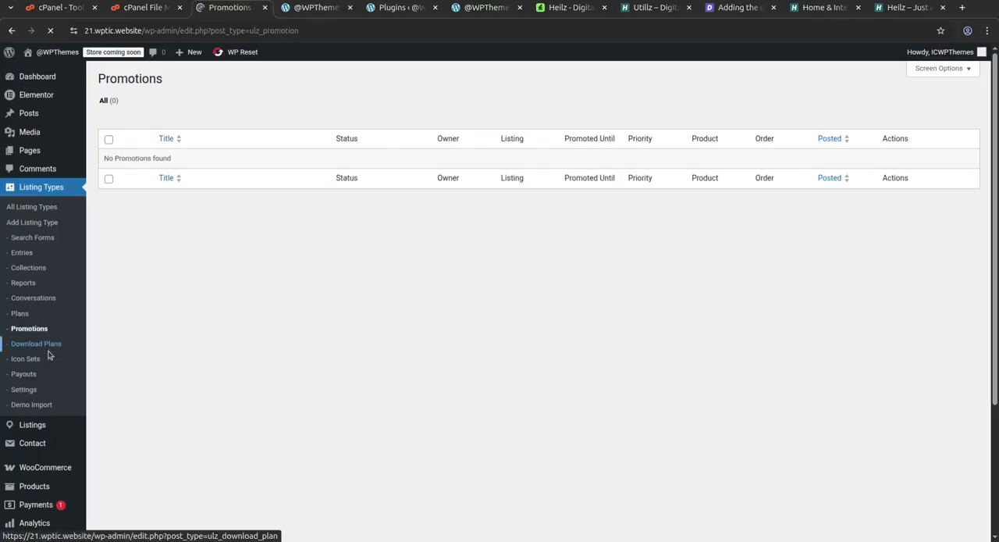
click(49, 349)
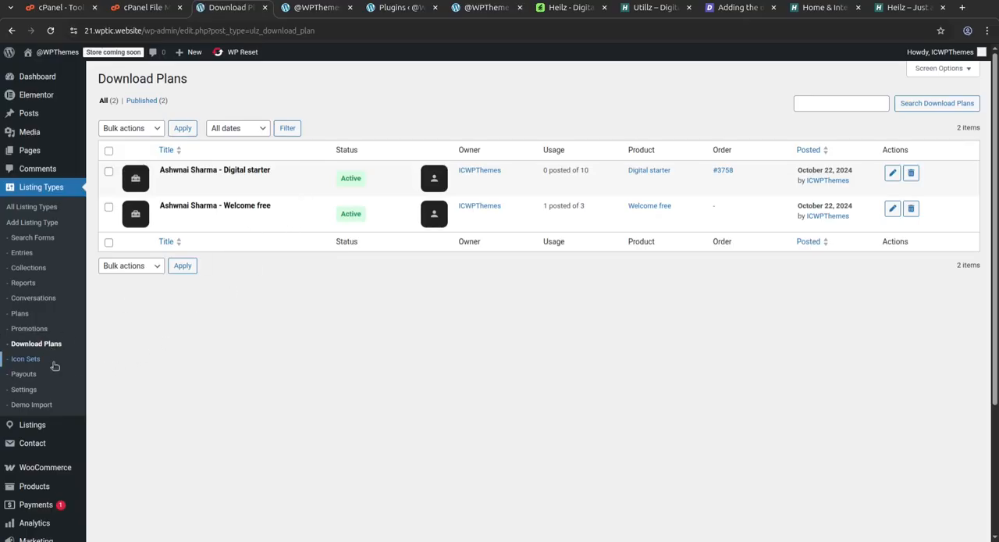
click(31, 359)
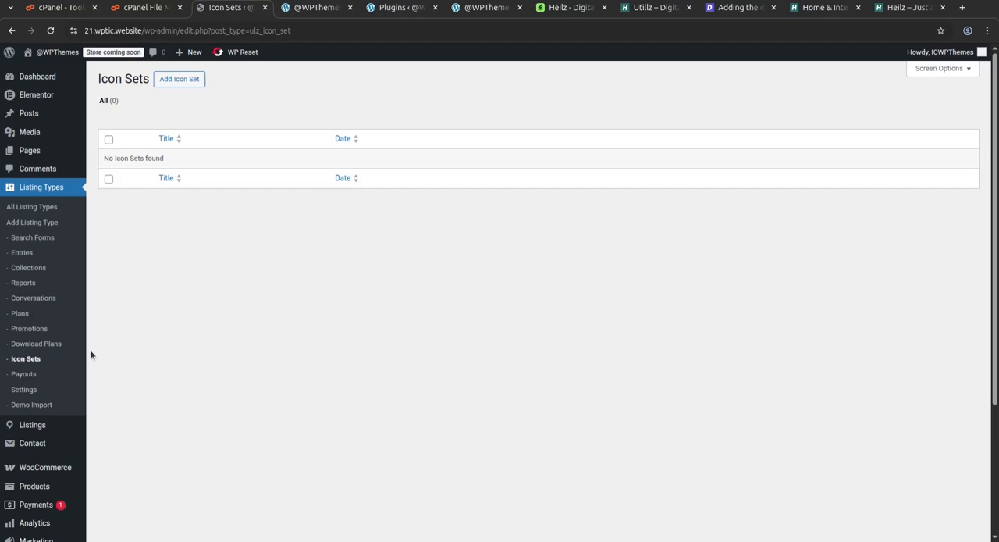
Open the Utillz listing settings and examine the General units, Built-in Taxonomies and Explore options.
click(31, 392)
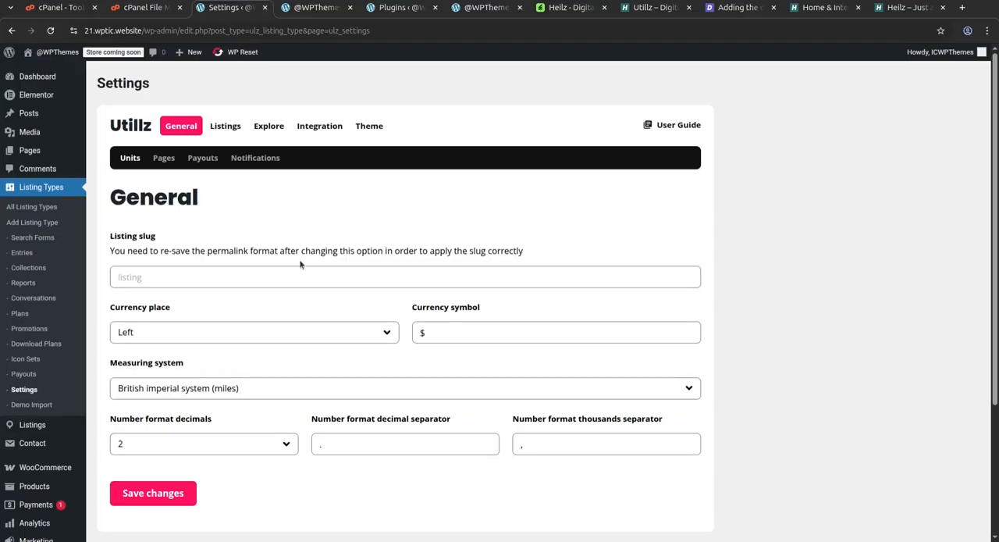
scroll(300, 265, down, 1)
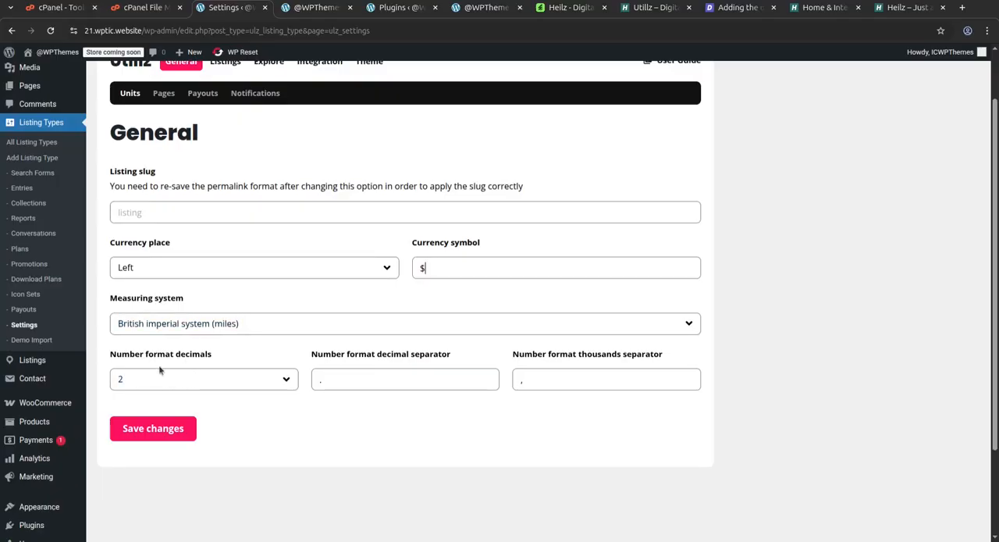
scroll(298, 383, up, 2)
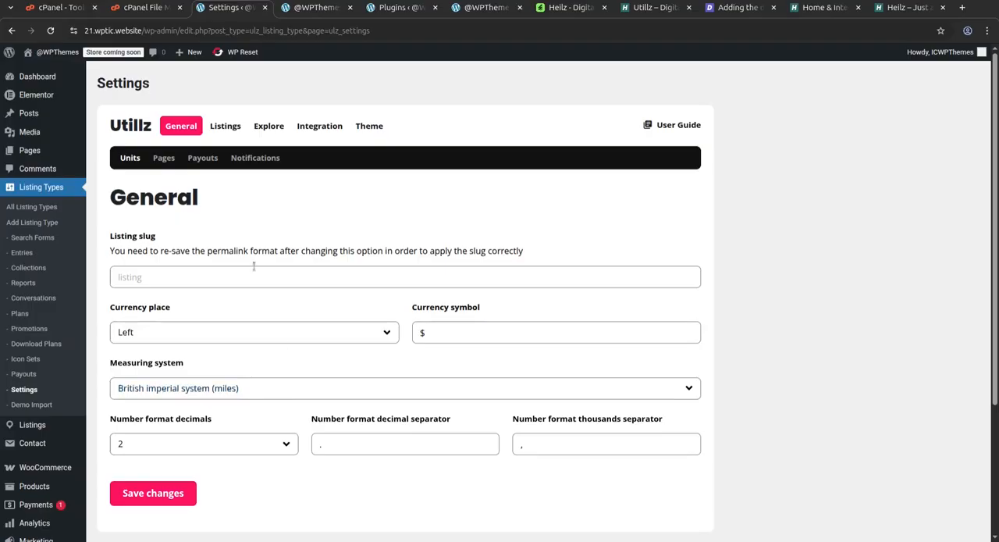
click(226, 127)
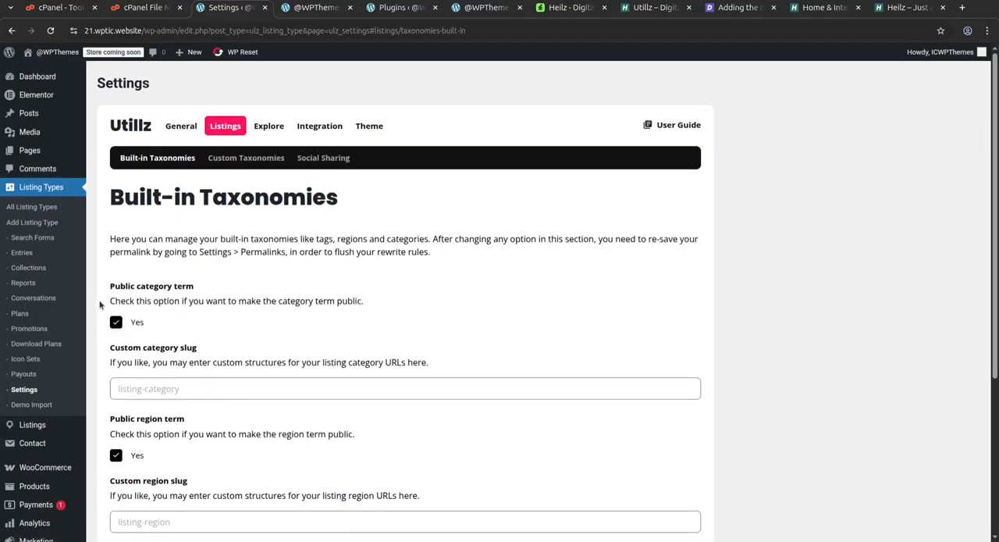
scroll(254, 302, down, 2)
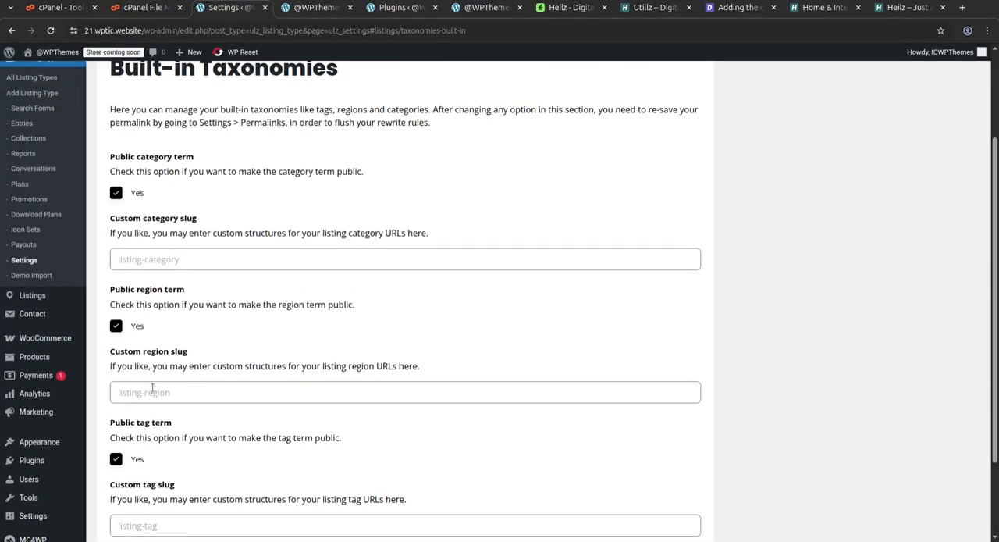
scroll(199, 374, down, 2)
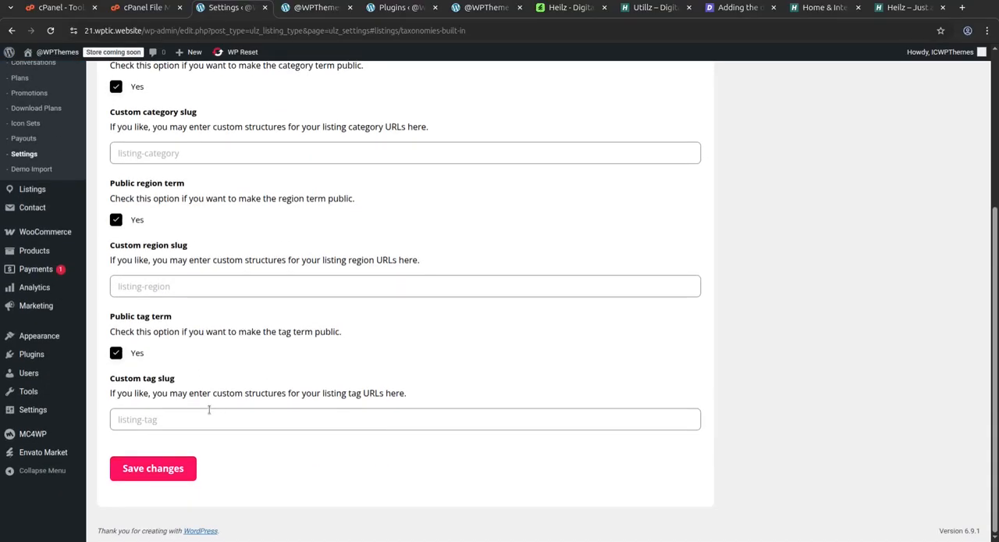
scroll(272, 265, up, 4)
click(269, 134)
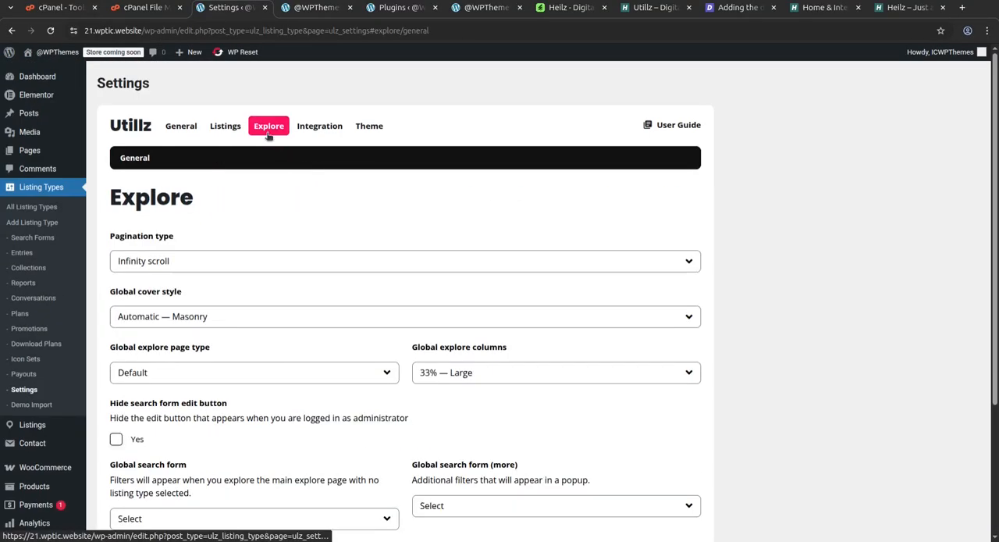
Examine the Pages, Payouts and Notifications sections of the General settings, including the Listing expired notification.
click(225, 128)
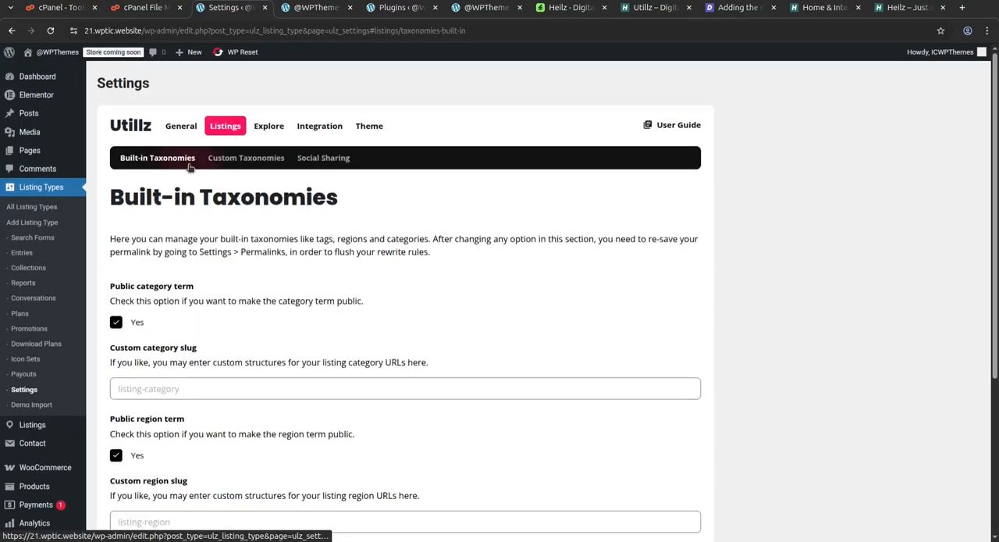
click(186, 129)
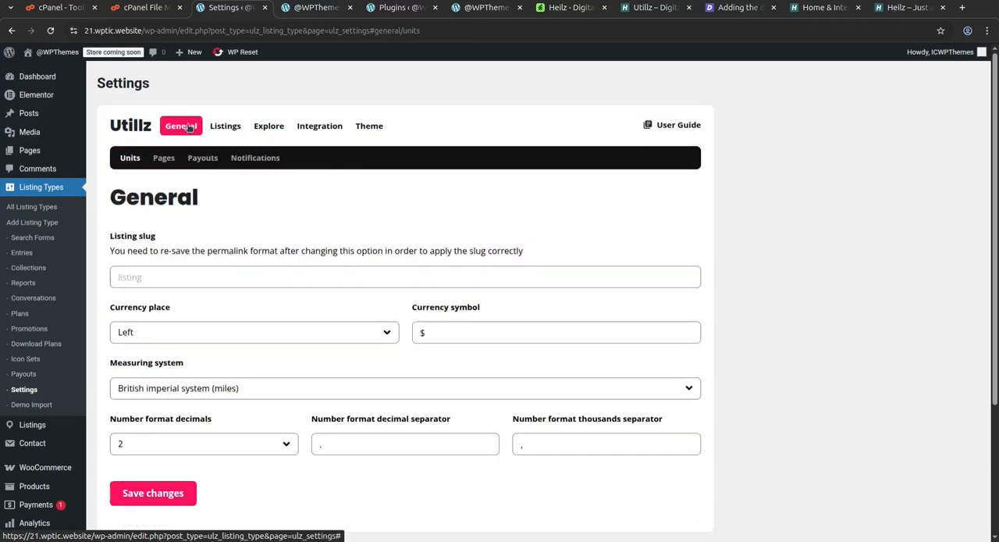
click(164, 159)
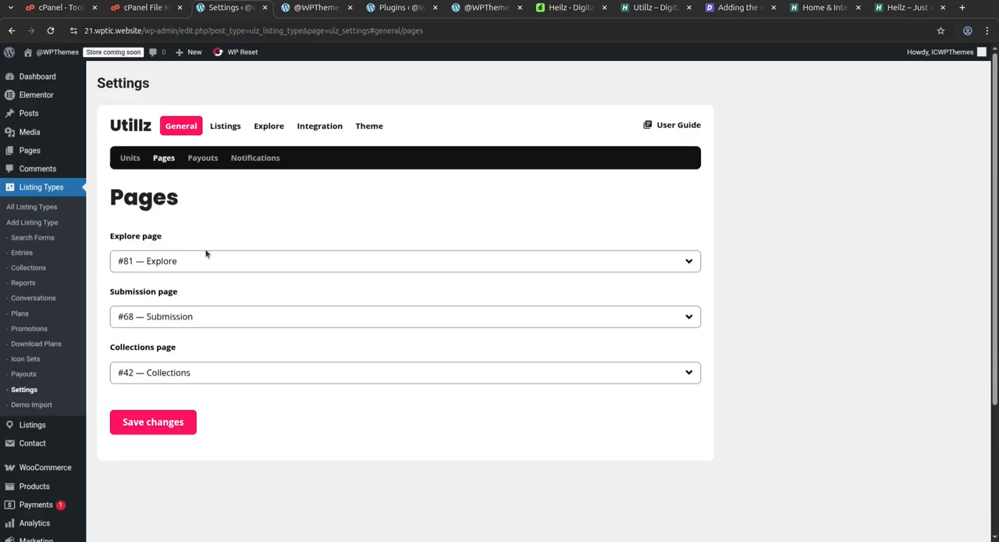
click(200, 163)
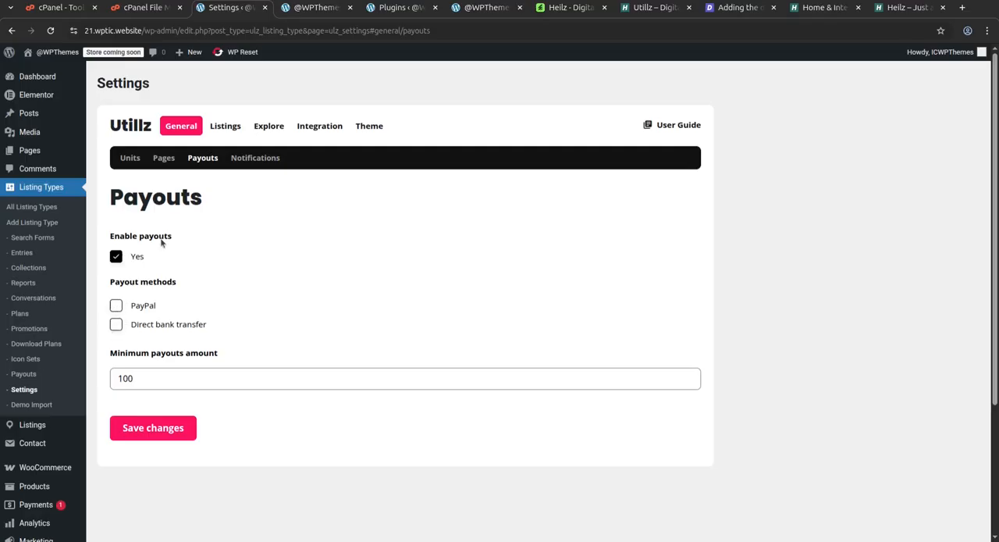
click(253, 160)
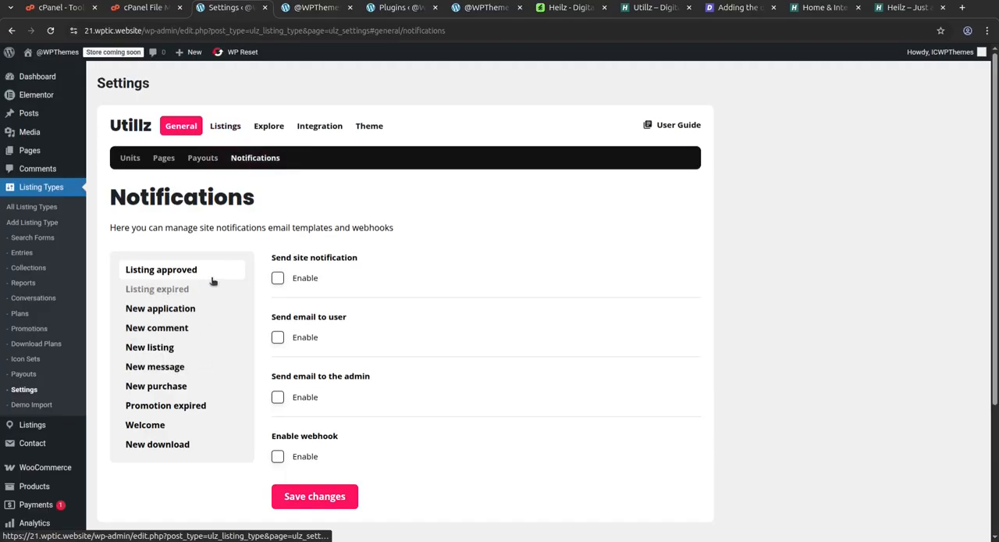
click(153, 291)
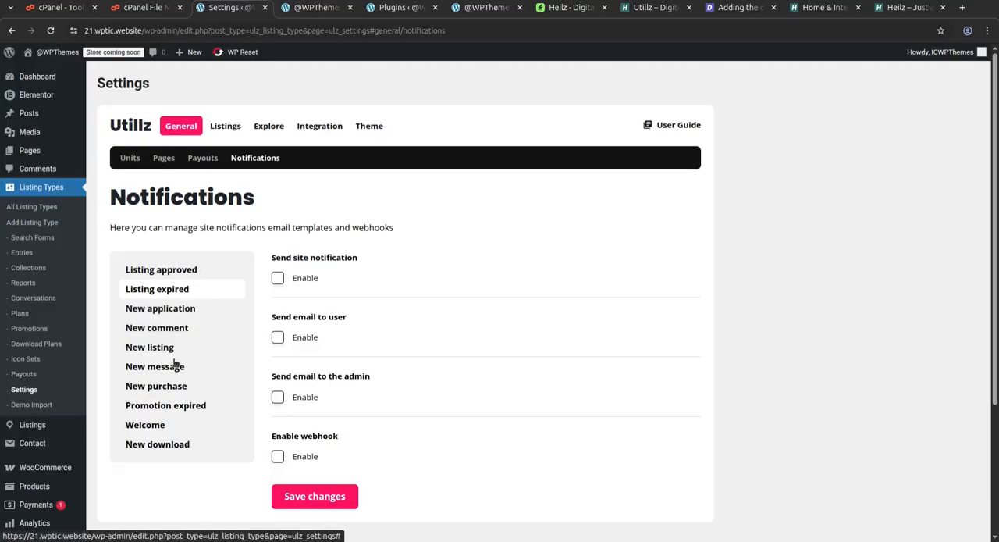
Review the Heilz theme's title and details on its ThemeForest page, and return to the site's front end.
click(564, 10)
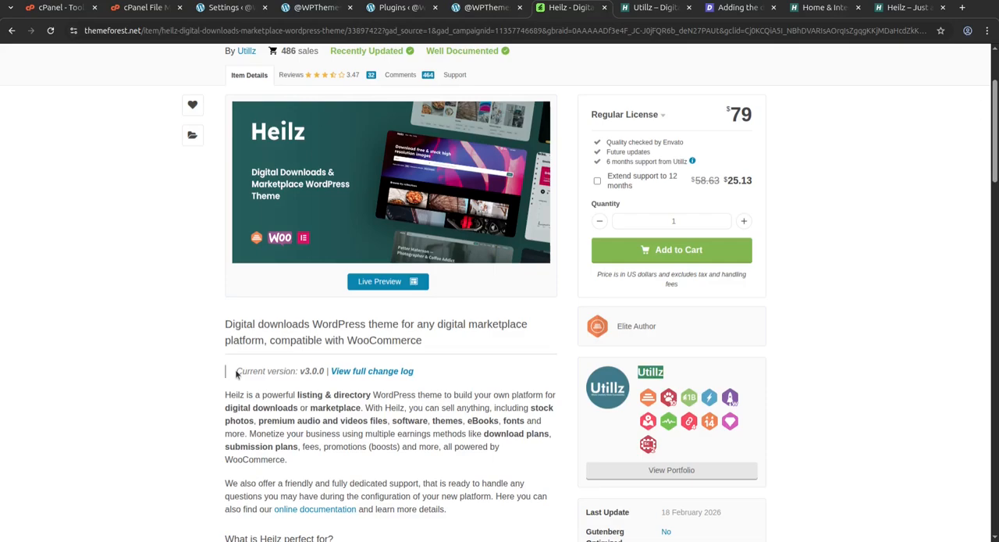
scroll(235, 373, up, 3)
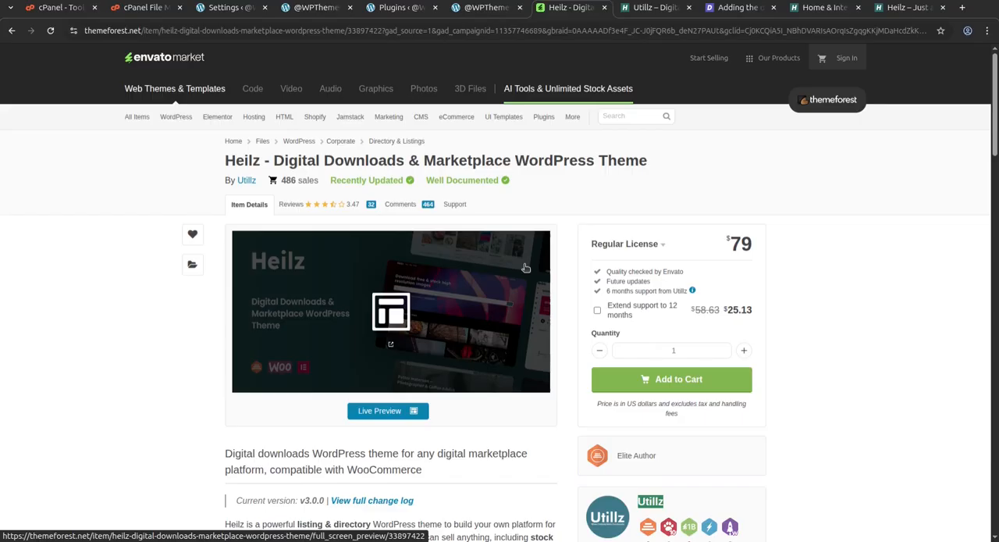
drag(423, 160, 510, 160)
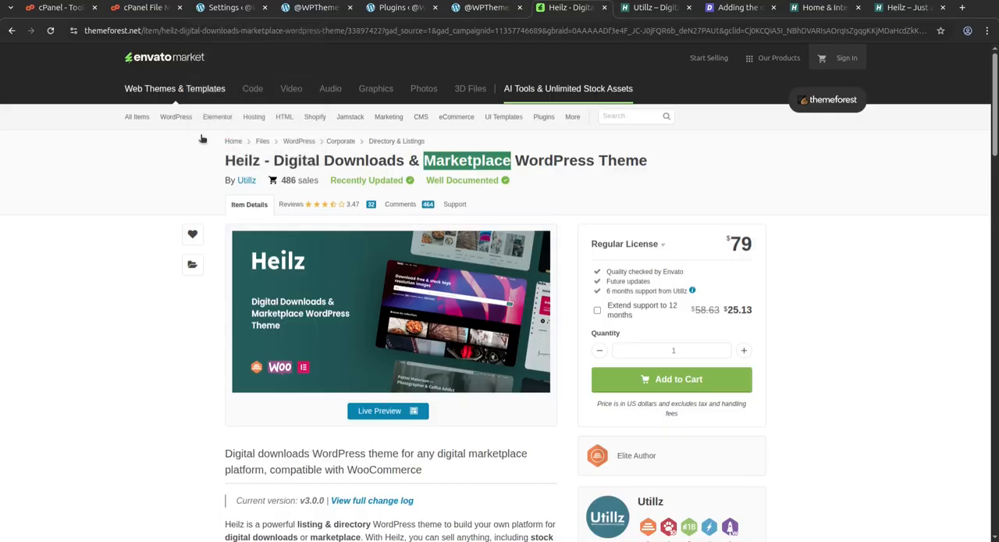
click(310, 10)
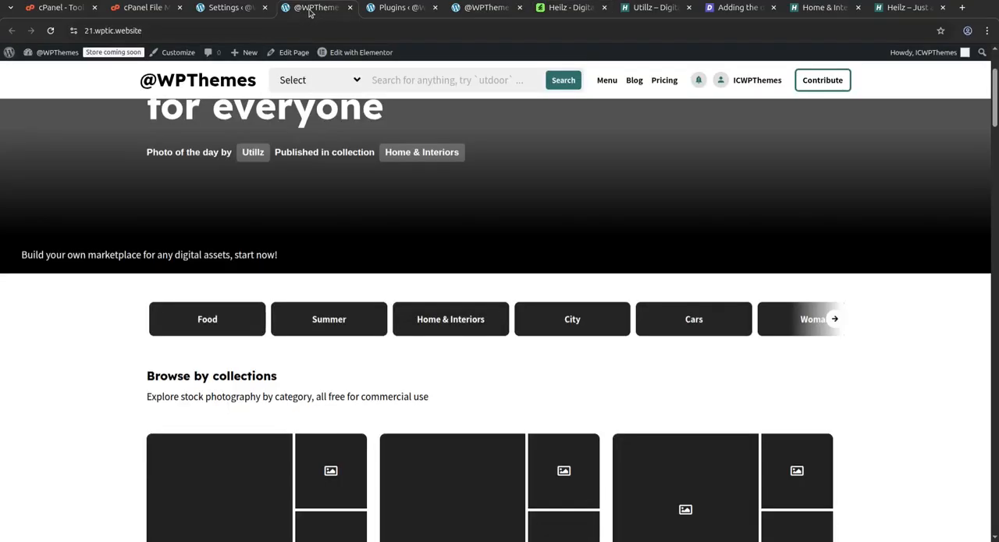
Open the Food collection from the home page, view its second listing, and return to the home page.
scroll(281, 388, up, 2)
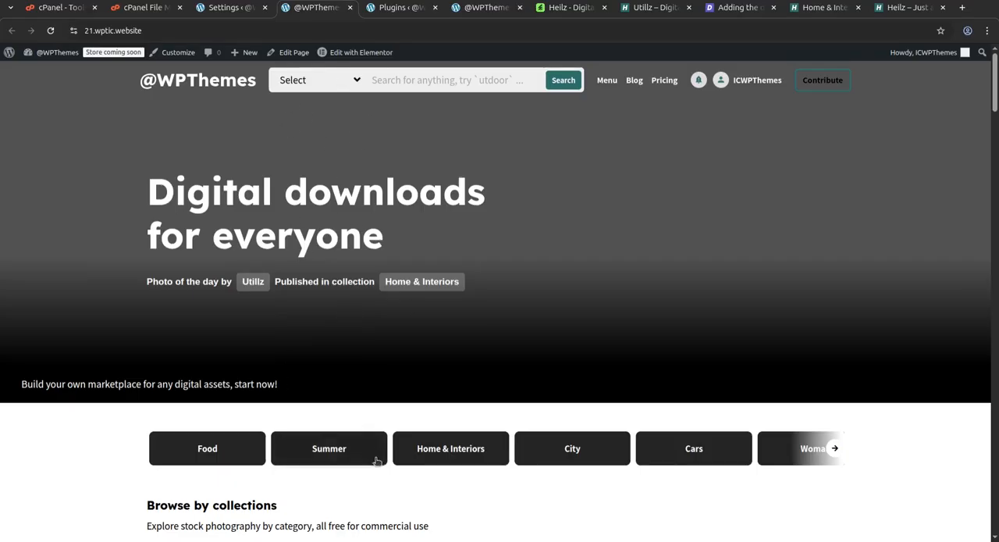
scroll(367, 446, down, 3)
click(347, 419)
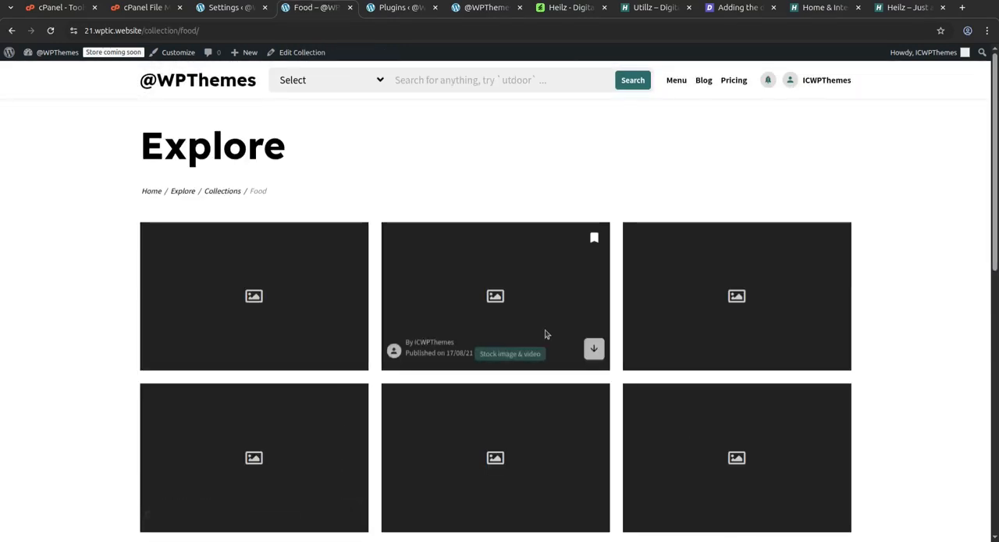
click(494, 303)
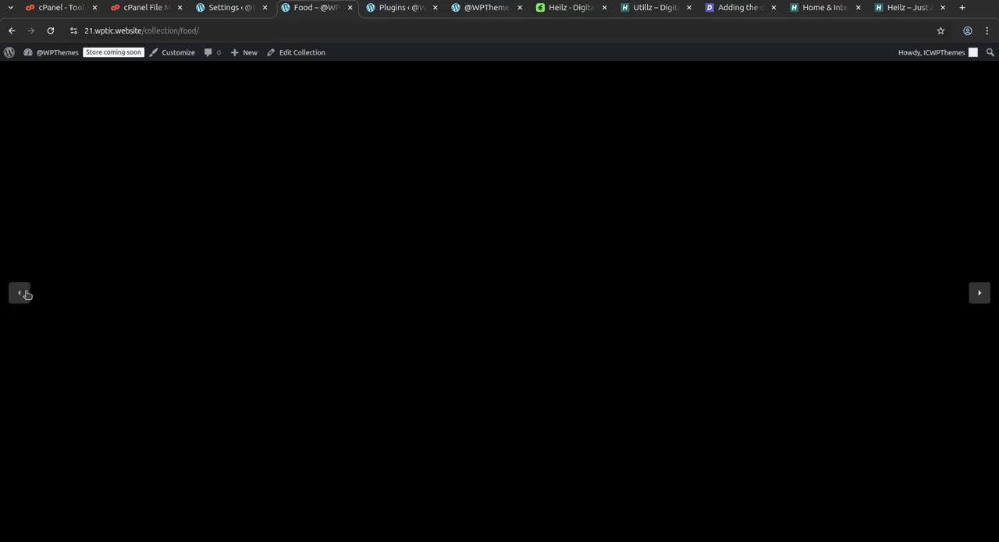
click(247, 8)
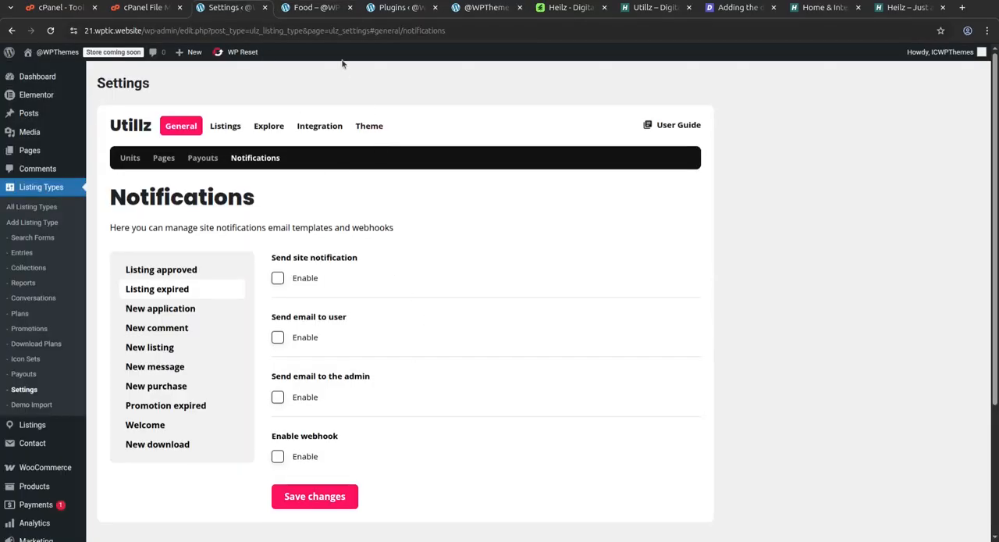
click(310, 8)
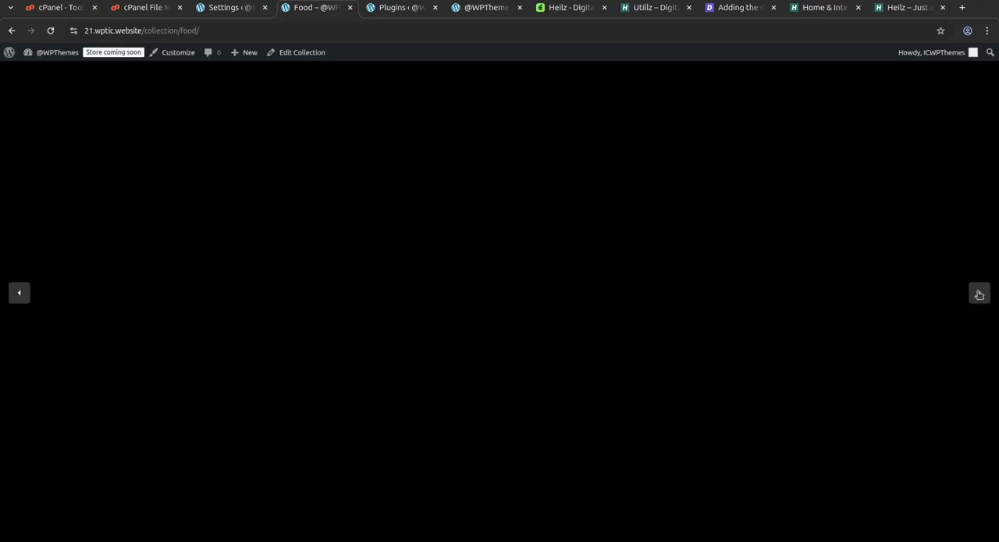
click(10, 32)
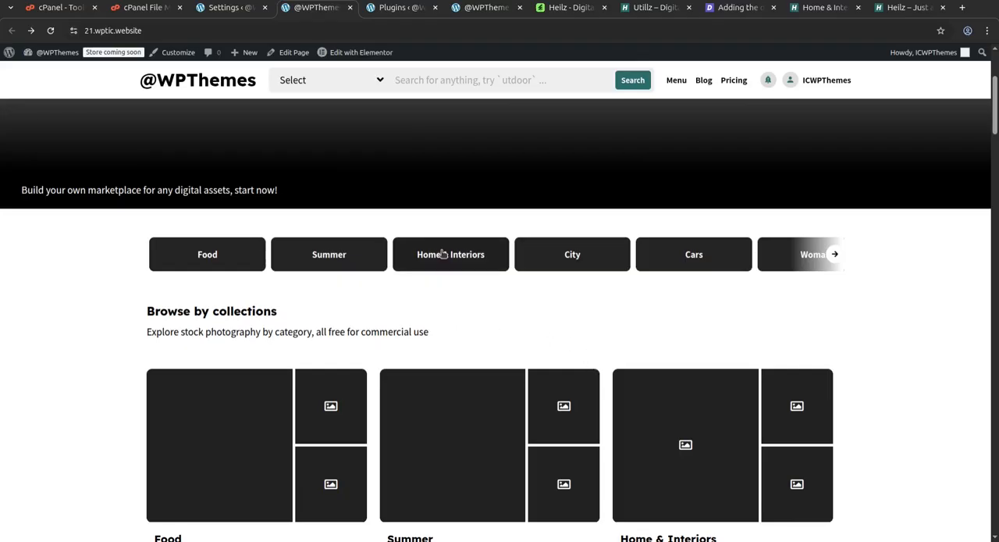
Open the Home & Interiors collection, view its second listing in the first row, and return to the home page.
click(457, 264)
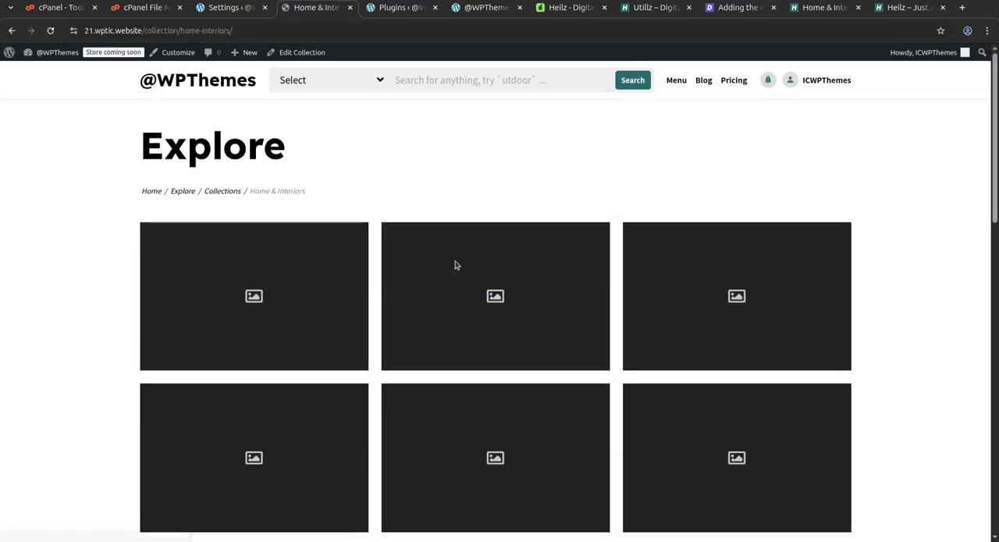
mouse_move(504, 305)
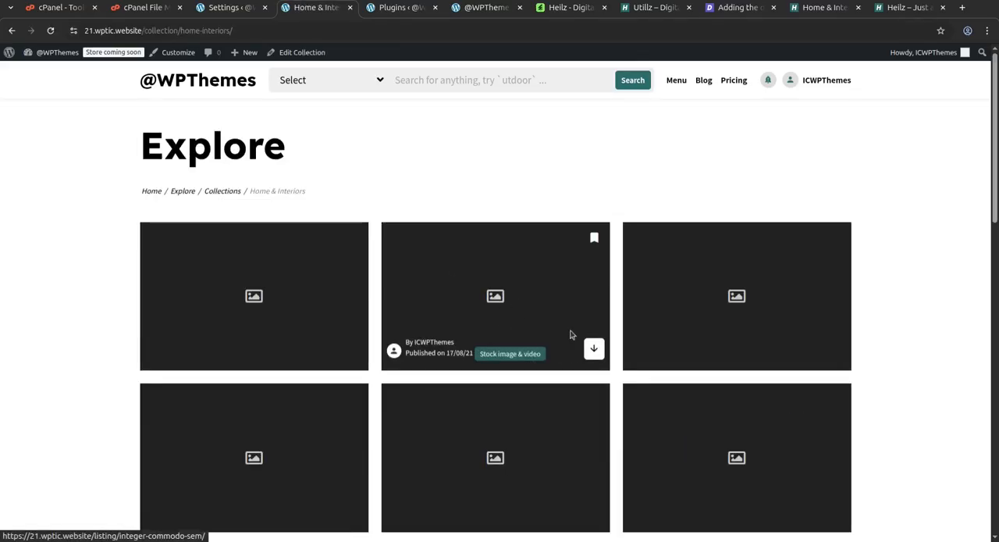
click(594, 347)
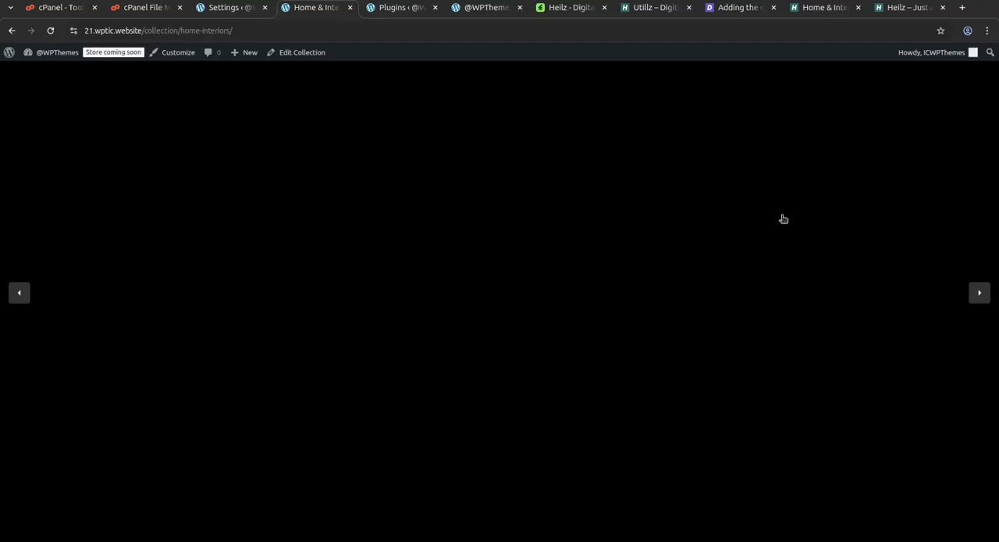
click(10, 31)
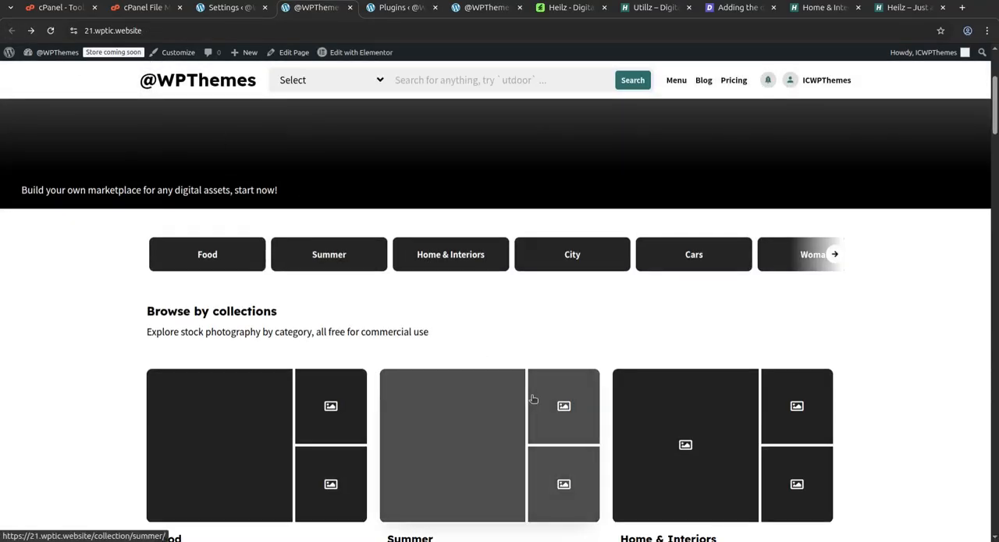
Look through the Latest uploads listings on the home page.
scroll(532, 400, down, 10)
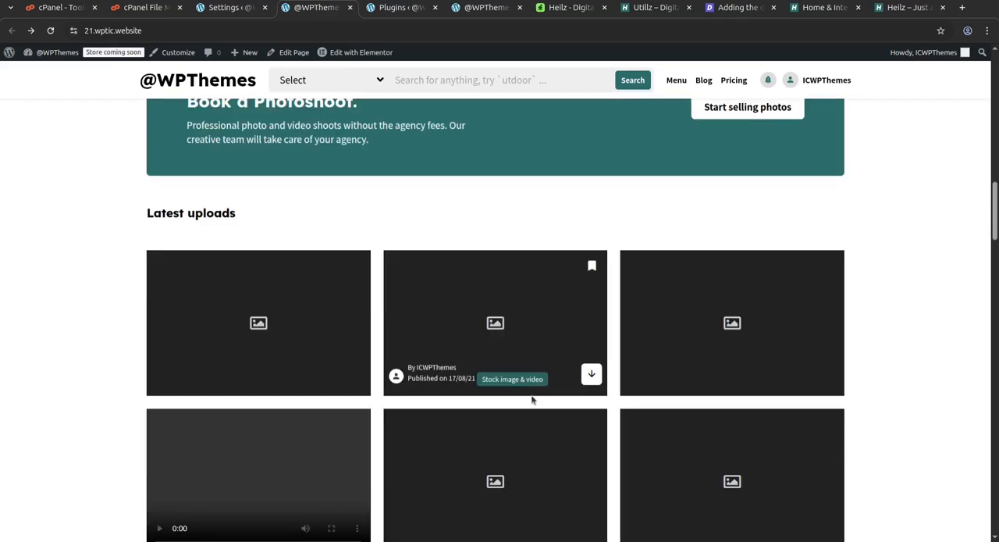
scroll(468, 390, down, 3)
scroll(422, 386, down, 2)
scroll(418, 389, down, 5)
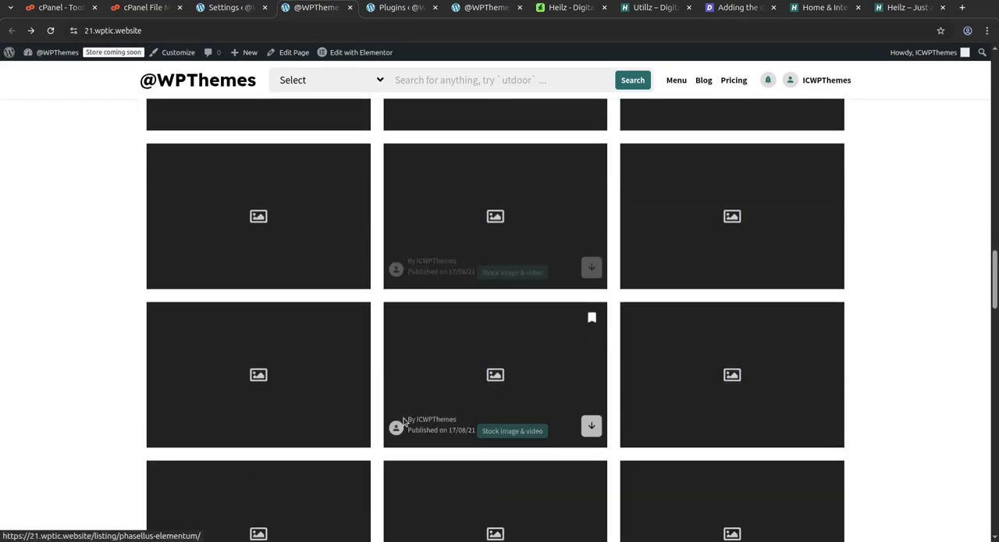
click(479, 493)
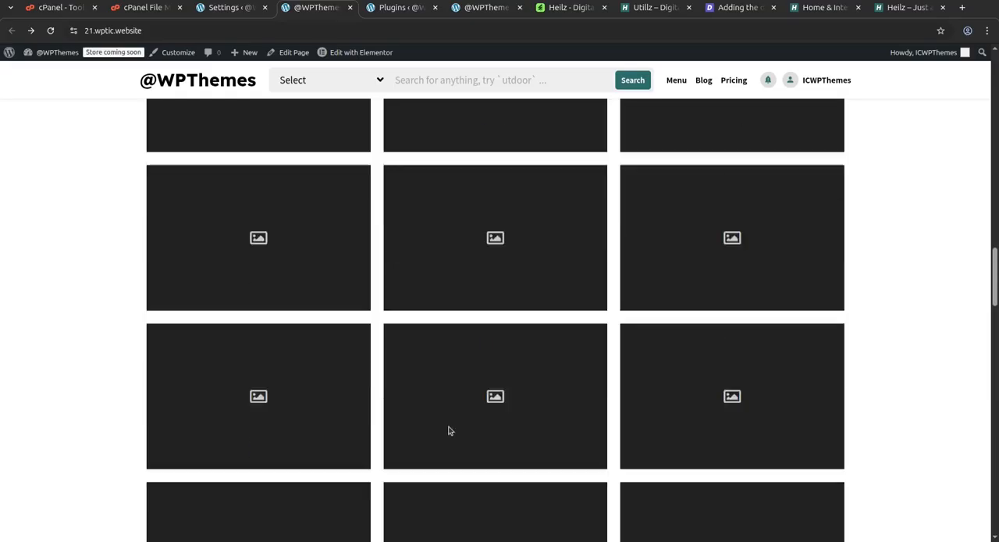
Search the marketplace for listings in the 3D asset category and go back from the results.
click(315, 76)
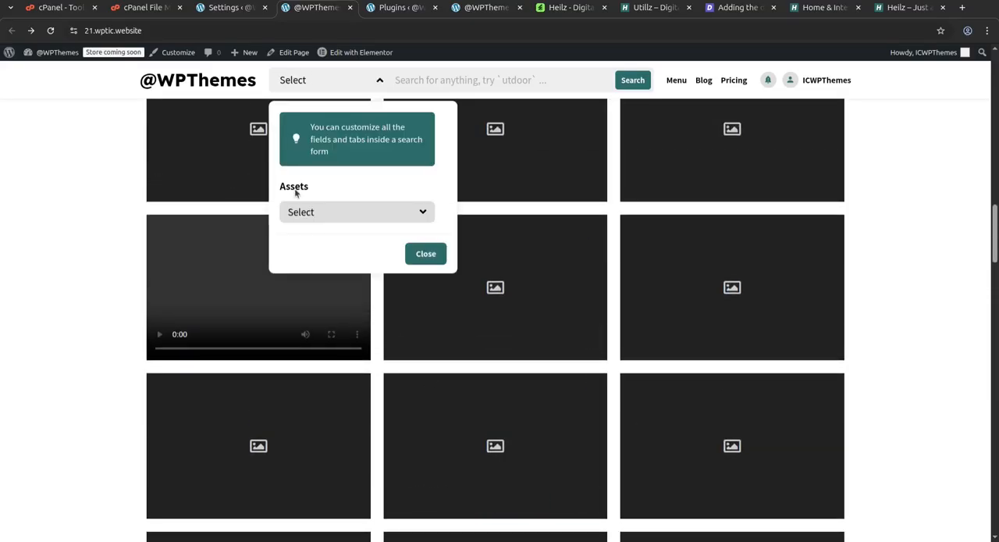
click(330, 213)
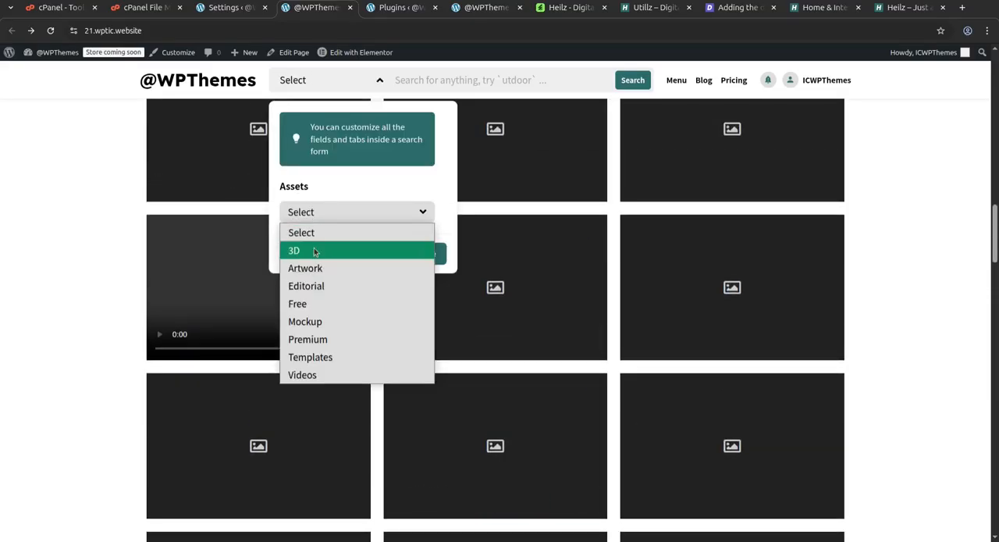
click(316, 250)
click(633, 80)
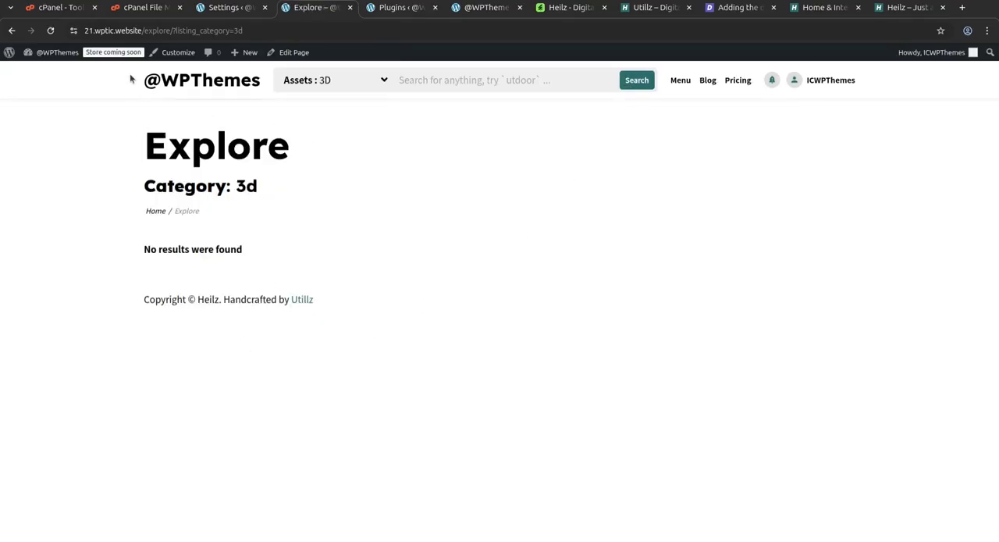
click(12, 31)
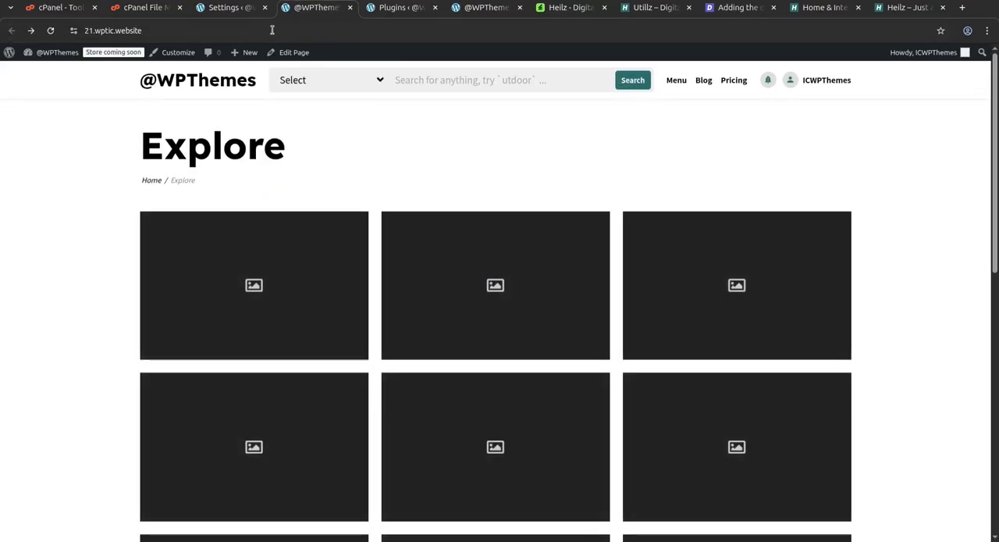
Return to the Utillz settings and examine the New application, New comment and New listing notifications.
click(224, 8)
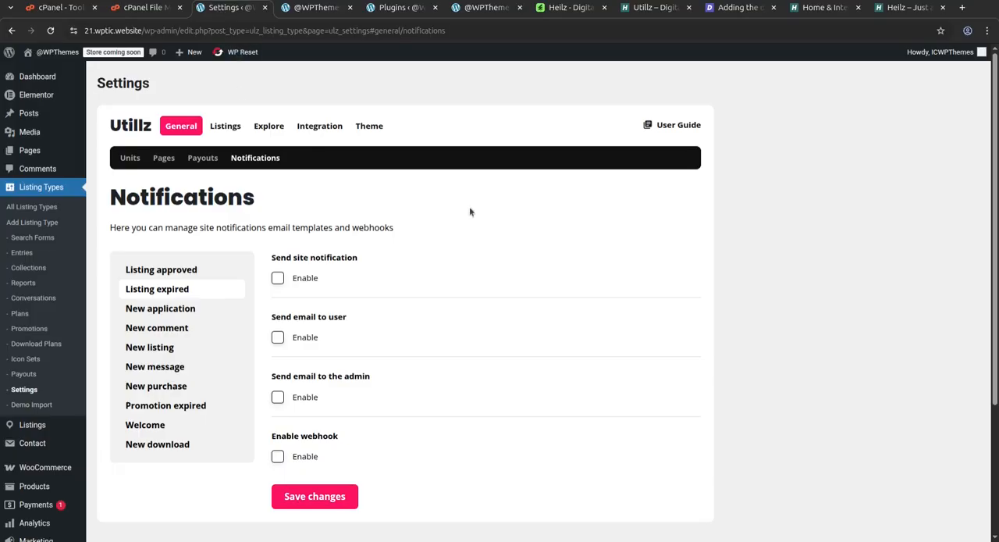
click(185, 309)
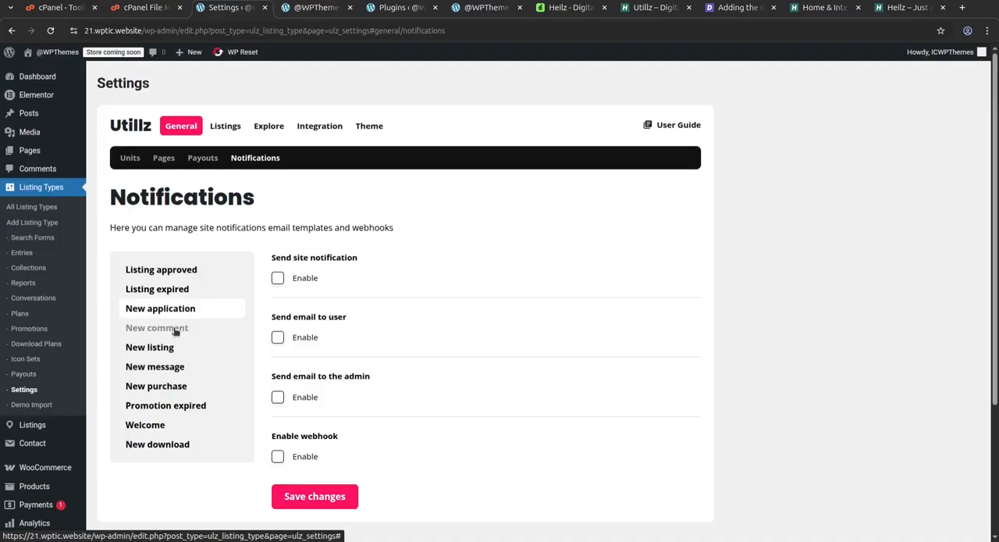
click(176, 332)
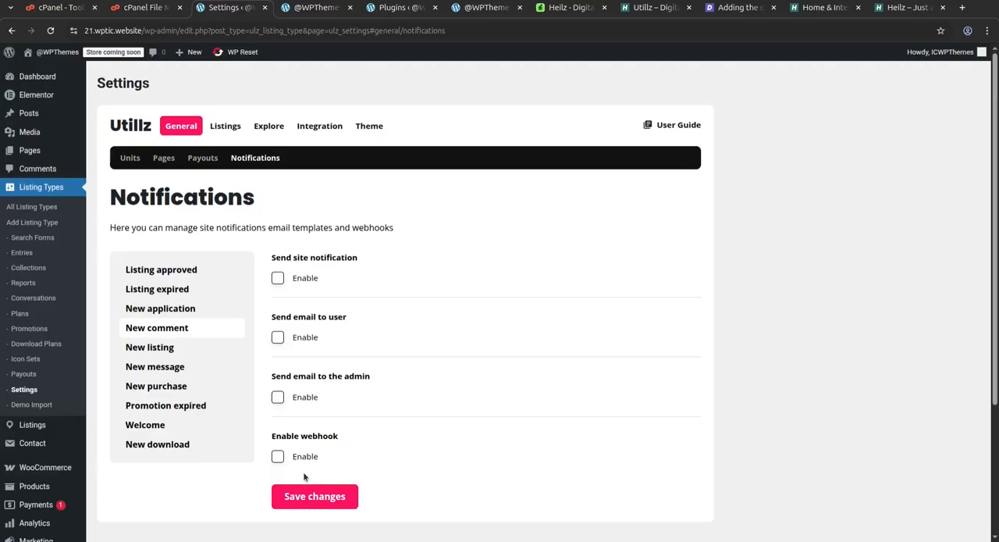
click(158, 350)
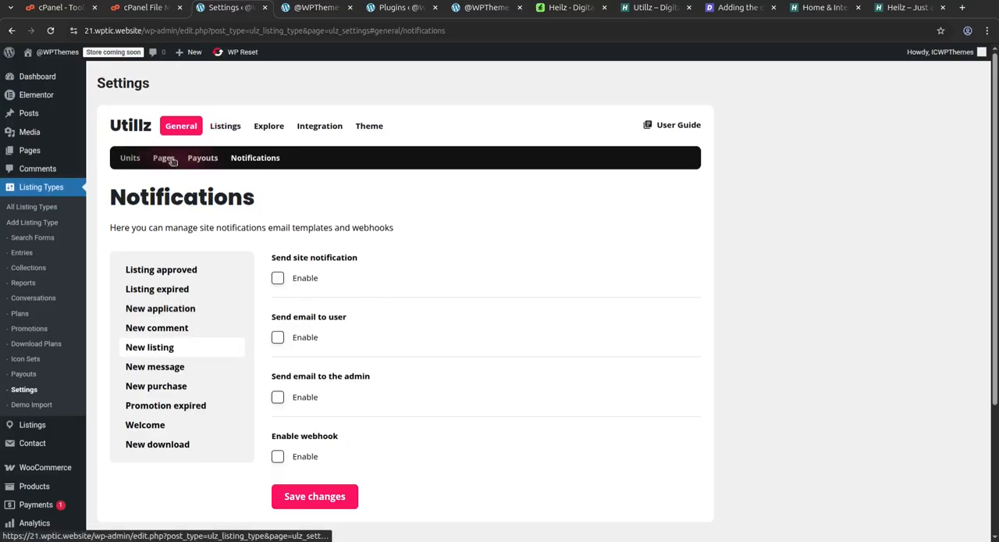
Examine the Built-in Taxonomies, Custom Taxonomies and Social Sharing sections of the Listings settings.
click(222, 129)
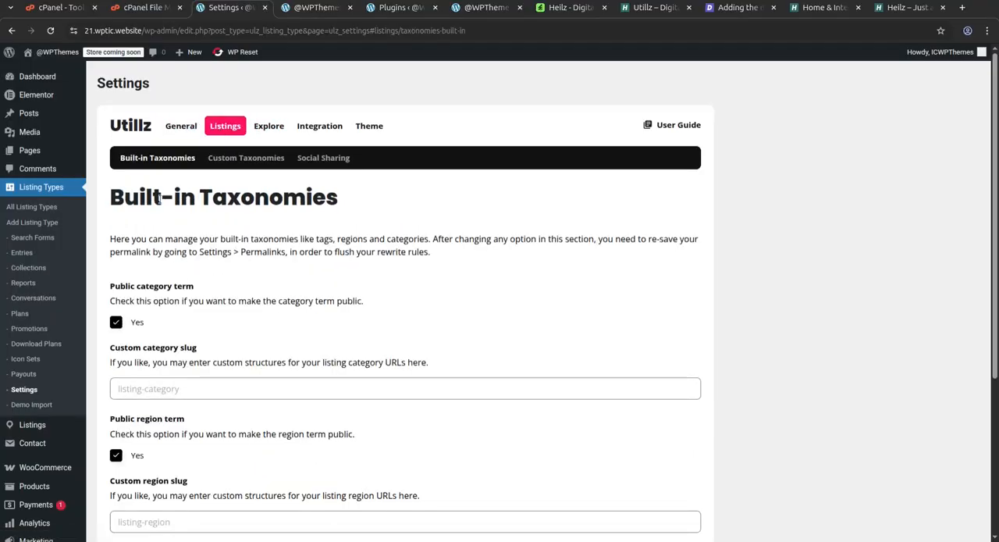
scroll(205, 349, down, 2)
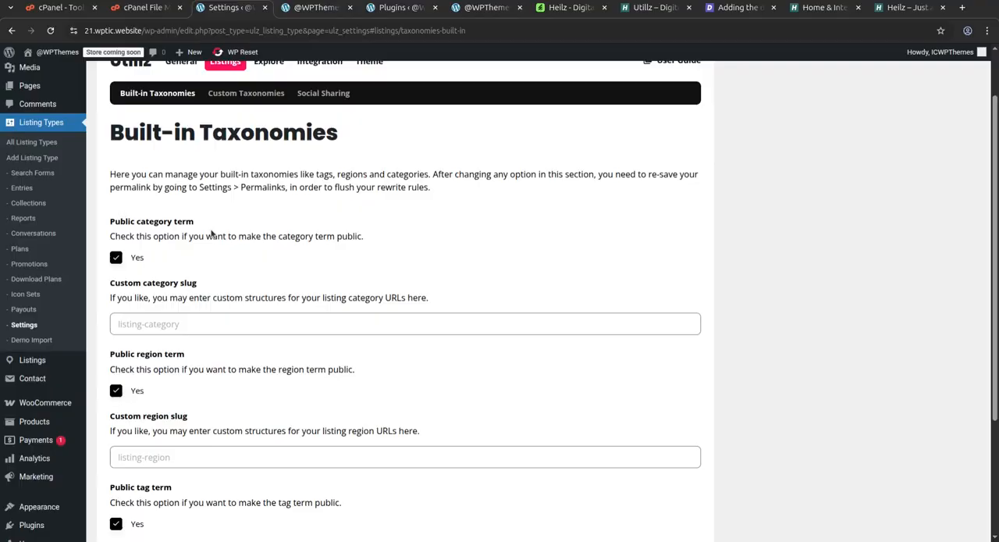
click(246, 93)
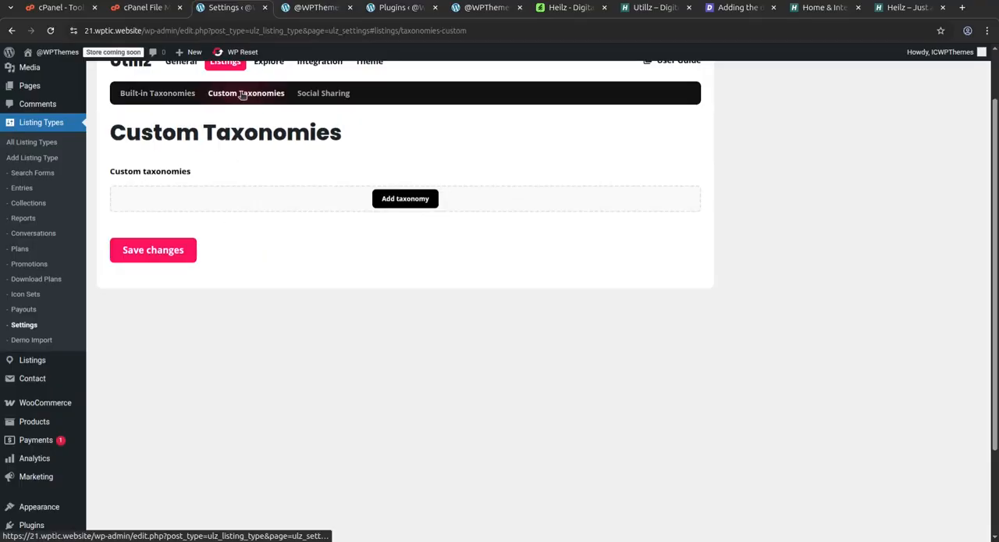
click(323, 92)
Examine the Explore settings, from the pagination type down to the global listings per page.
scroll(316, 191, up, 2)
click(268, 126)
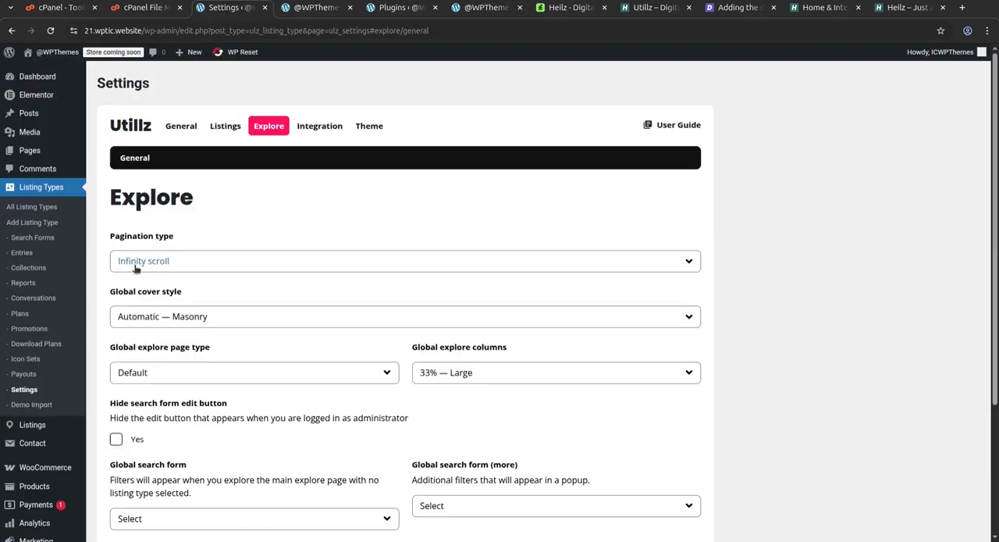
scroll(342, 270, down, 4)
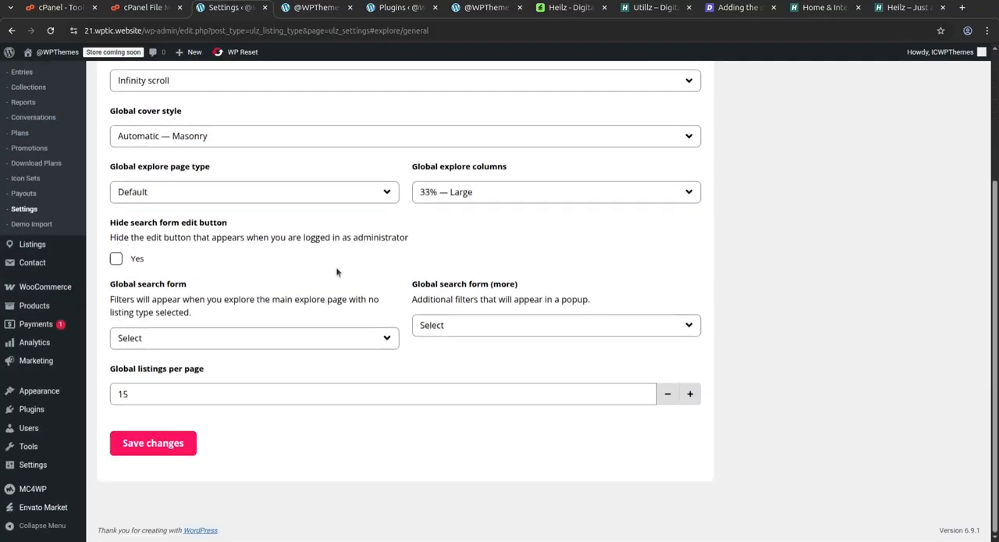
scroll(292, 380, up, 4)
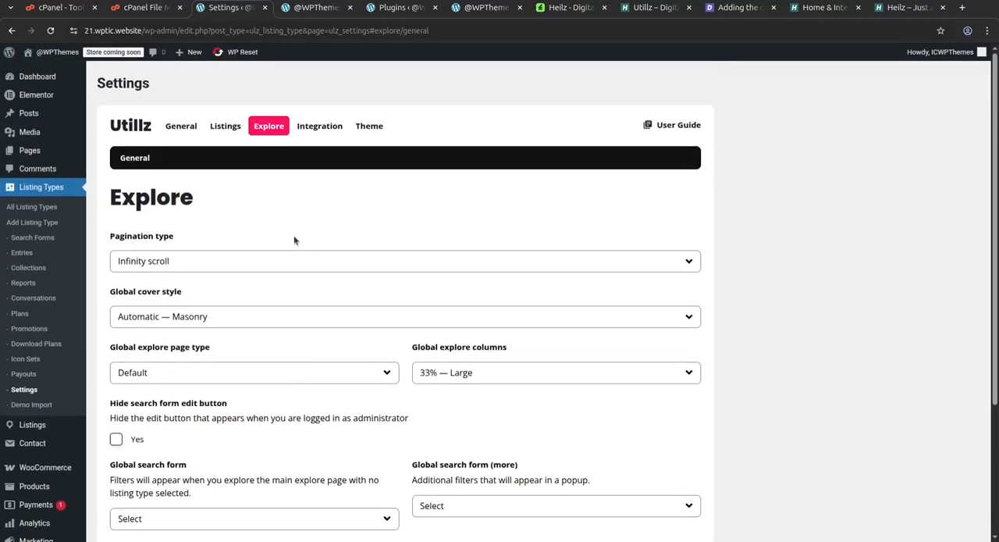
Examine the Maps and Account sections of the Integration settings, including the sign-up and social sign-in options.
click(316, 127)
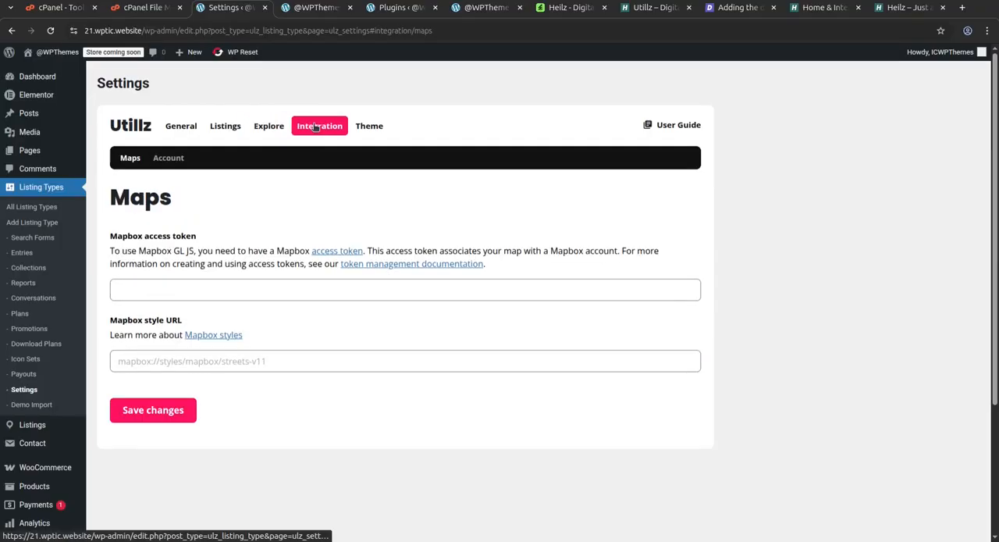
click(168, 158)
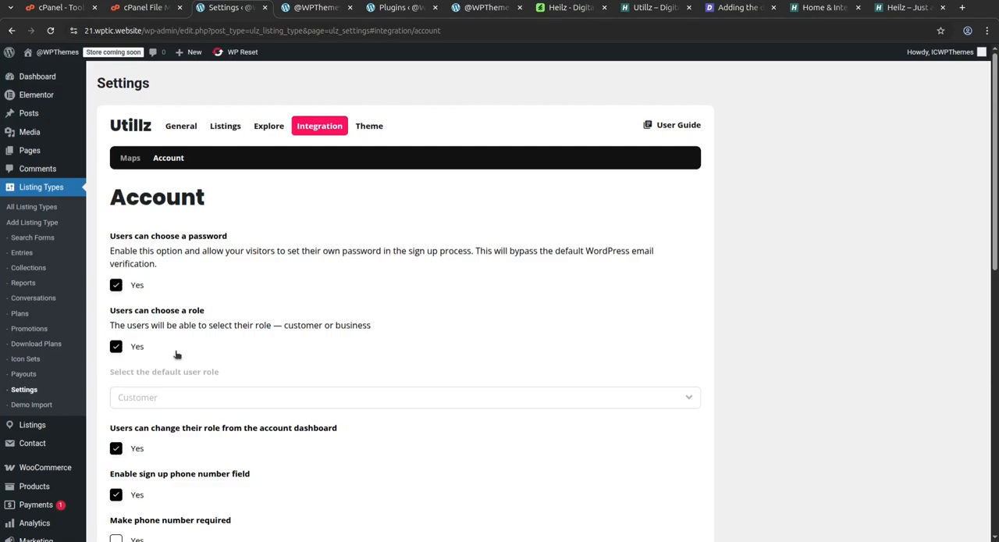
scroll(244, 342, down, 3)
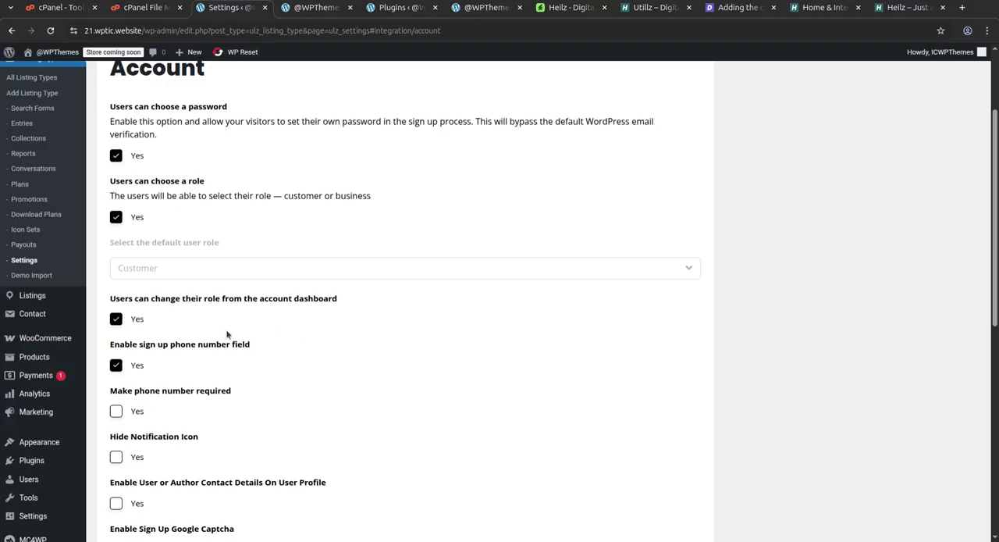
scroll(304, 365, down, 7)
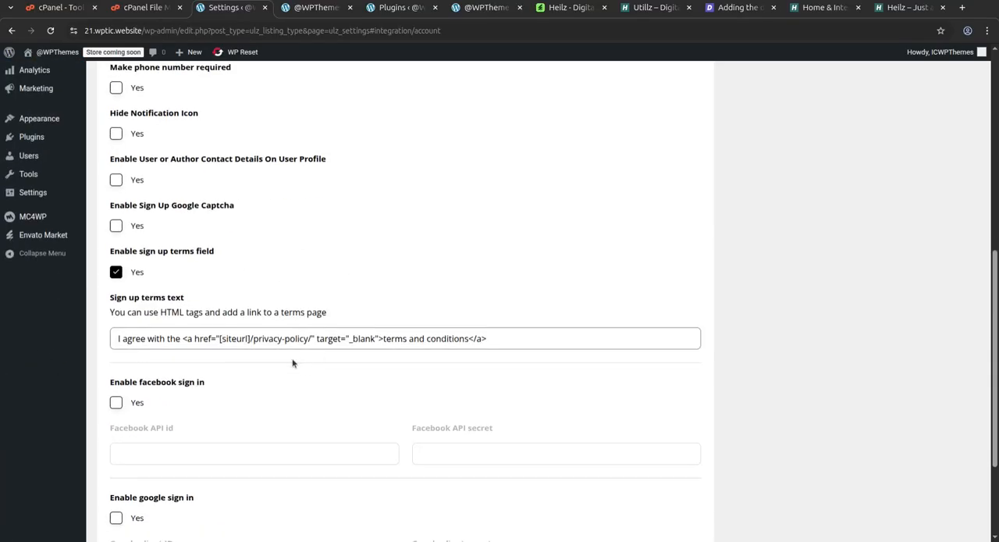
scroll(539, 370, up, 10)
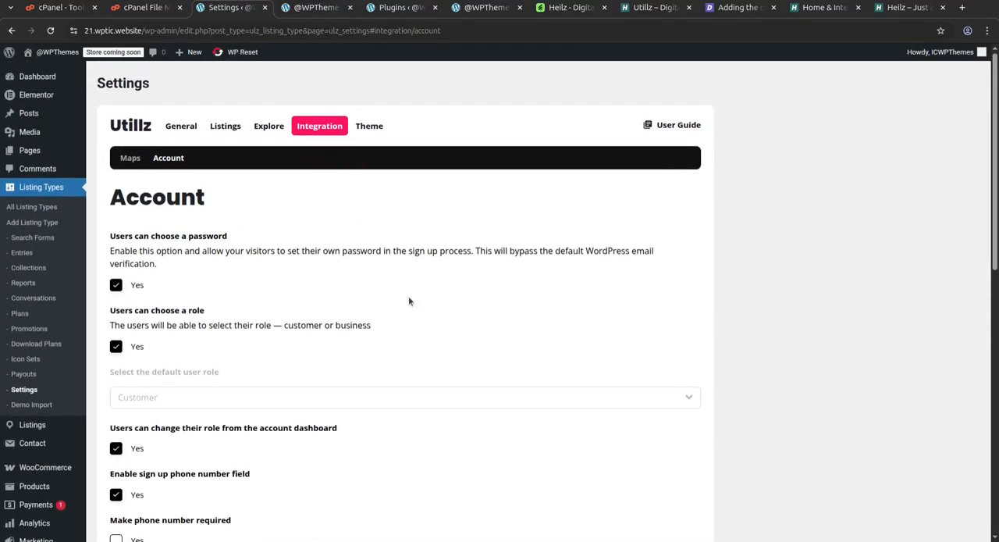
Examine the Theme settings' Styles section, covering the theme colors, dark modes and sign-in background image.
click(369, 126)
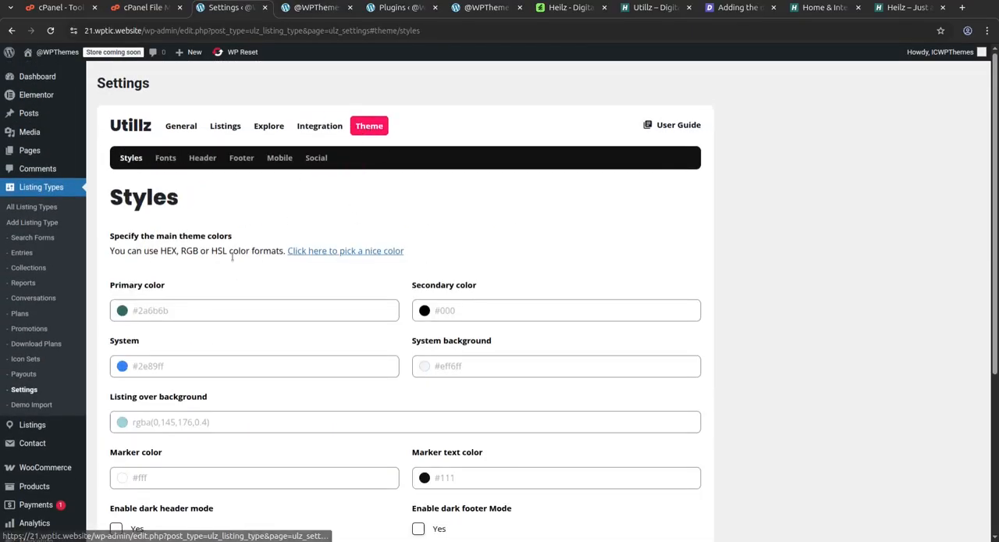
scroll(533, 334, down, 4)
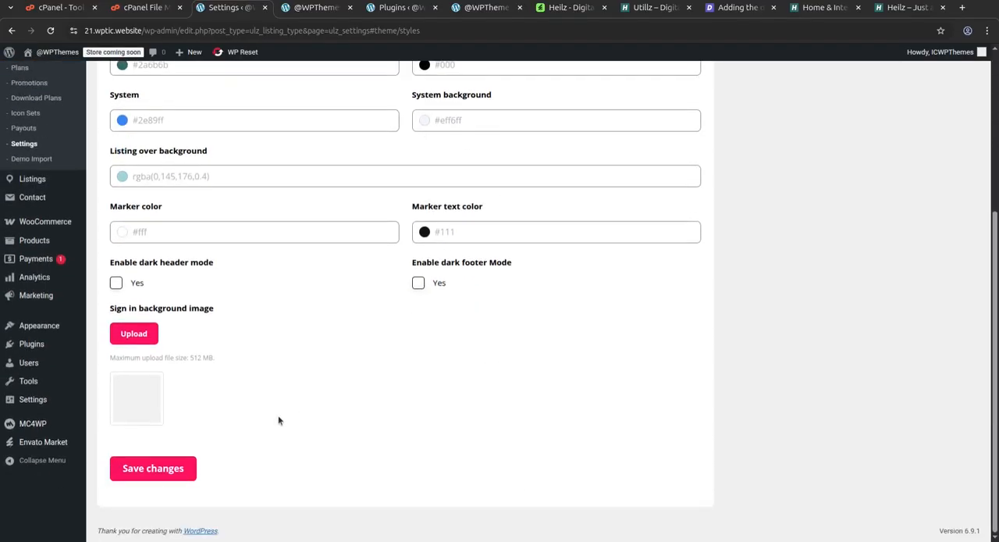
scroll(279, 420, up, 2)
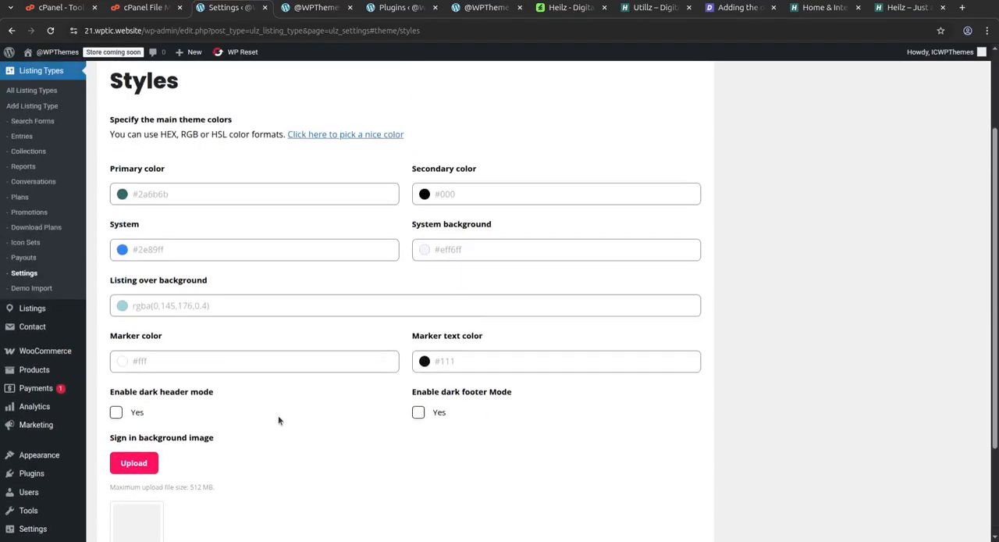
Check the Payouts page and open the "Action type — application form" listing from the list of all listings.
click(22, 260)
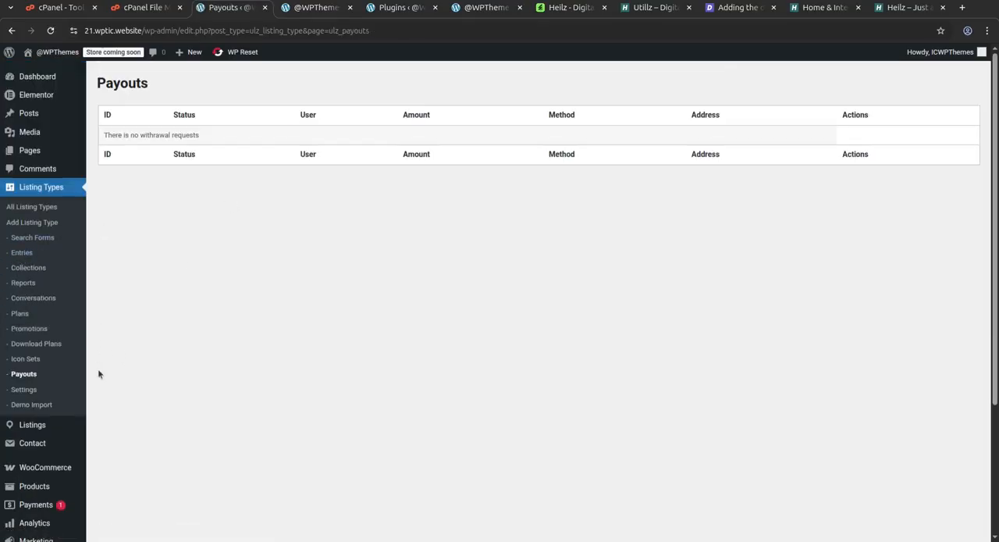
scroll(109, 387, down, 2)
mouse_move(31, 303)
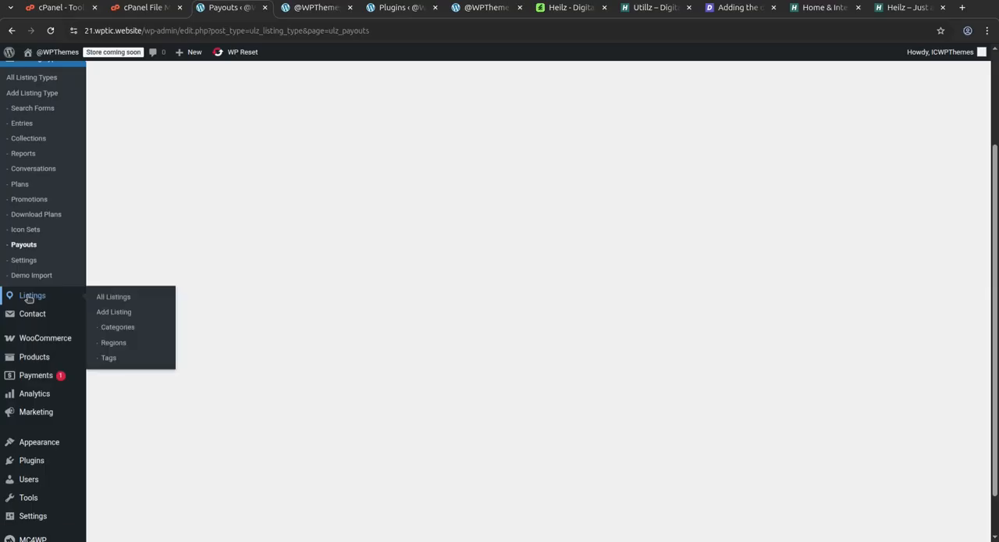
click(127, 304)
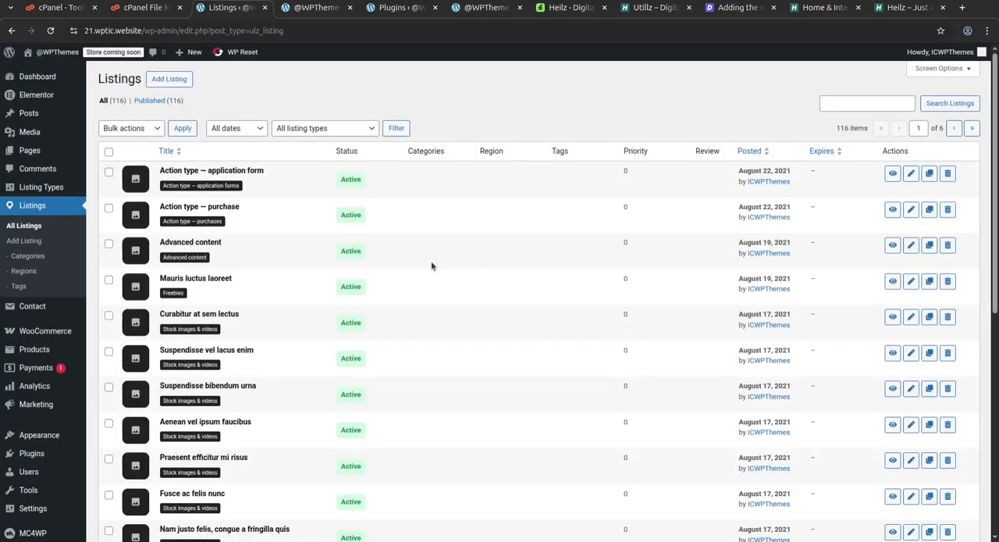
click(200, 170)
mouse_move(239, 300)
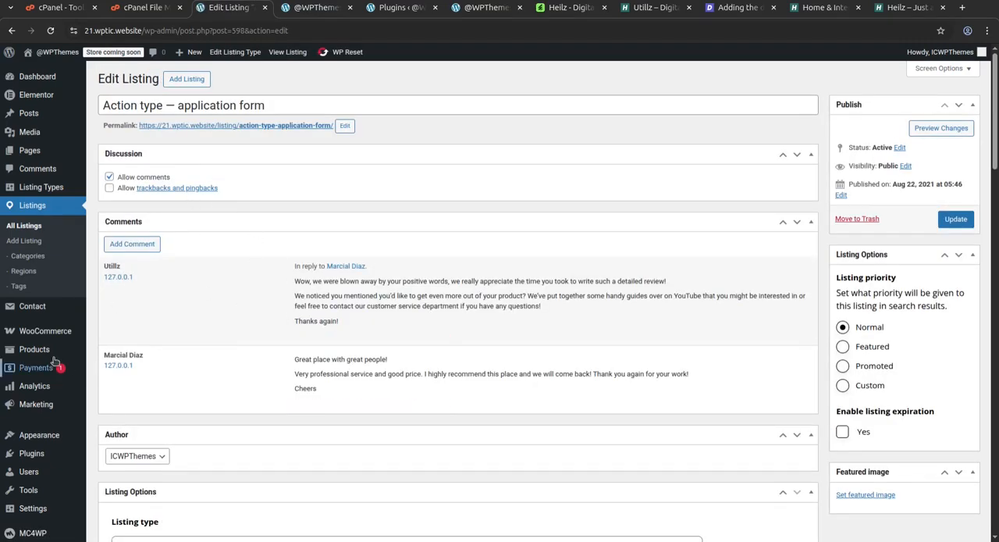
Start a new listing and set its listing type to "Stock images & videos".
click(24, 241)
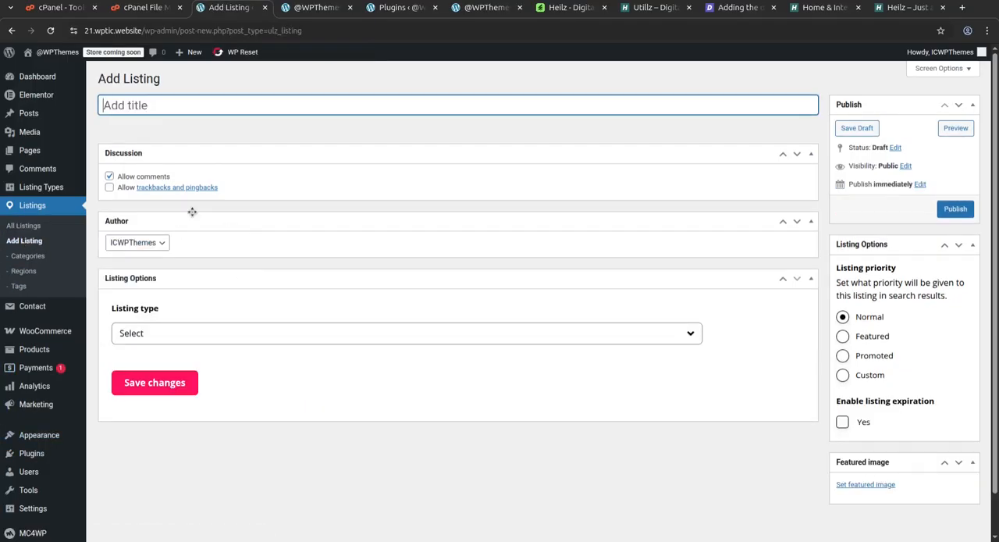
click(187, 331)
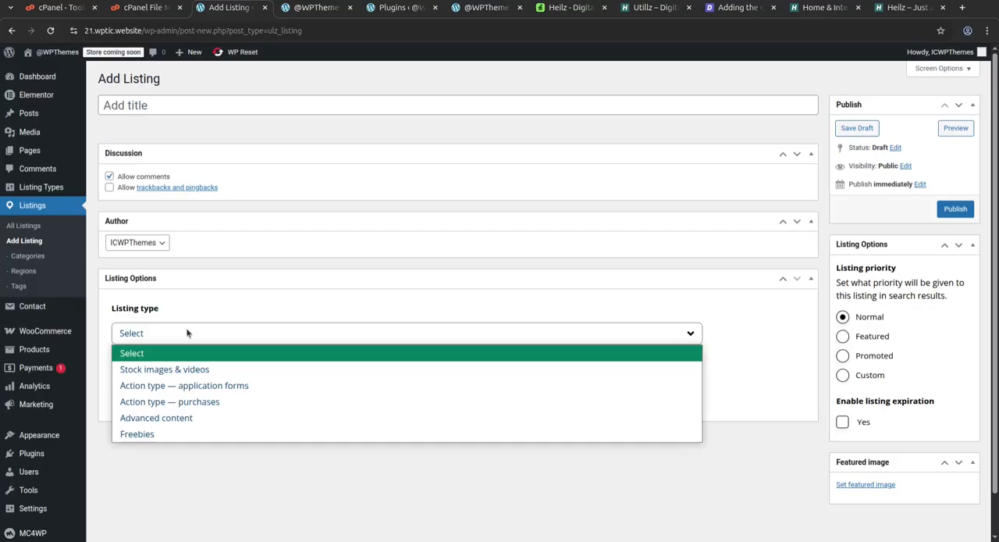
click(184, 373)
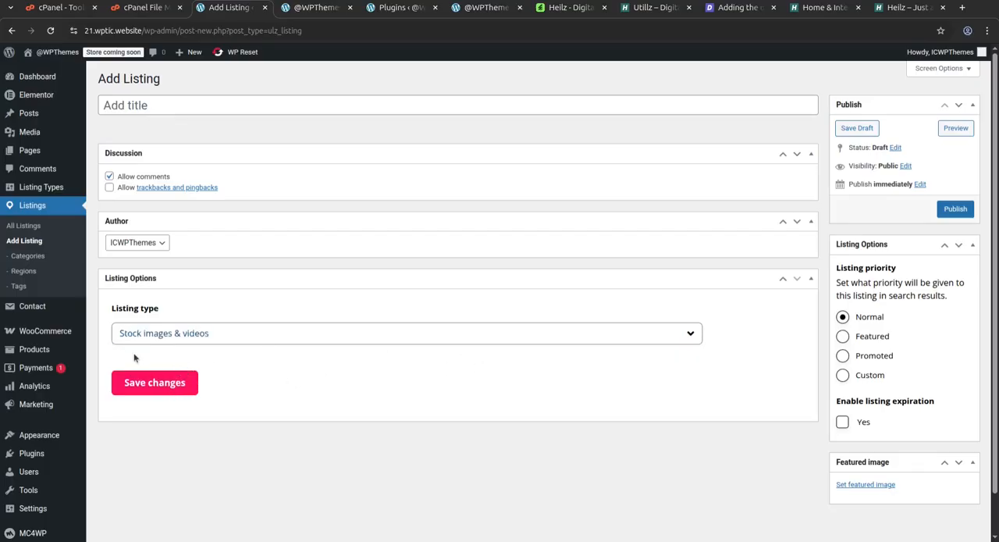
click(131, 104)
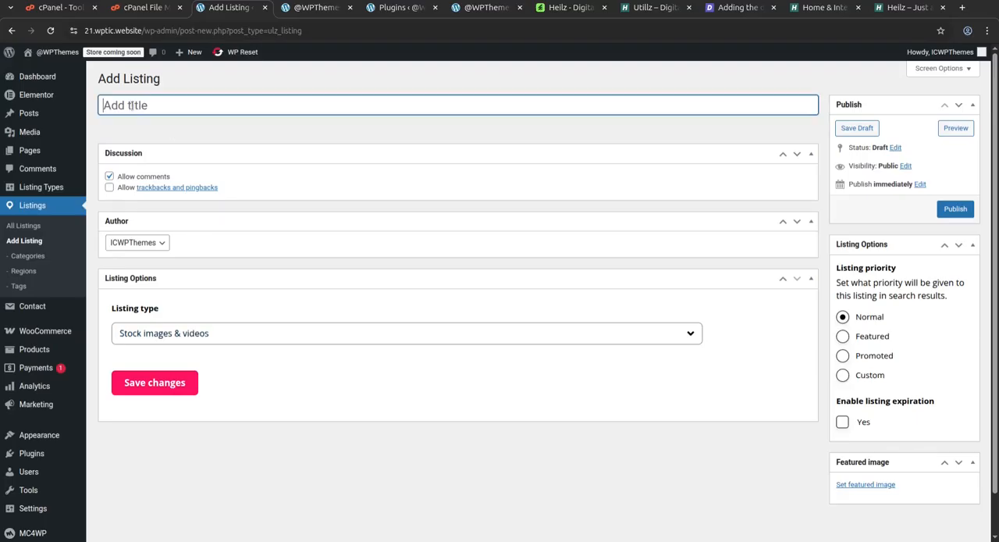
scroll(780, 331, down, 1)
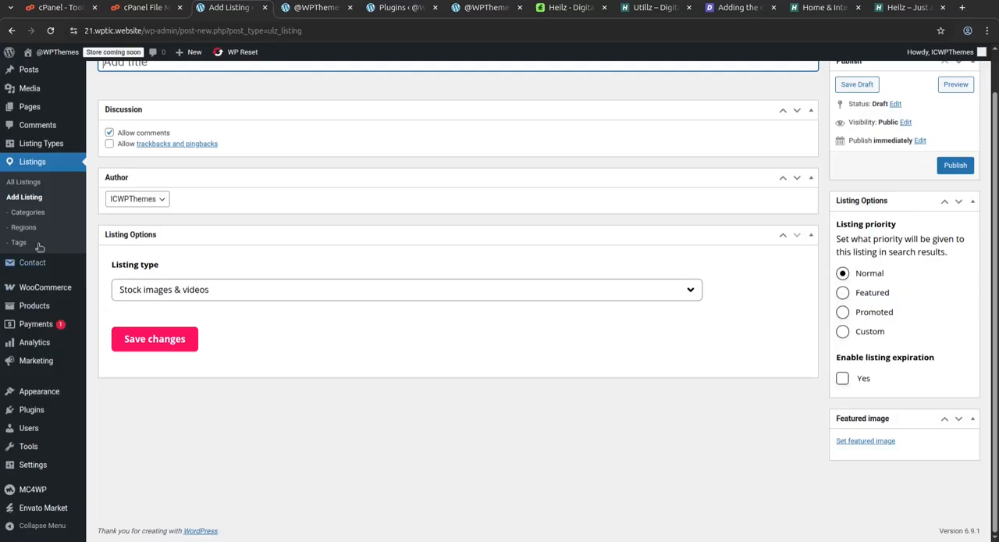
Open the "Advanced content" listing and examine its General fields, from the title and tagline down to the Gallery and Sights uploads.
click(25, 216)
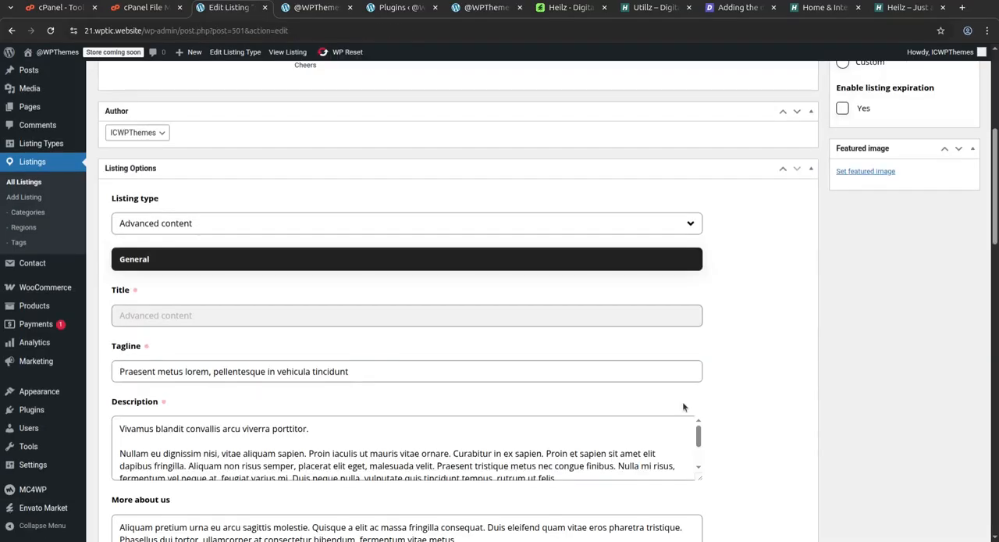
scroll(625, 412, up, 5)
scroll(281, 304, up, 3)
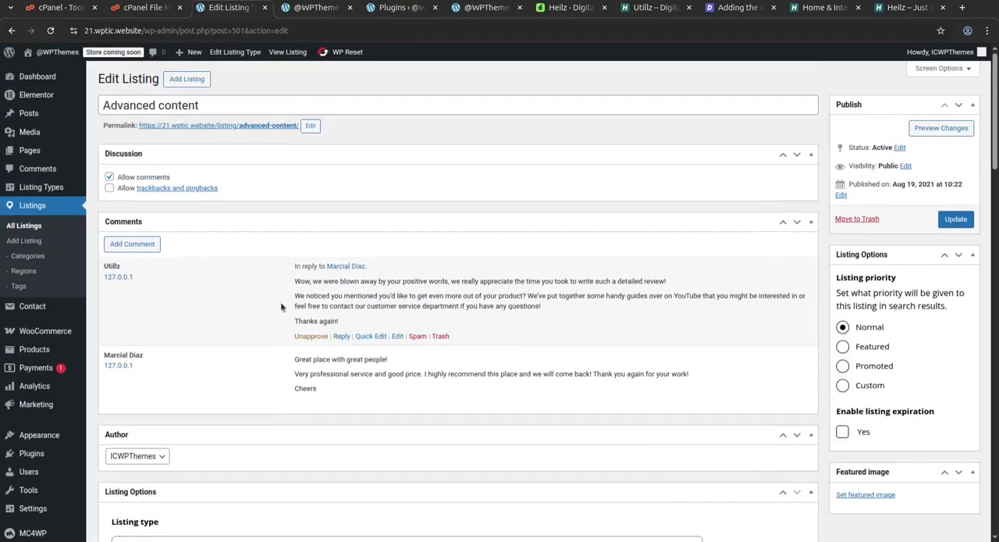
scroll(206, 181, down, 5)
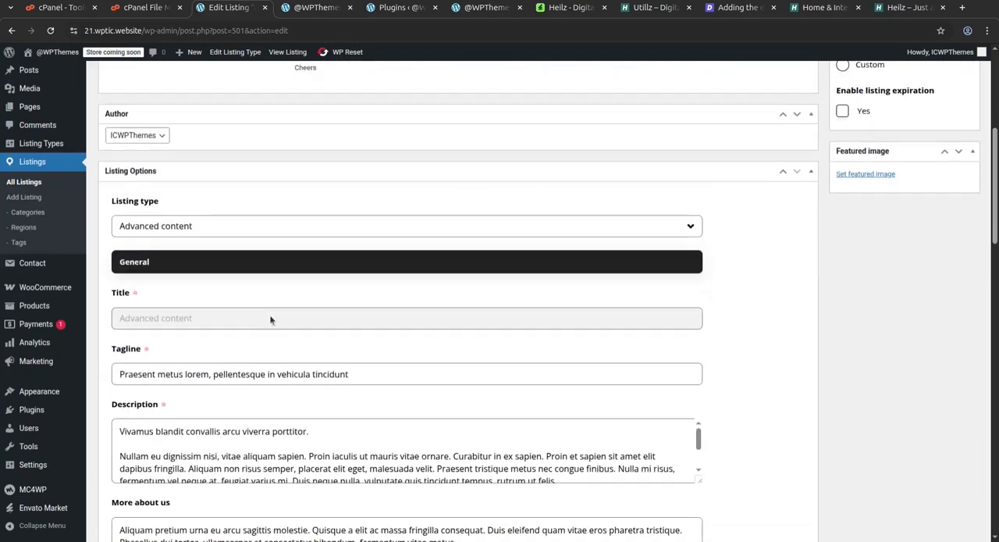
scroll(210, 334, down, 2)
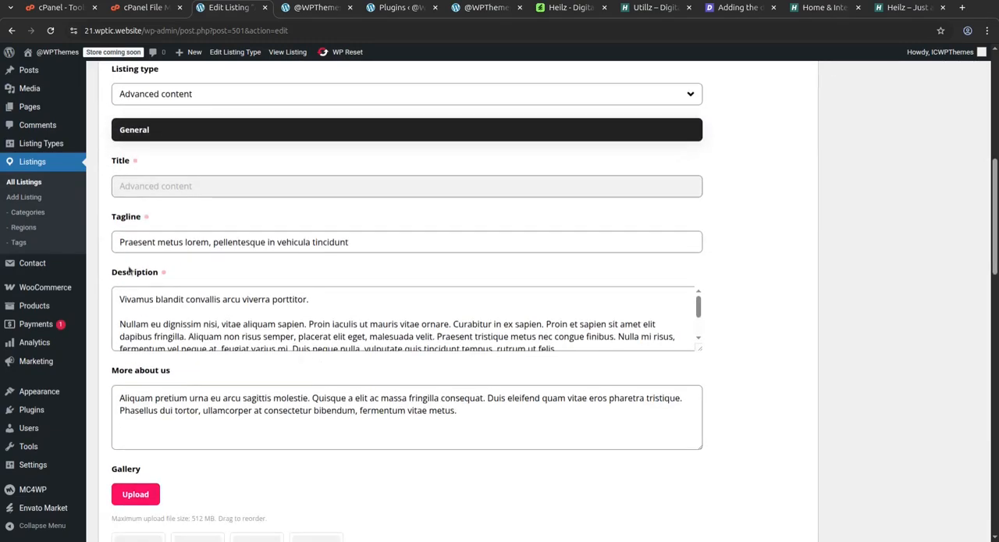
scroll(348, 267, down, 2)
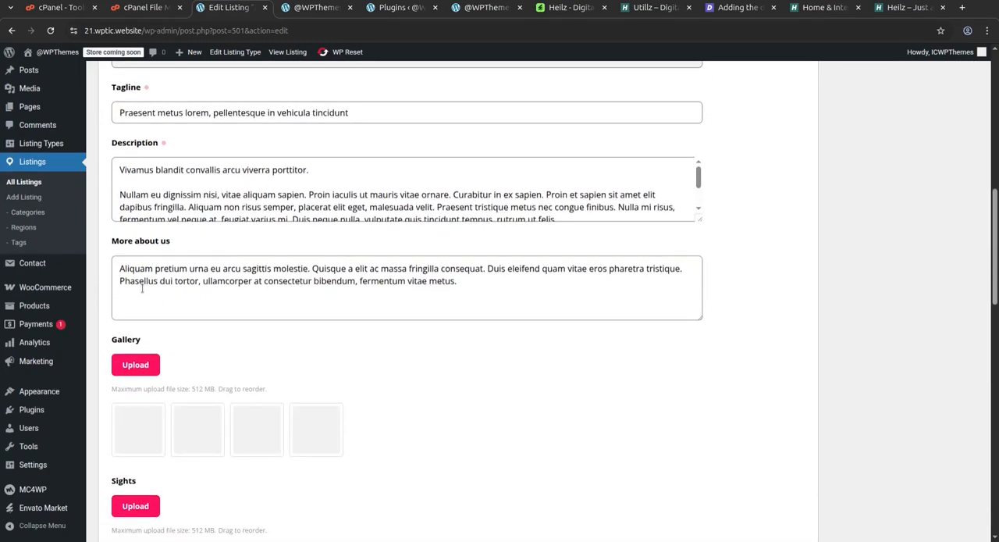
scroll(131, 358, down, 3)
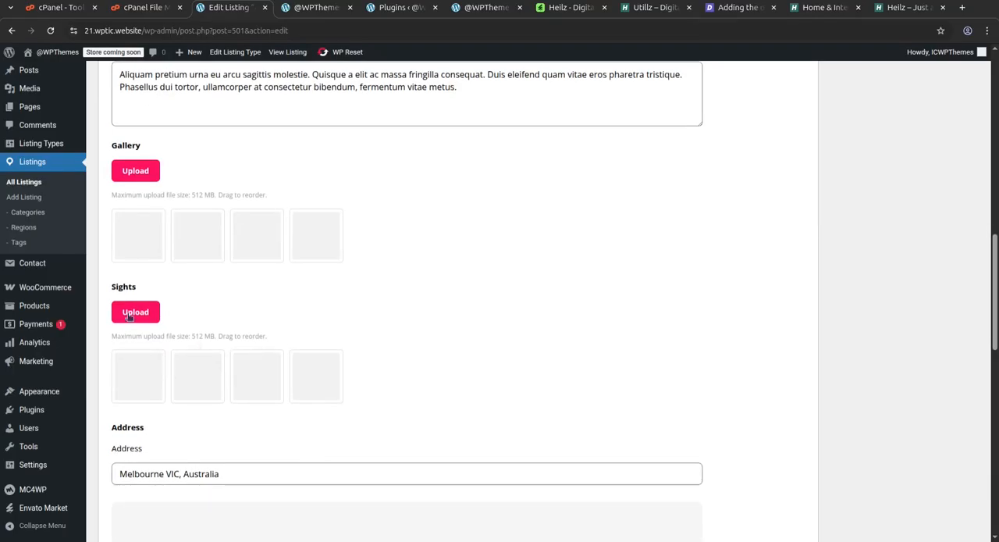
Examine the listing's Address, Menu and Sorted list sections, down to the email and phone number fields.
scroll(288, 357, down, 3)
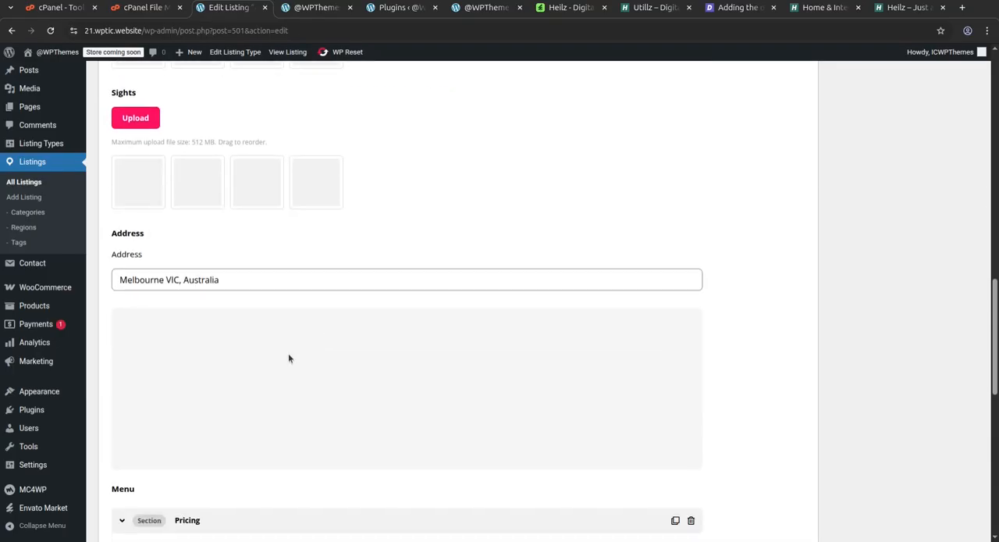
scroll(162, 286, down, 2)
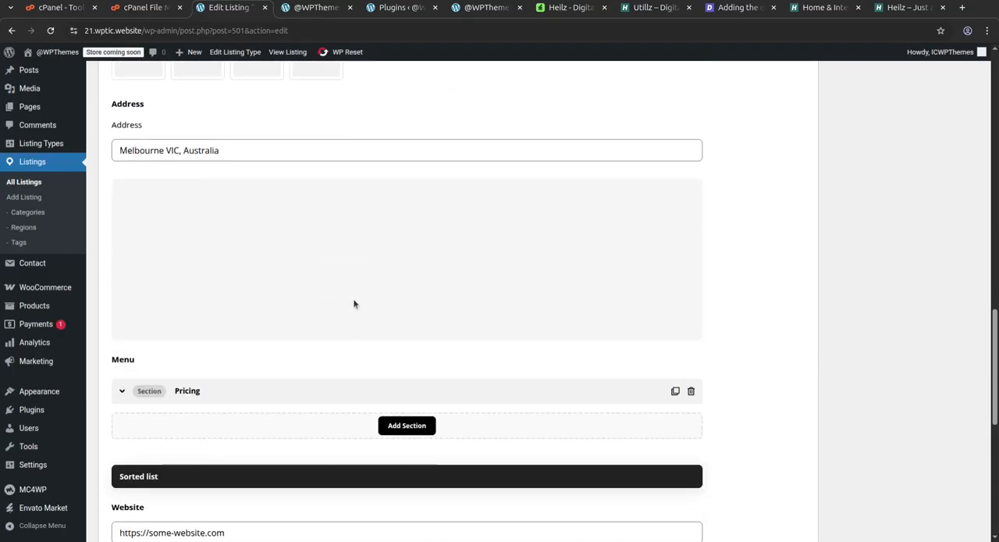
scroll(312, 308, down, 3)
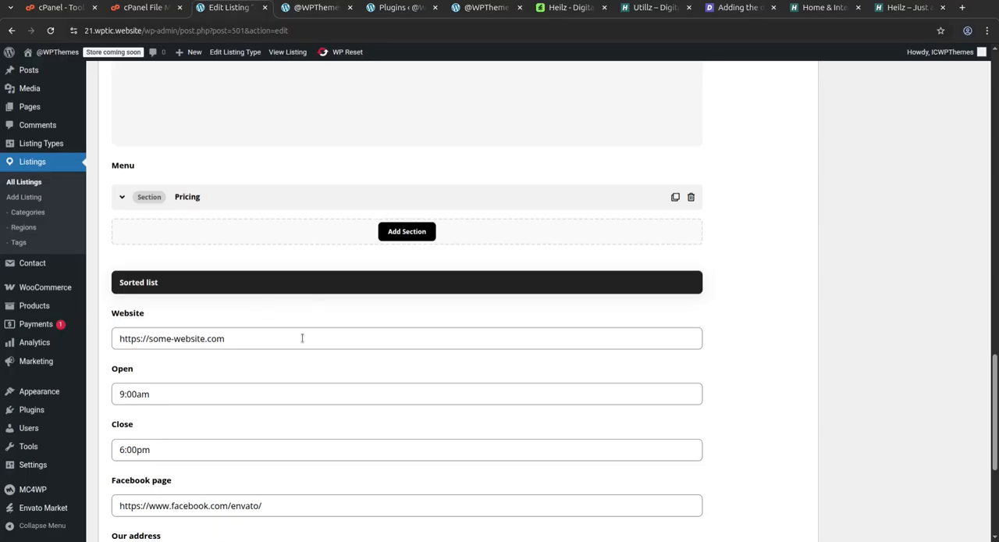
scroll(305, 338, down, 4)
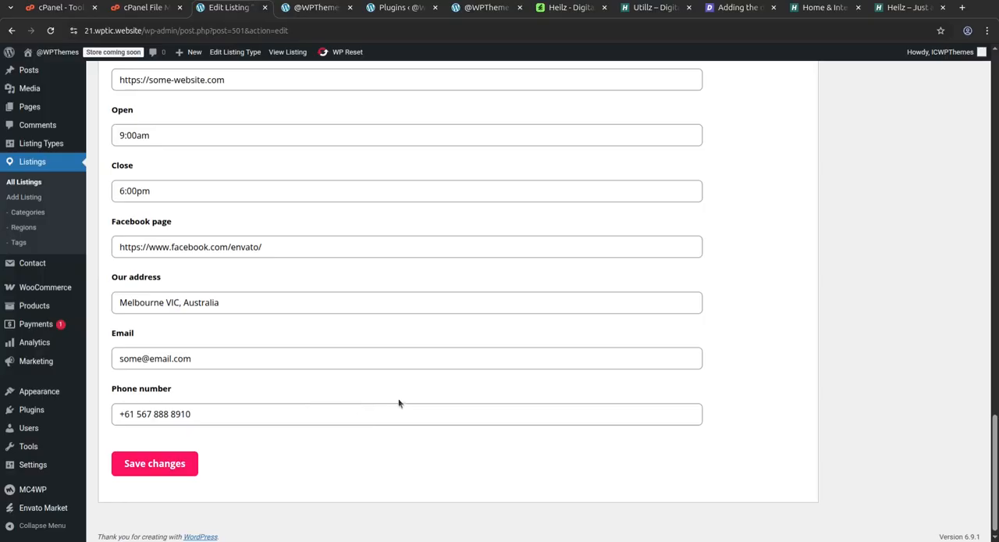
scroll(535, 530, up, 20)
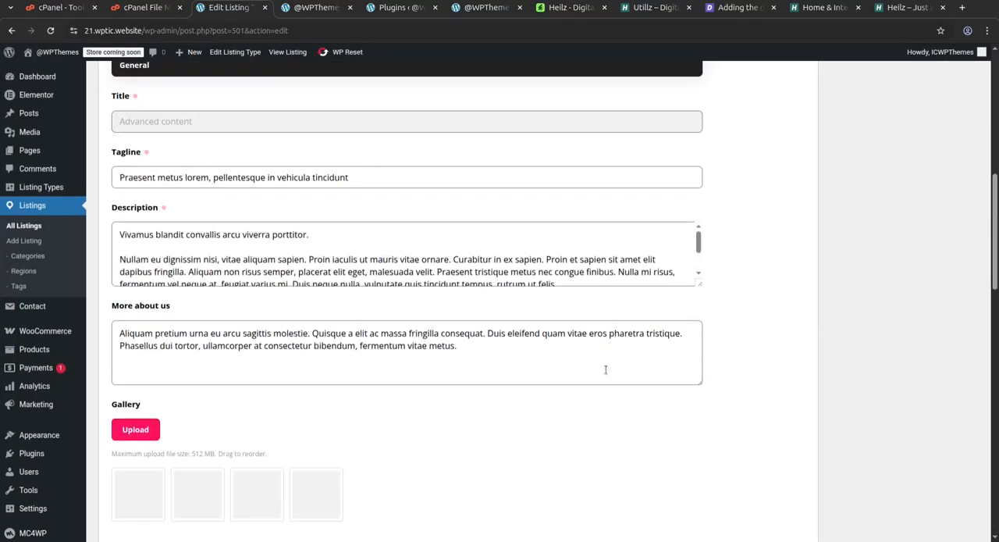
scroll(452, 319, up, 8)
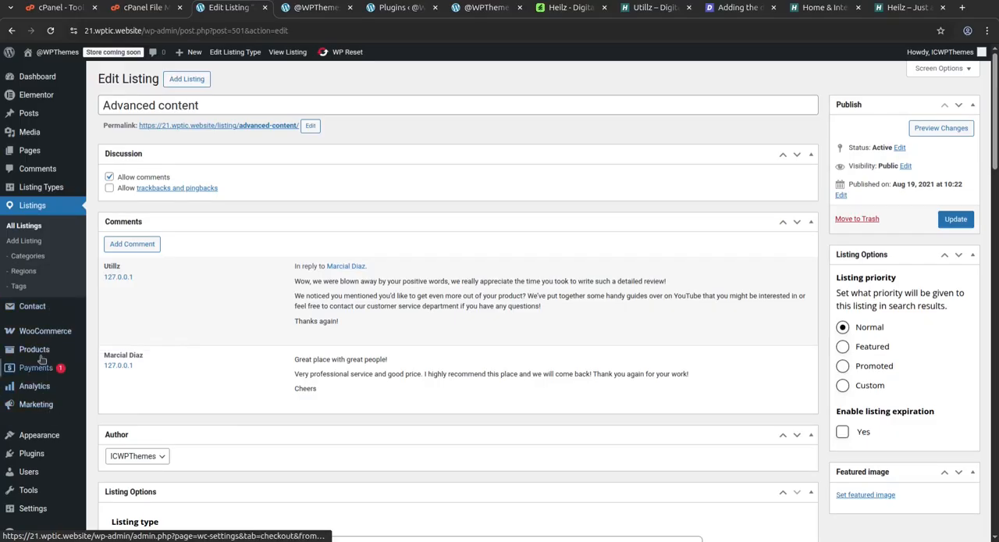
Open the list of all products and dismiss the Elementor AI pack-shots notice.
mouse_move(70, 333)
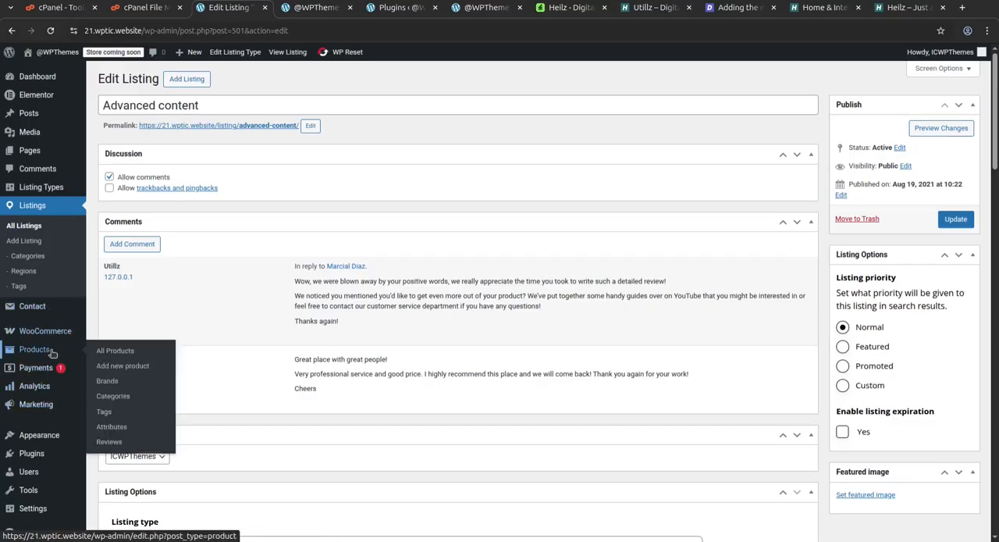
click(113, 351)
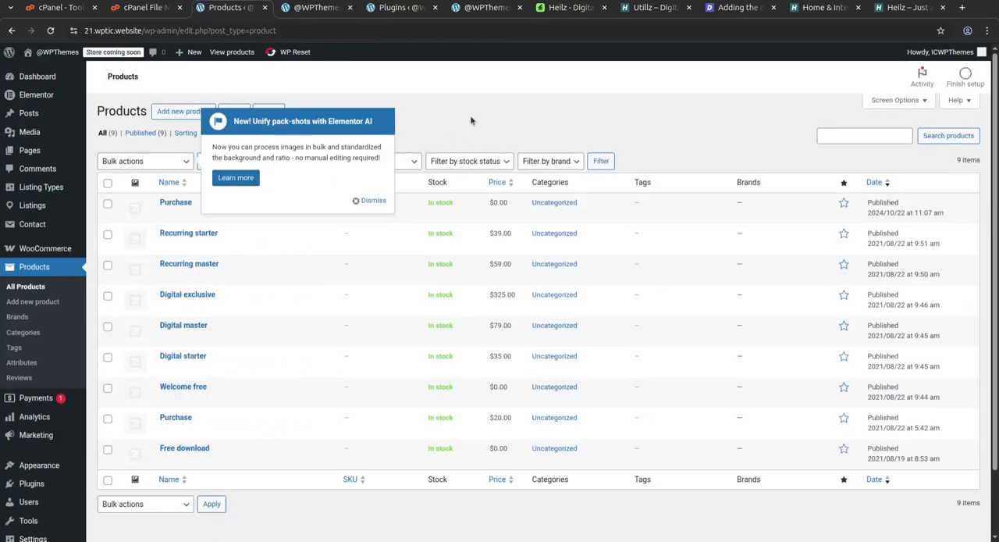
click(353, 200)
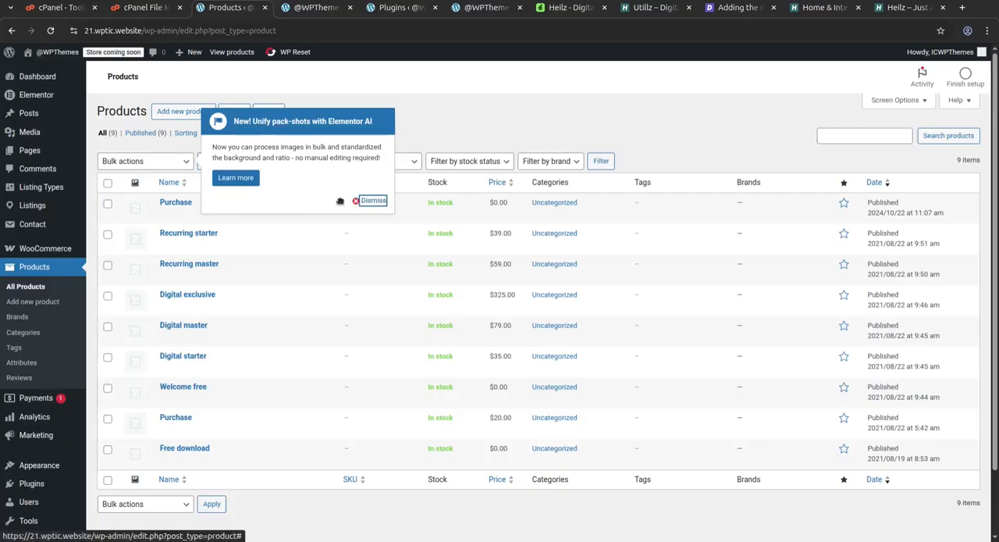
drag(339, 201, 390, 204)
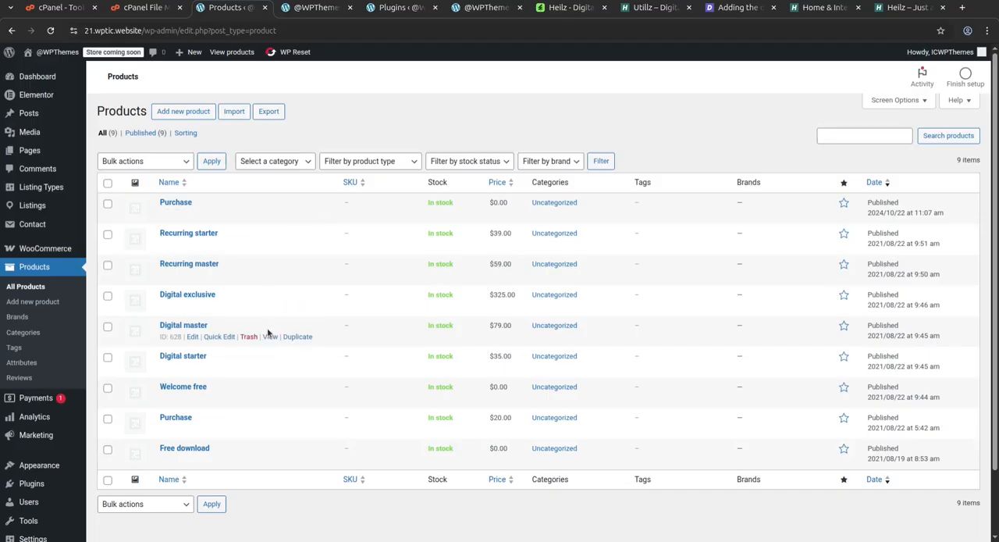
scroll(281, 343, down, 2)
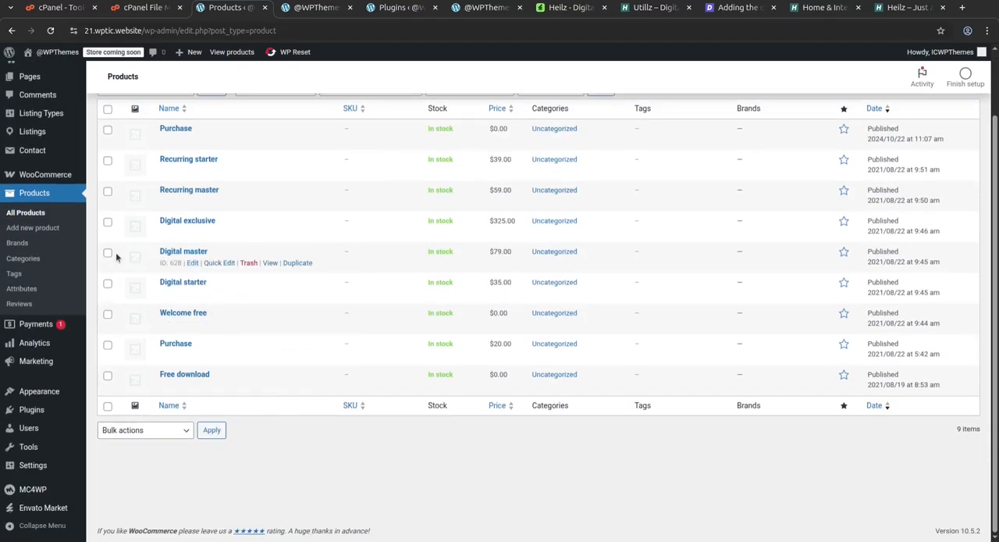
Examine the blank new product form down to its short description and return to the Dashboard.
click(34, 229)
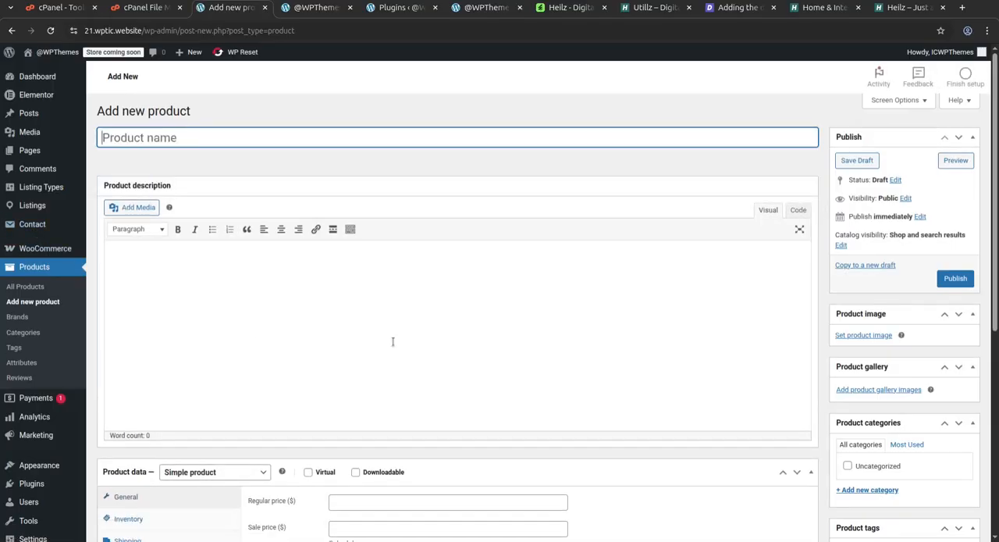
scroll(85, 328, down, 3)
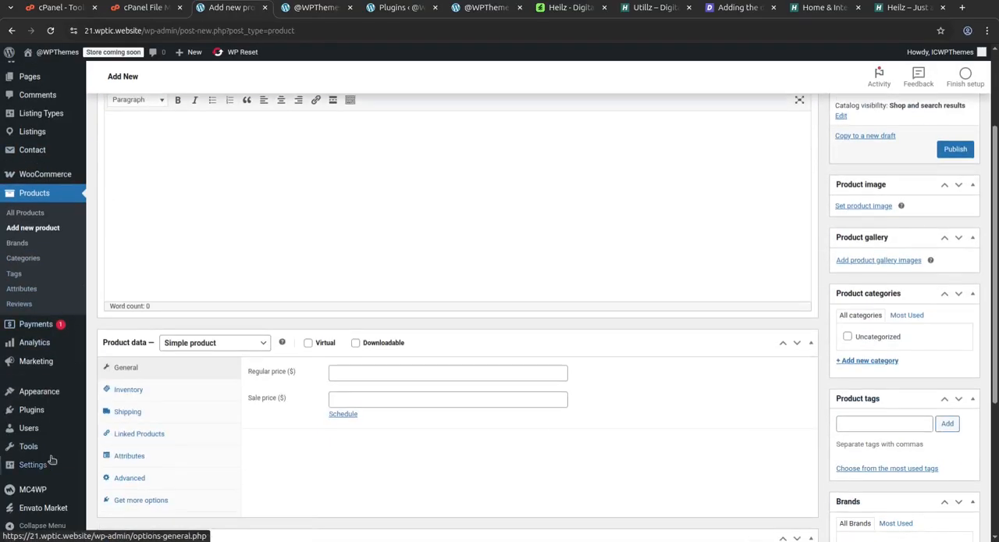
mouse_move(70, 355)
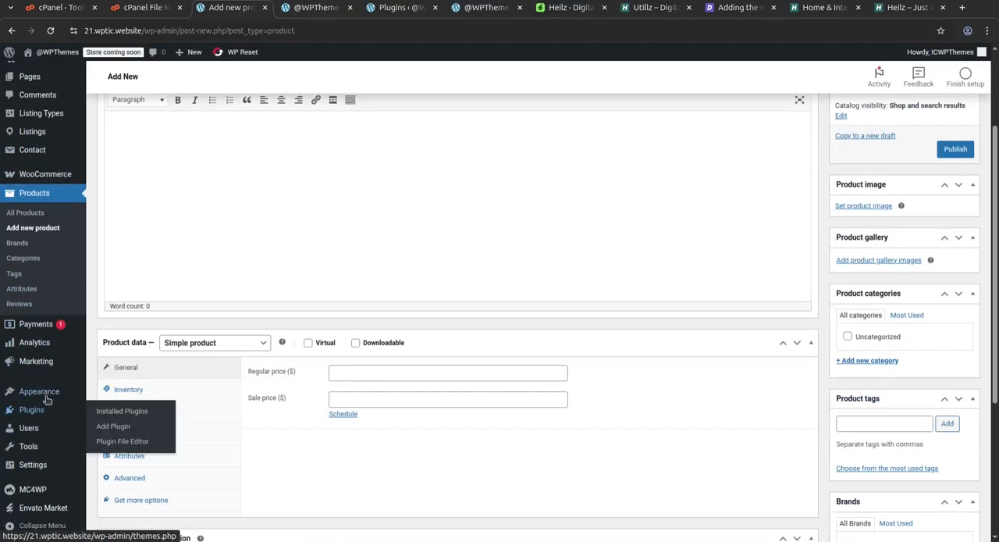
mouse_move(40, 396)
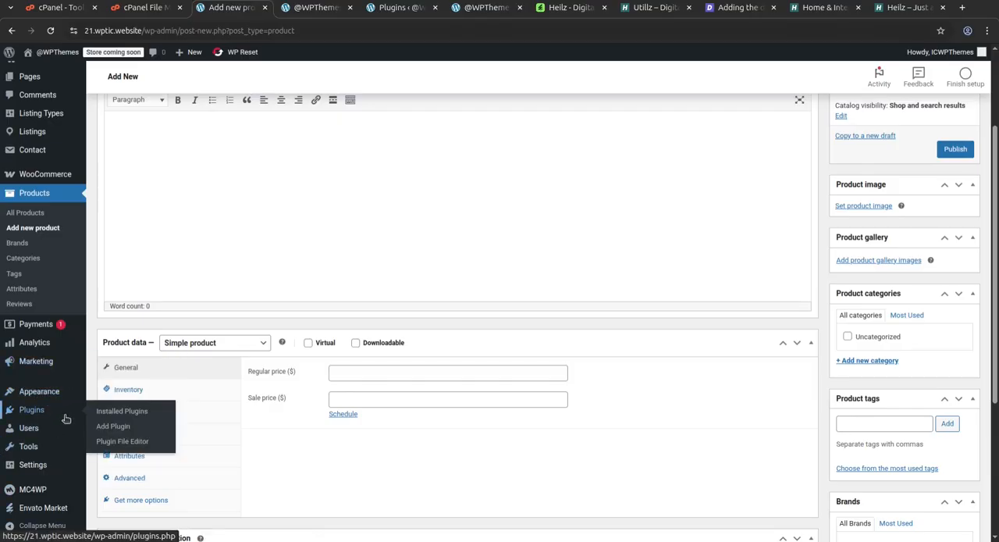
scroll(58, 409, up, 3)
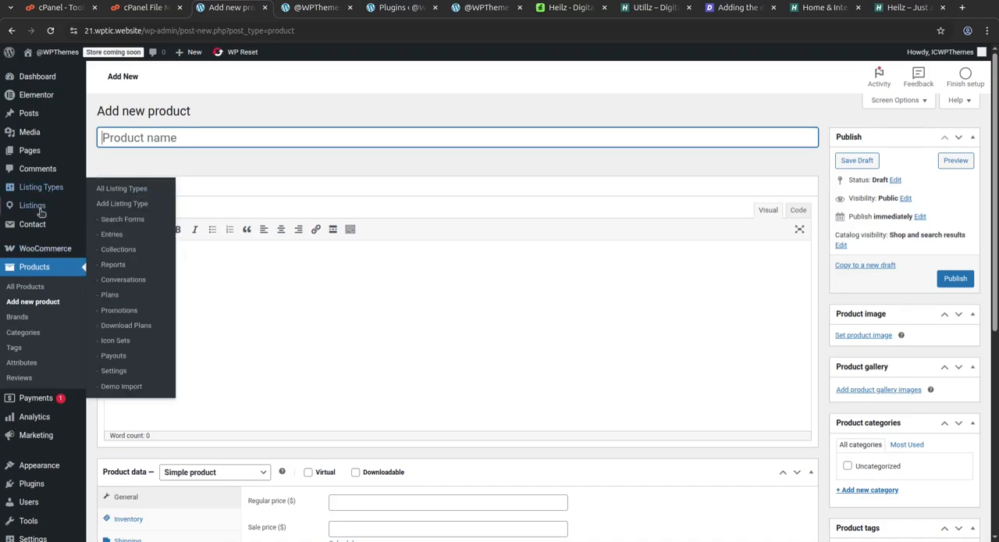
mouse_move(35, 206)
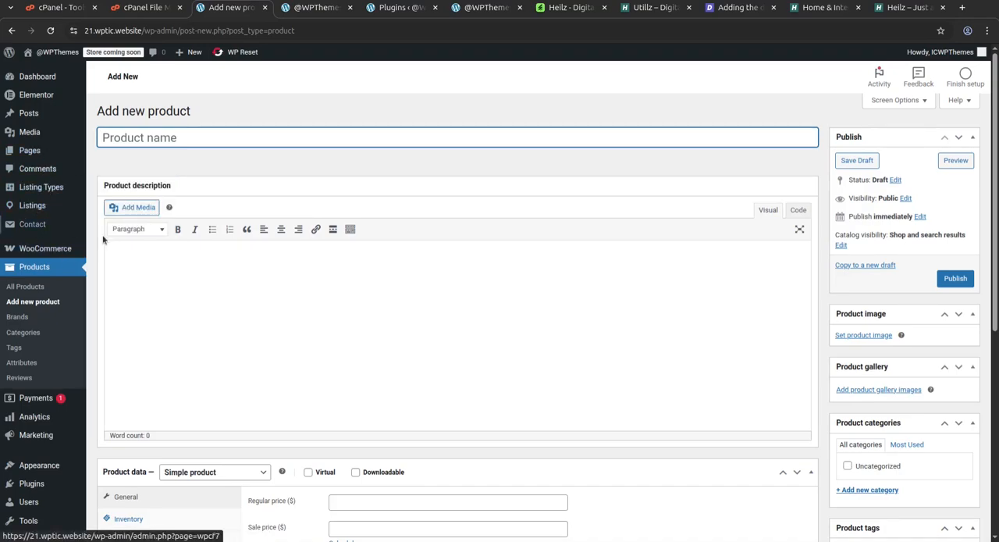
scroll(61, 422, down, 3)
scroll(61, 422, down, 2)
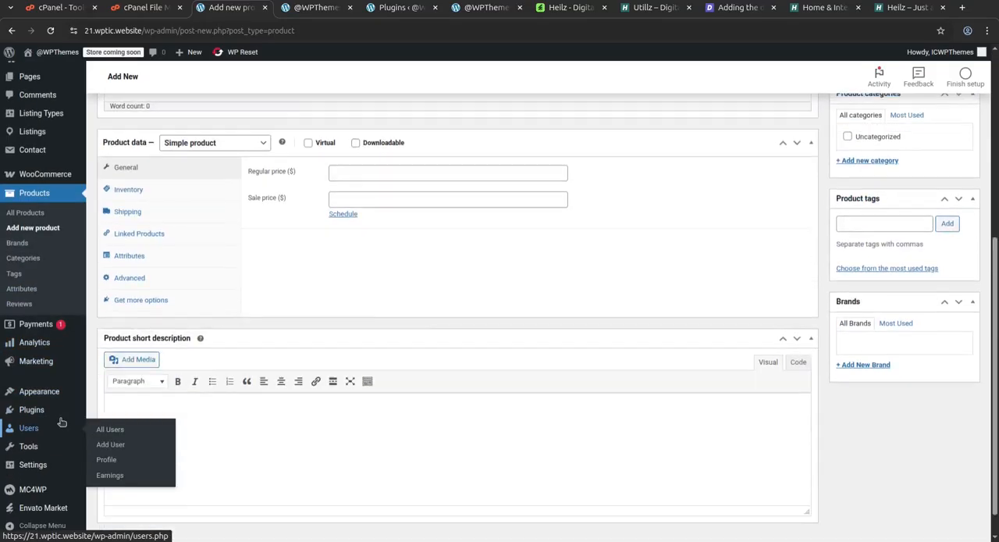
scroll(60, 474, up, 4)
scroll(197, 141, up, 1)
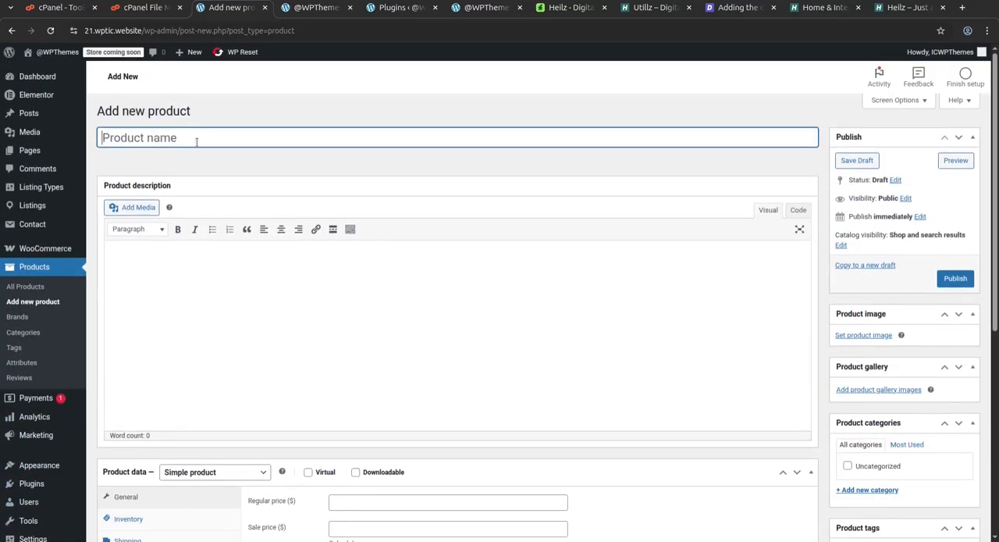
click(54, 78)
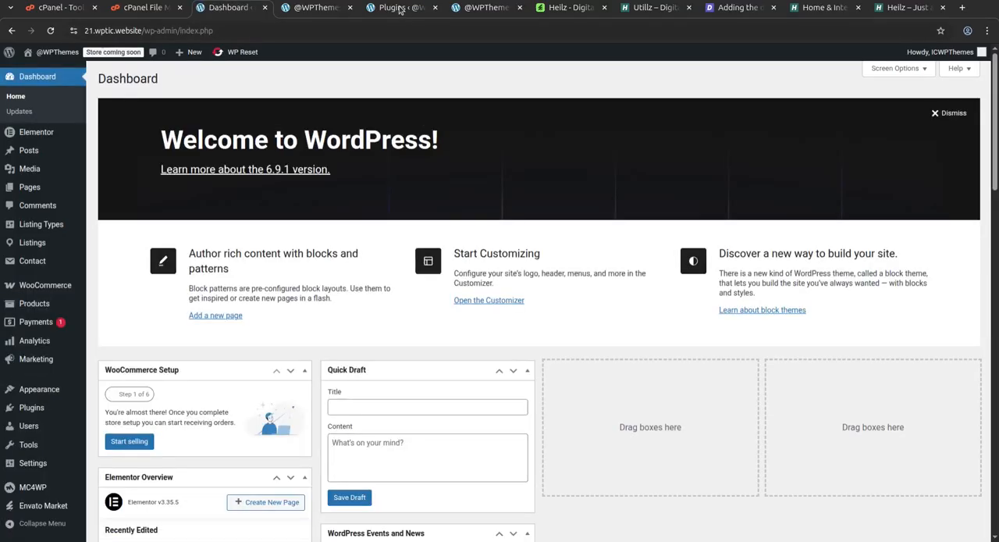
Return to the installed plugins page and activate the recommended Envato Market plugin.
click(399, 10)
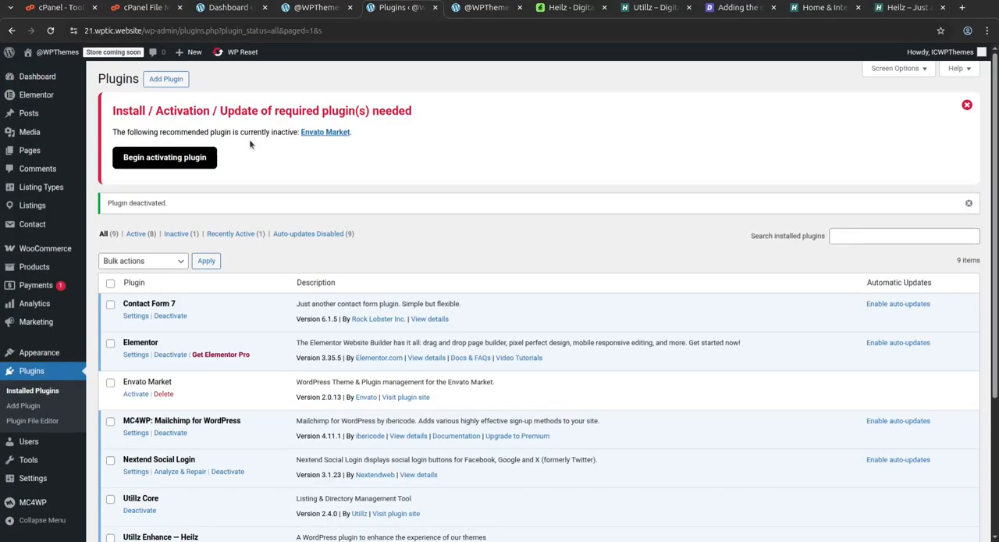
click(172, 158)
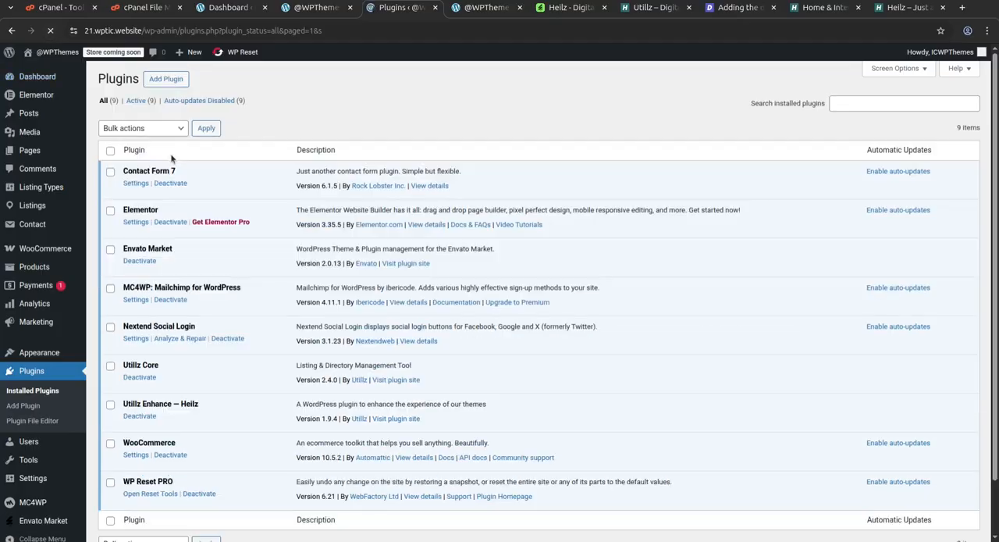
Reload the site's front end and examine the imported homepage, from the hero and collections down to the "Find more great content" section.
click(486, 11)
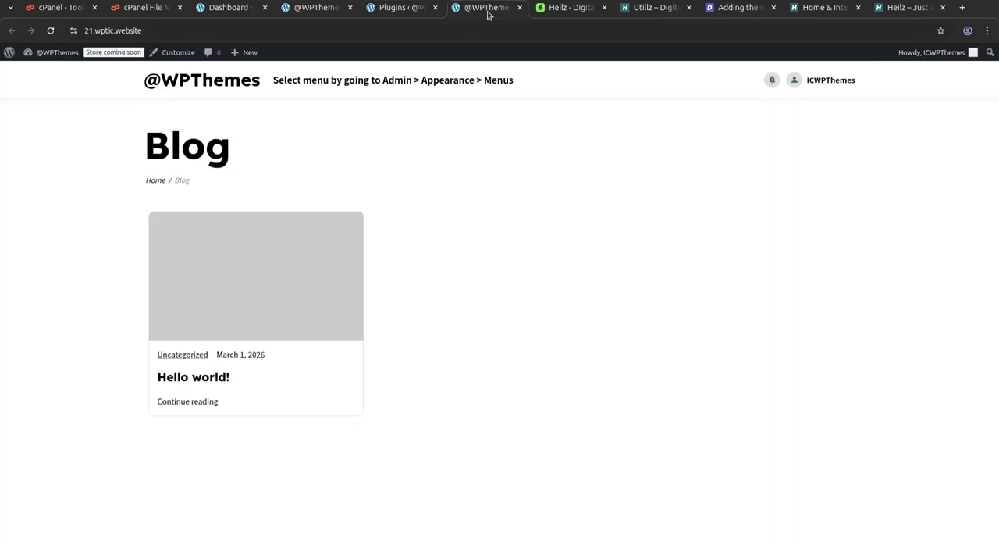
click(51, 31)
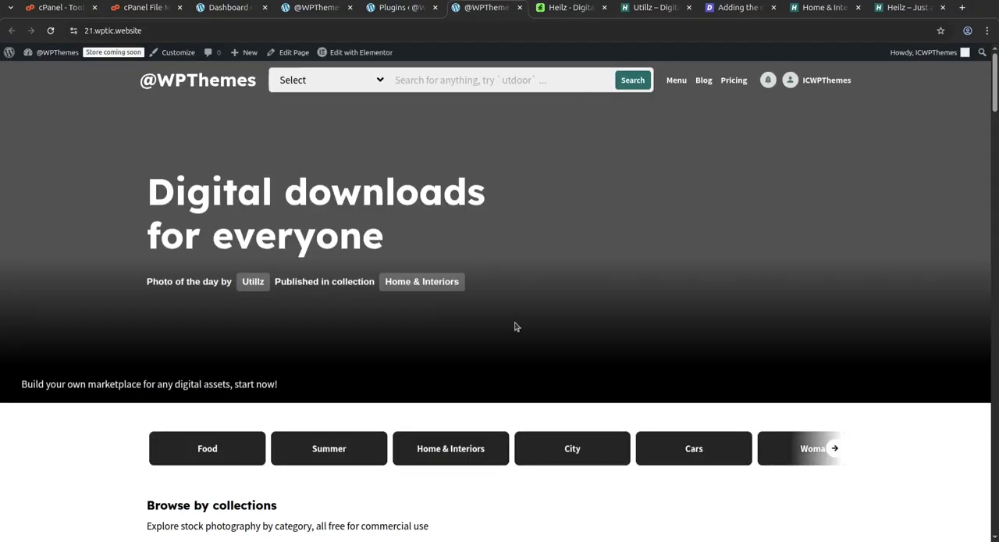
scroll(691, 216, down, 3)
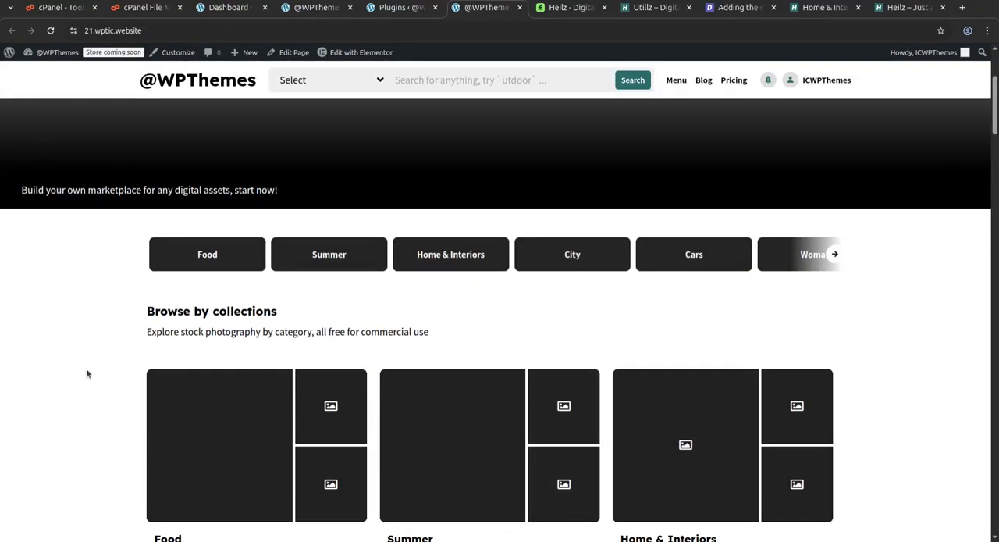
scroll(87, 373, down, 3)
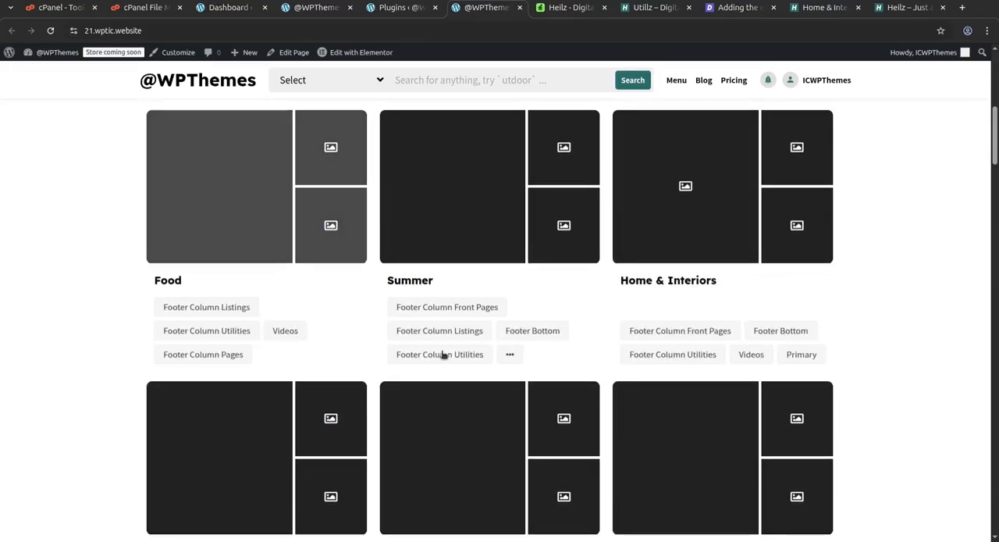
scroll(669, 352, down, 3)
scroll(518, 488, down, 8)
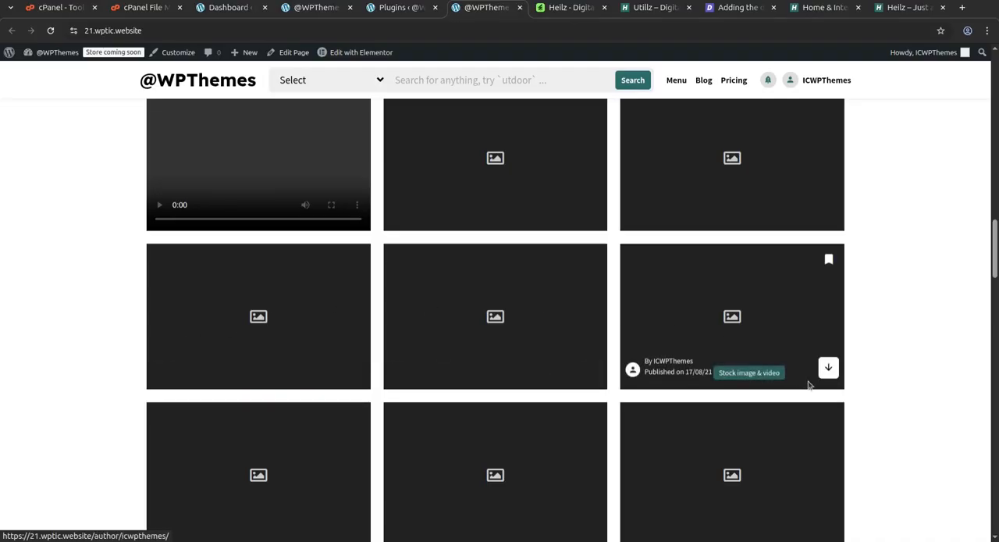
scroll(811, 383, down, 5)
scroll(808, 383, down, 3)
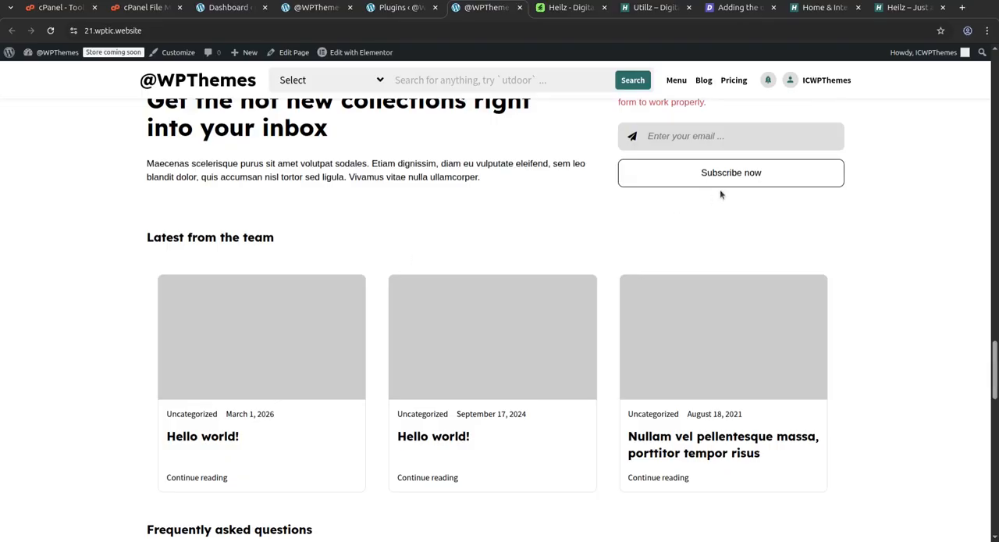
scroll(685, 287, down, 8)
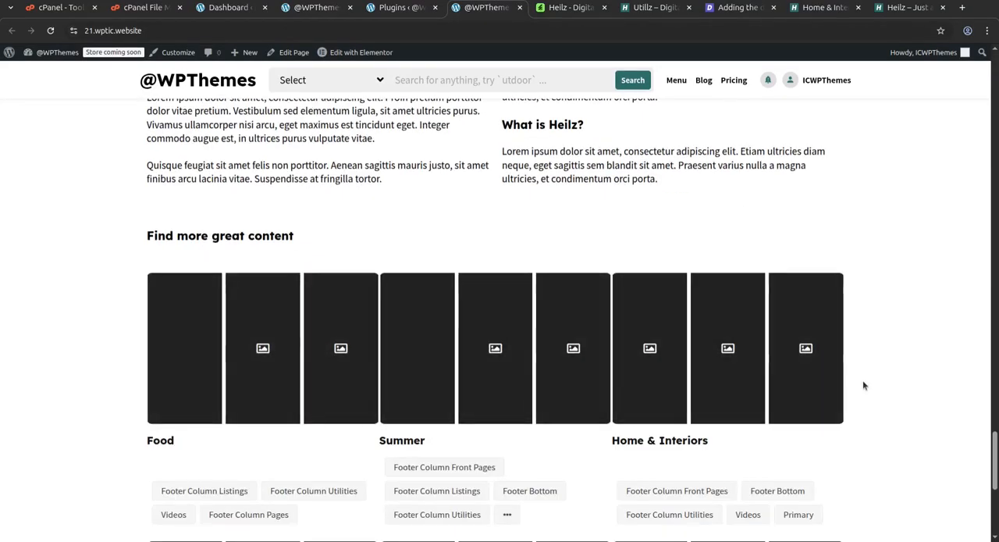
scroll(863, 380, down, 3)
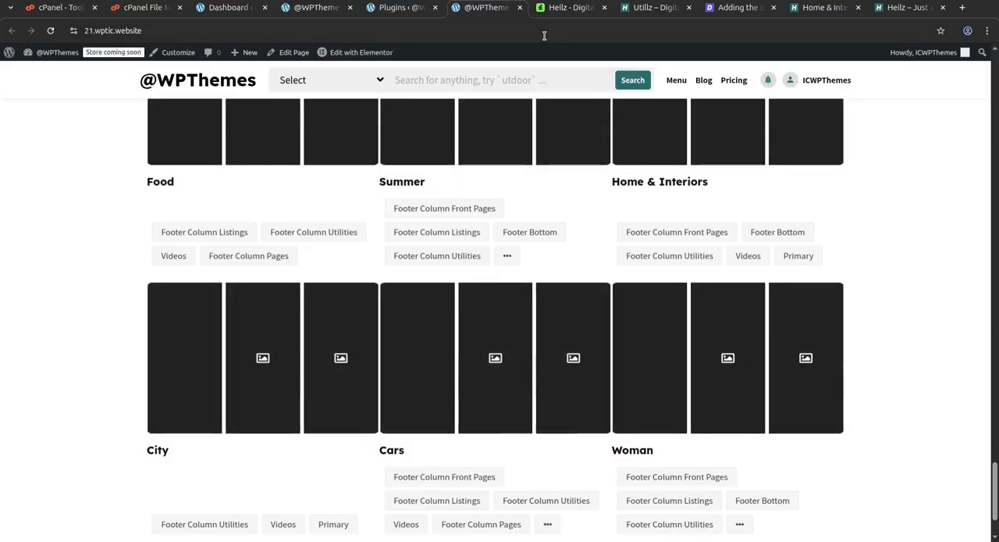
Review the Utillz landing page for the Heilz theme and the documentation article on importing the demo content.
click(638, 9)
scroll(442, 343, down, 5)
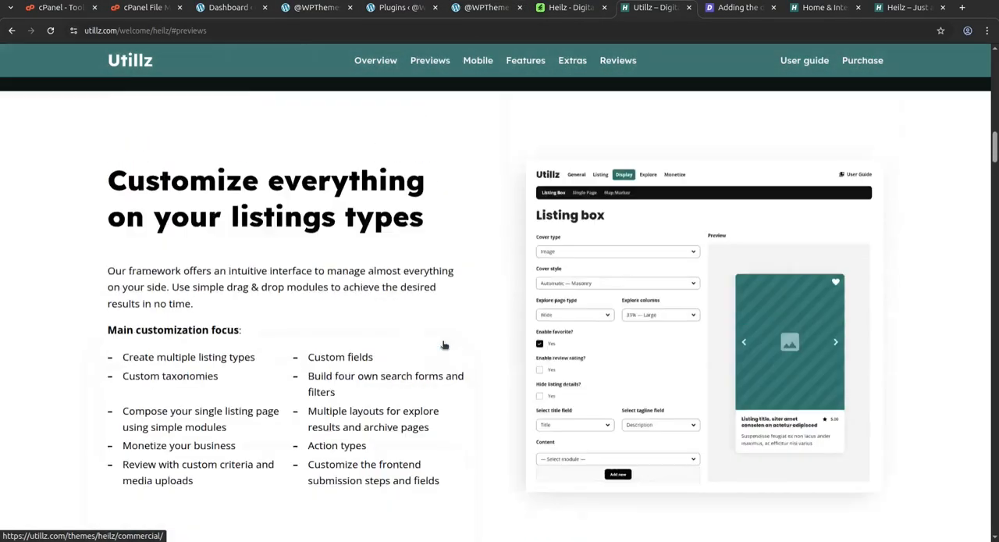
scroll(442, 343, up, 15)
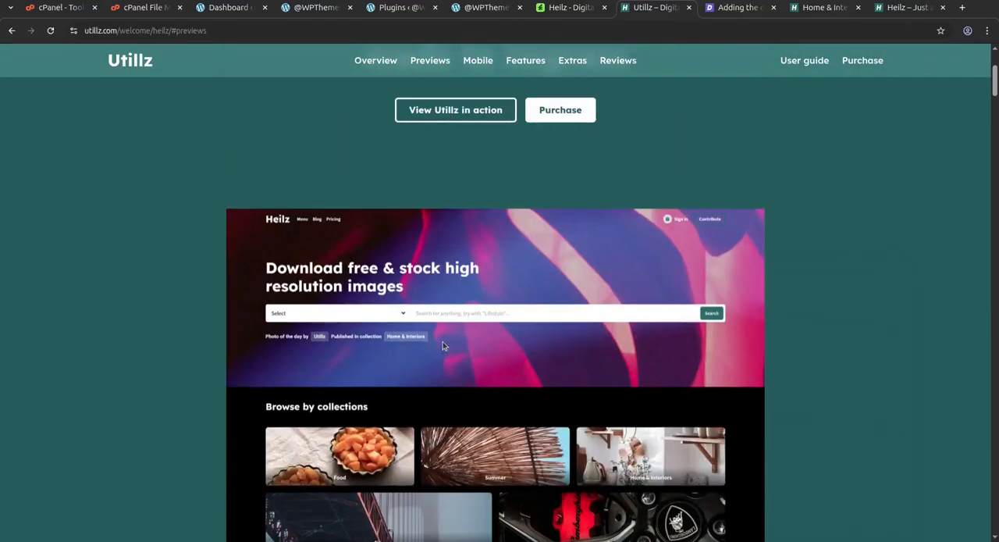
scroll(653, 176, up, 3)
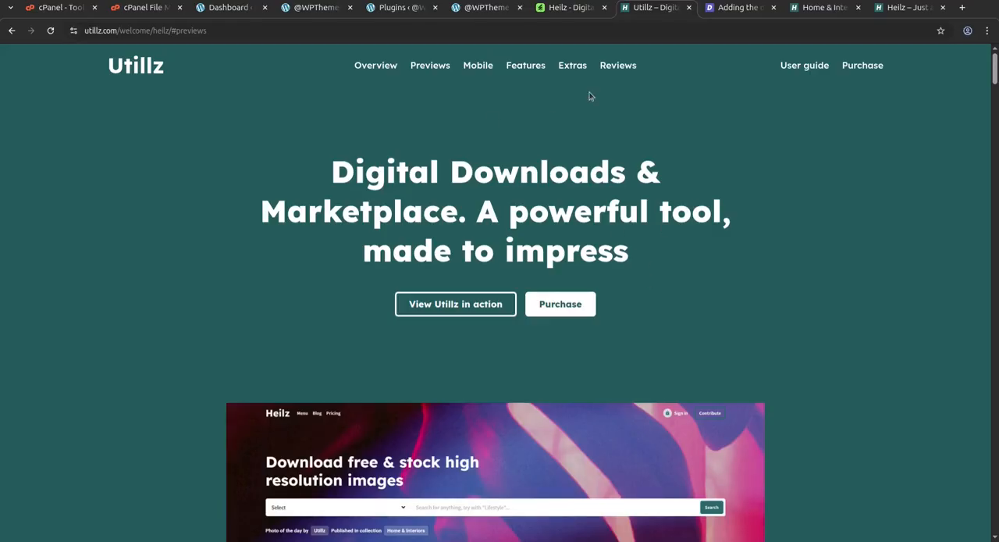
click(749, 18)
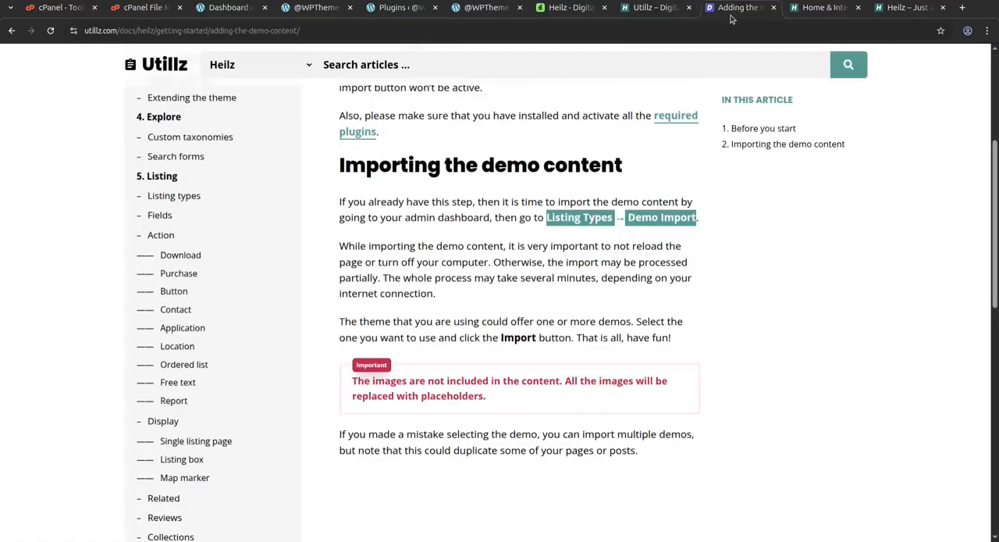
Browse the Heilz demo's Home & Interiors collection, view the "Suspendisse potenti" image, and examine the demo homepage's latest uploads.
click(792, 16)
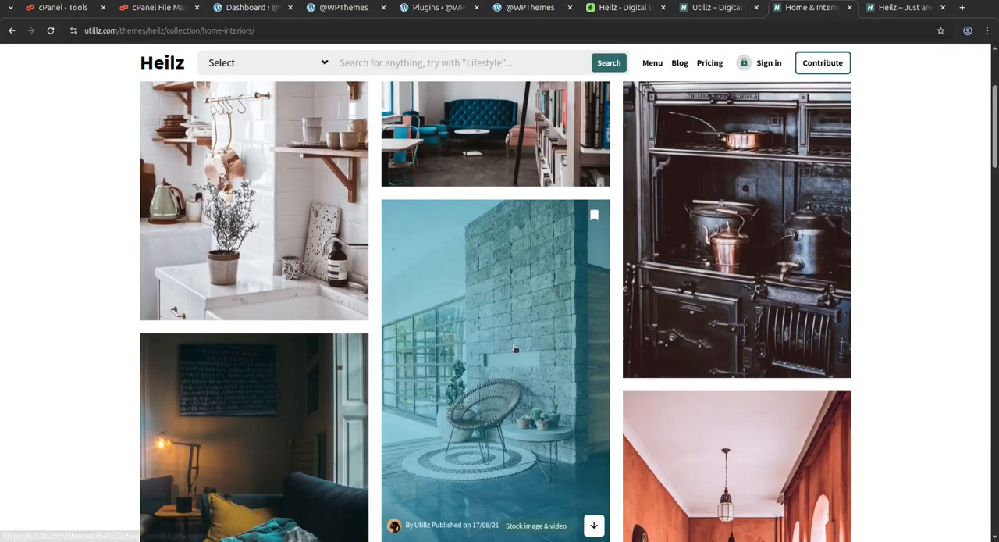
scroll(320, 352, down, 3)
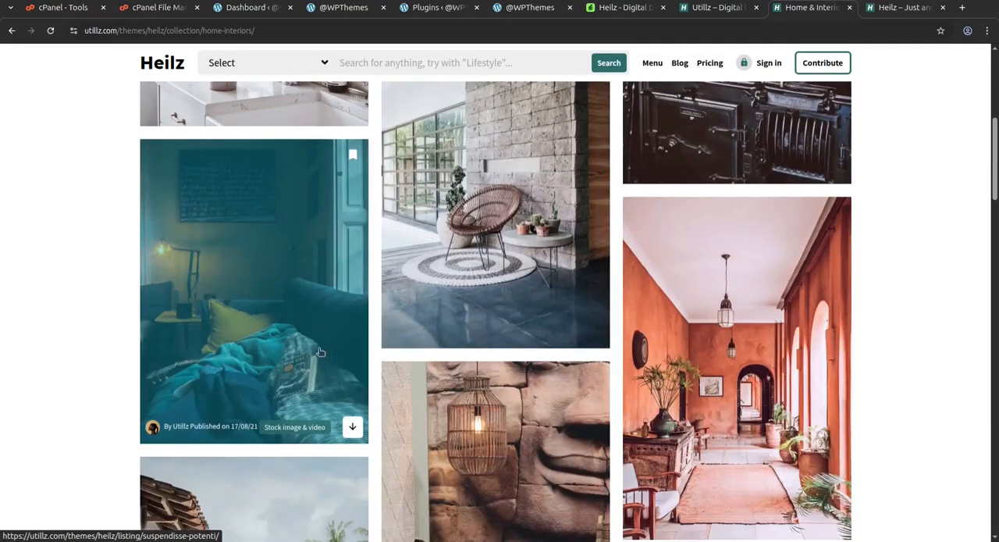
click(266, 279)
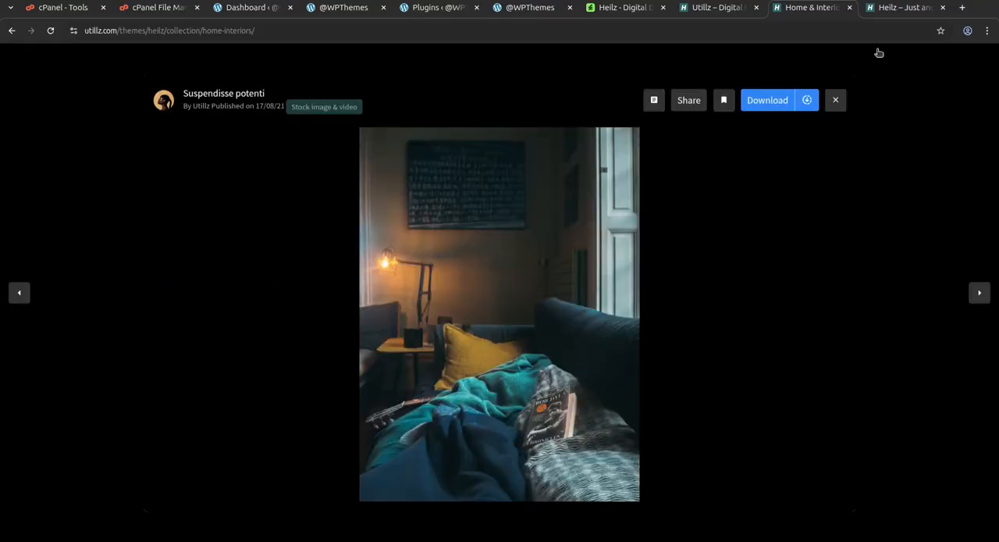
click(888, 10)
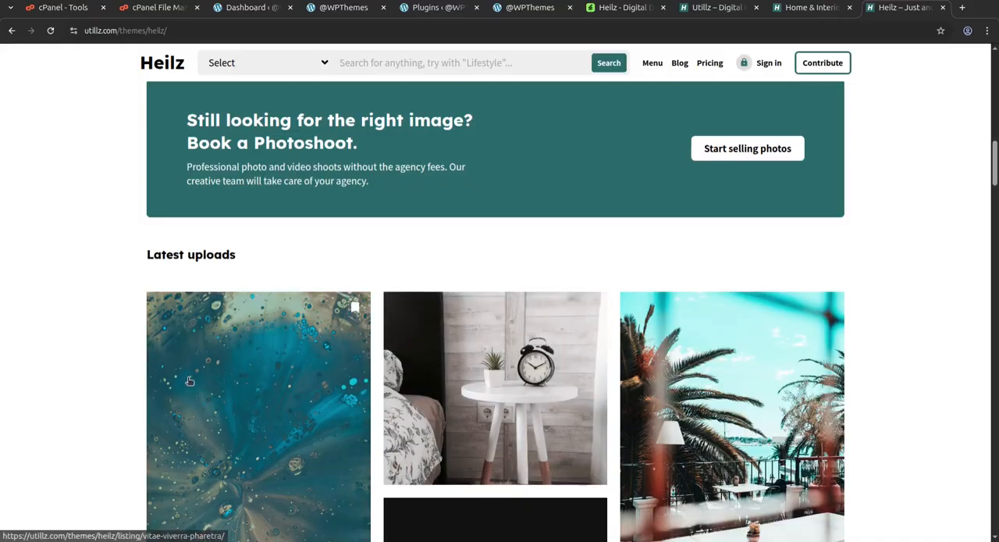
scroll(740, 502, down, 10)
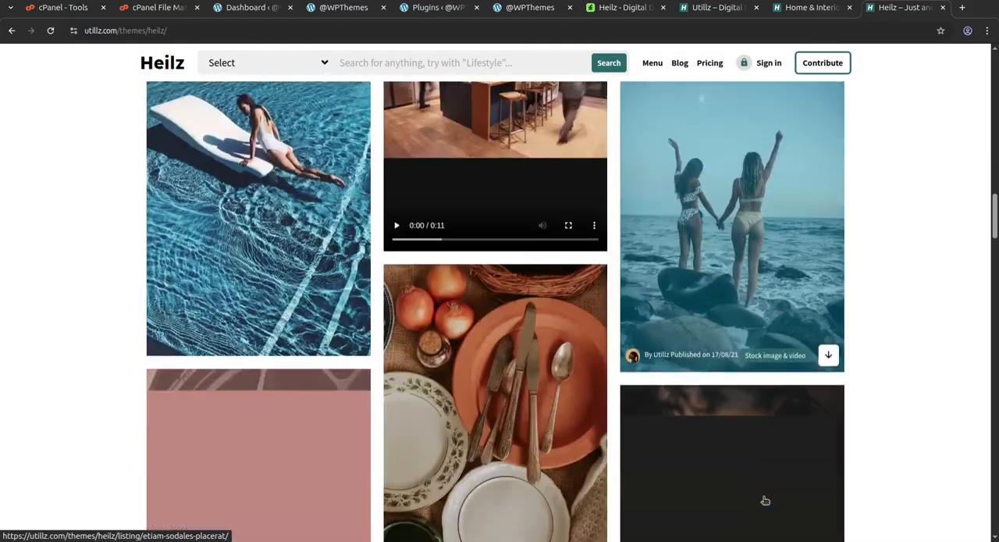